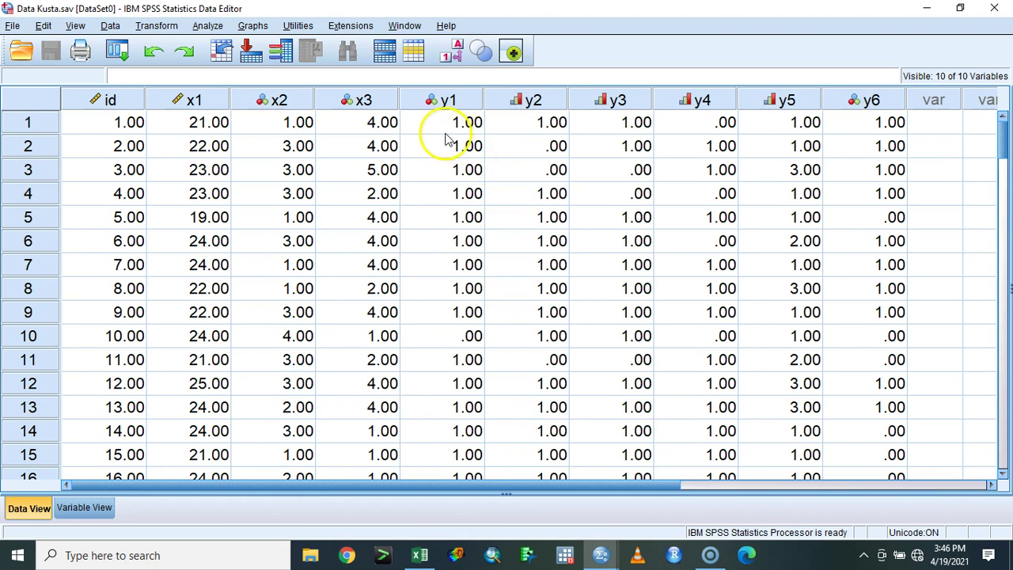
Look over the answer columns y1 to y6 and the transformation commands available for the dataset.
click(515, 124)
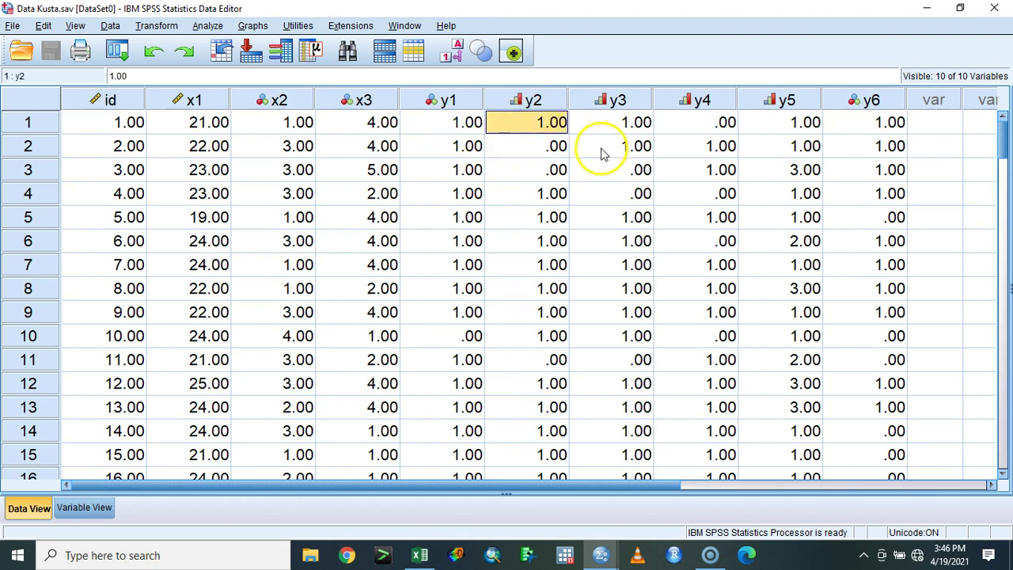
click(641, 120)
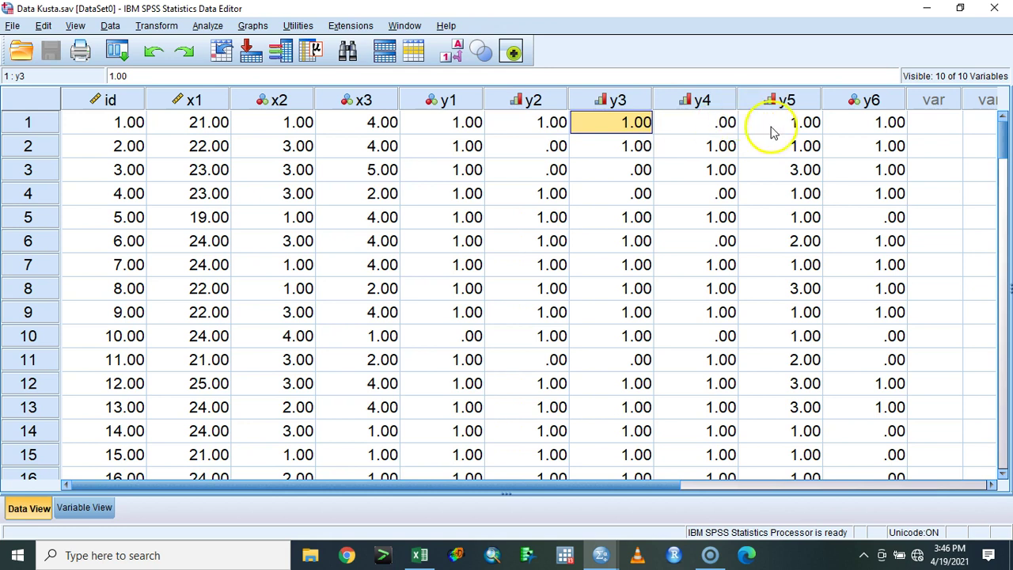
mouse_move(880, 114)
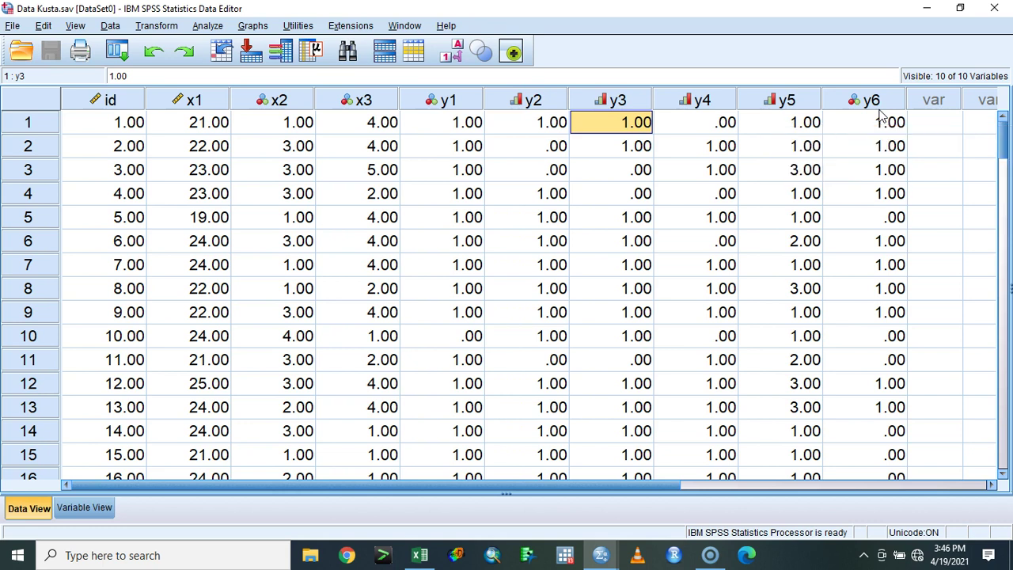
click(156, 26)
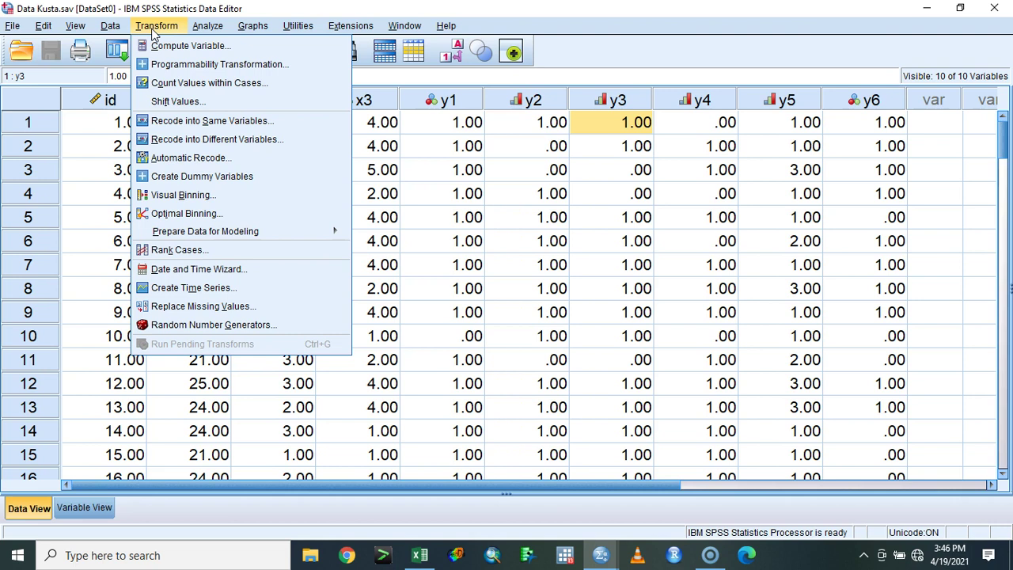
click(178, 49)
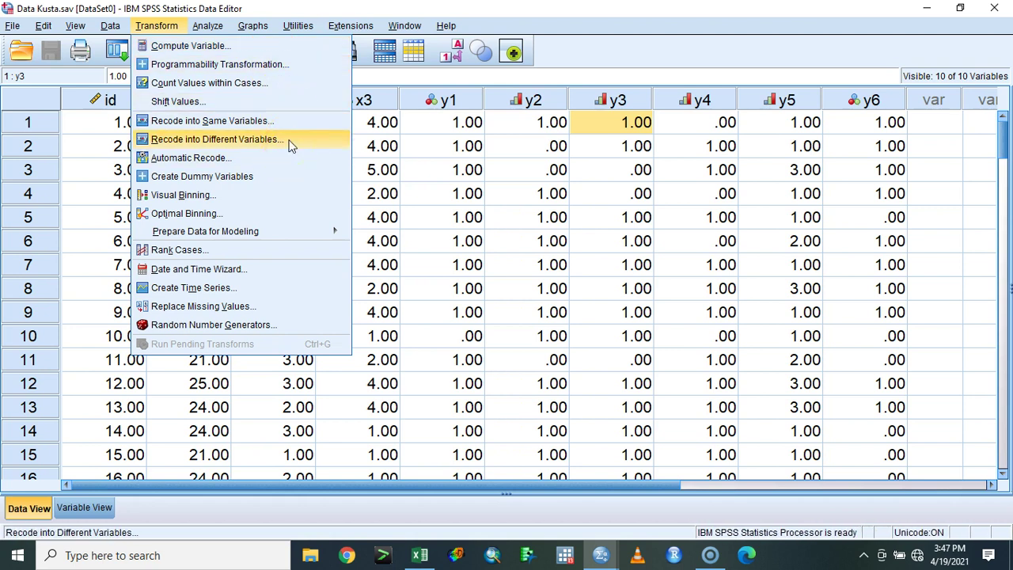
click(208, 383)
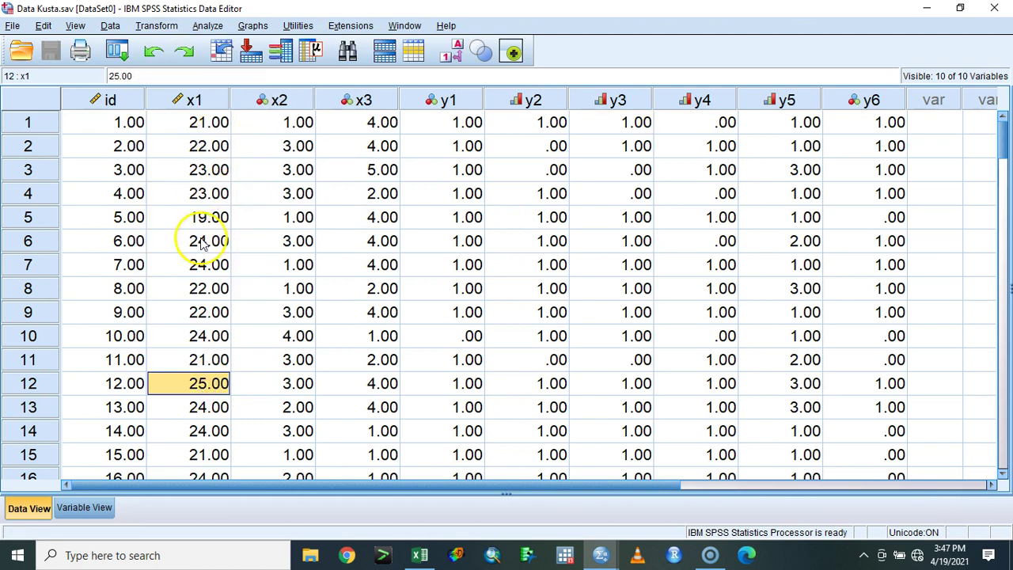
scroll(205, 229, down, 6)
scroll(196, 261, up, 6)
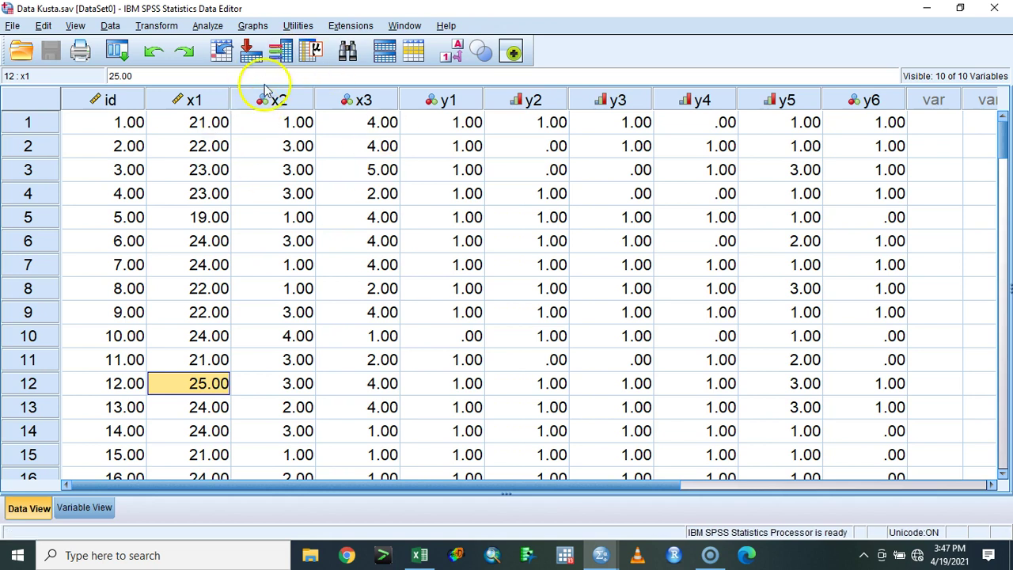
Start a Compute Variable command with target variable mark and begin its numeric expression with y1 + y2 +.
click(154, 27)
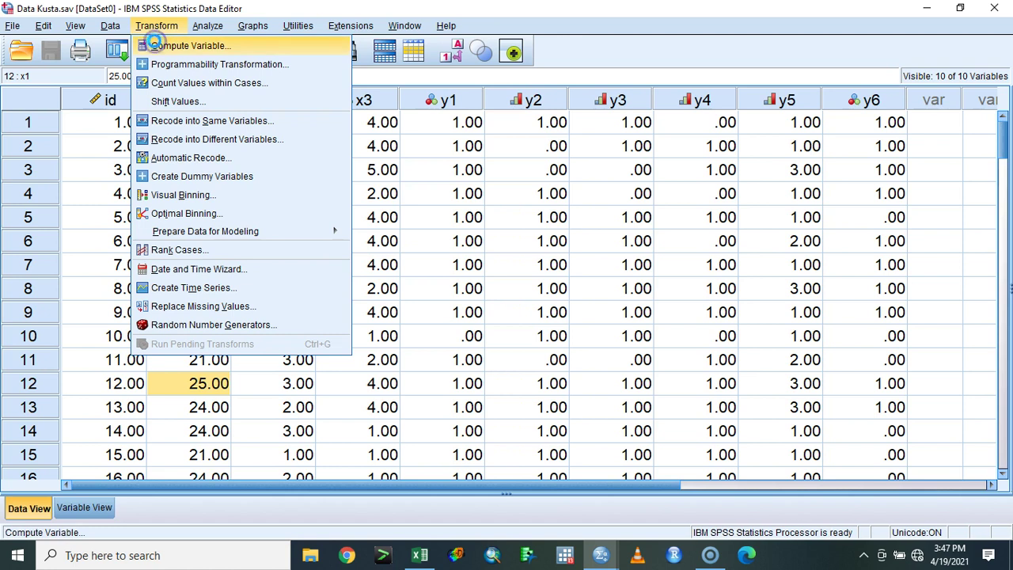
click(155, 42)
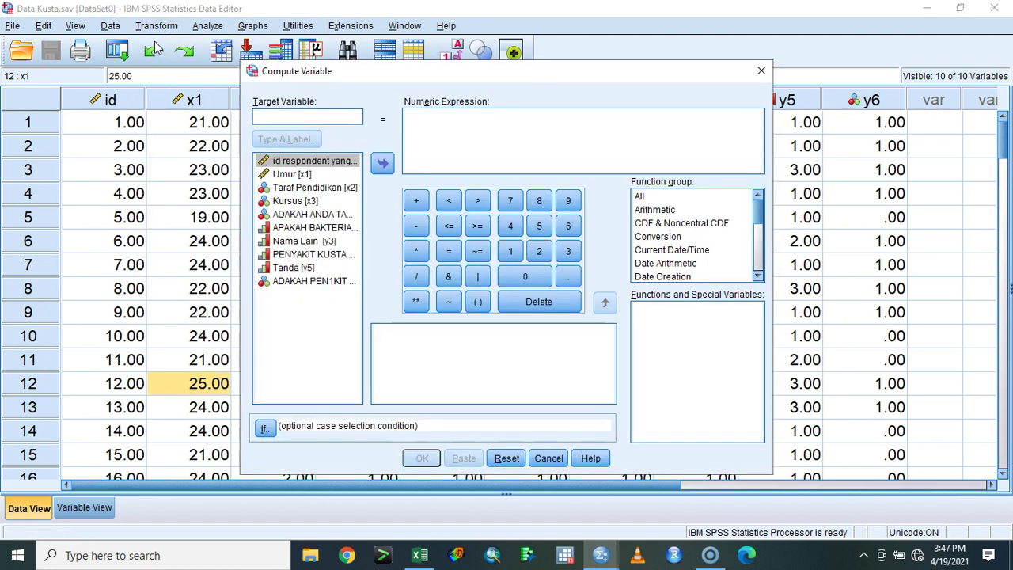
text(mark)
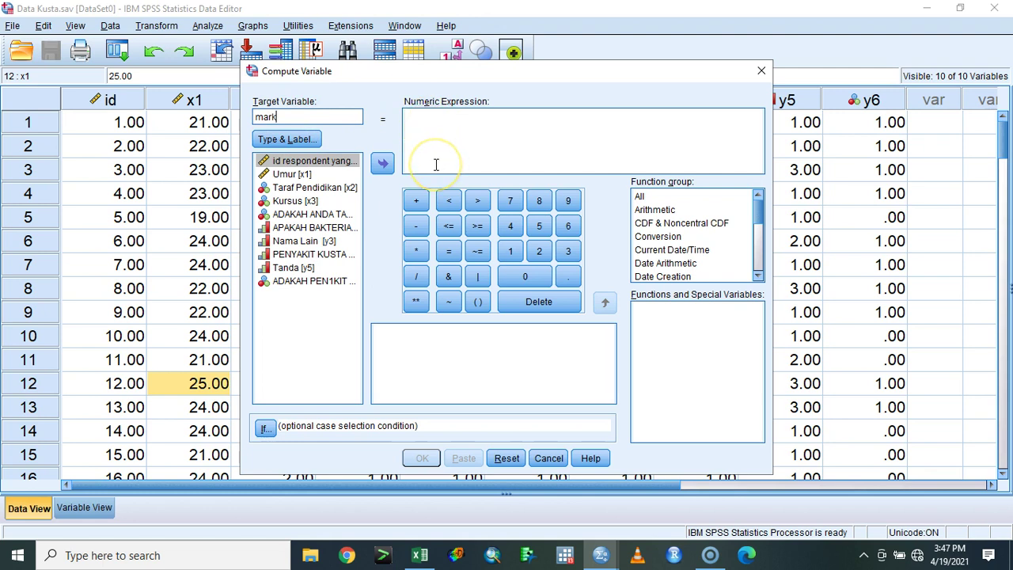
double_click(342, 215)
click(417, 200)
click(336, 230)
click(336, 229)
double_click(336, 229)
click(415, 199)
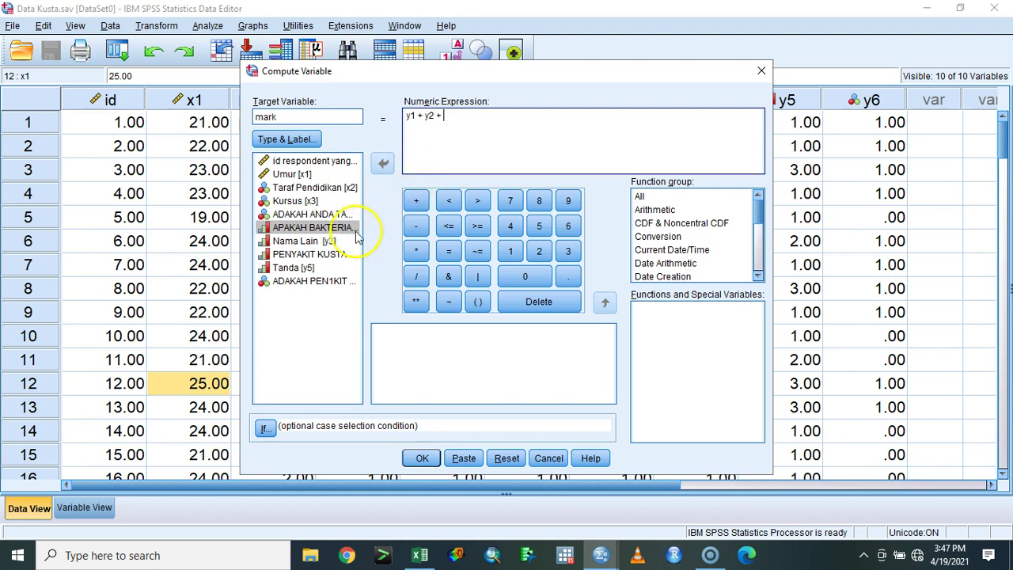
Complete the numeric expression with y3 + y4 + y5 + y6 and paste the command as syntax.
click(336, 240)
click(382, 163)
click(416, 201)
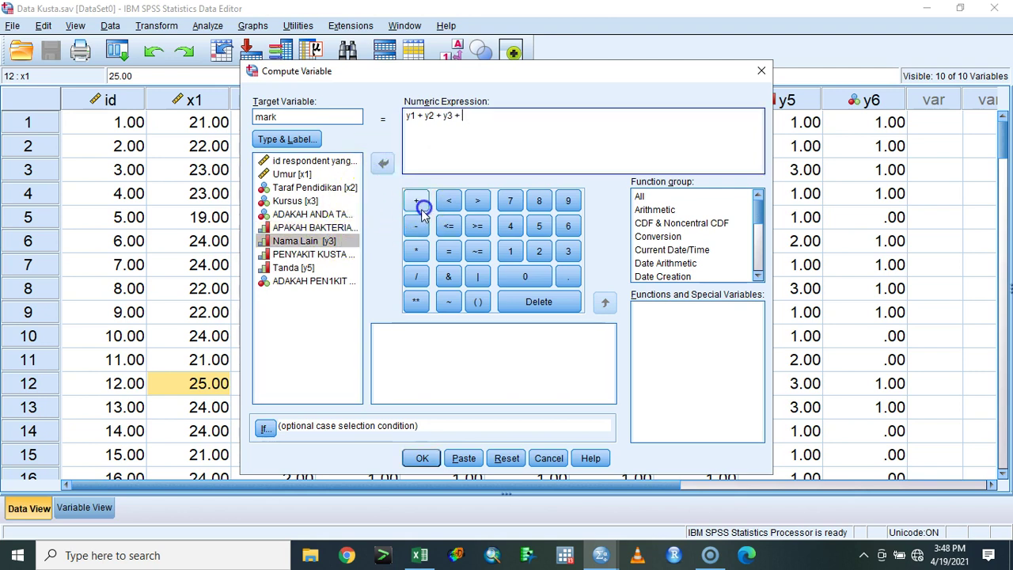
click(337, 255)
click(383, 163)
click(416, 200)
click(333, 267)
click(382, 163)
click(416, 202)
text(y4 + y5 + y)
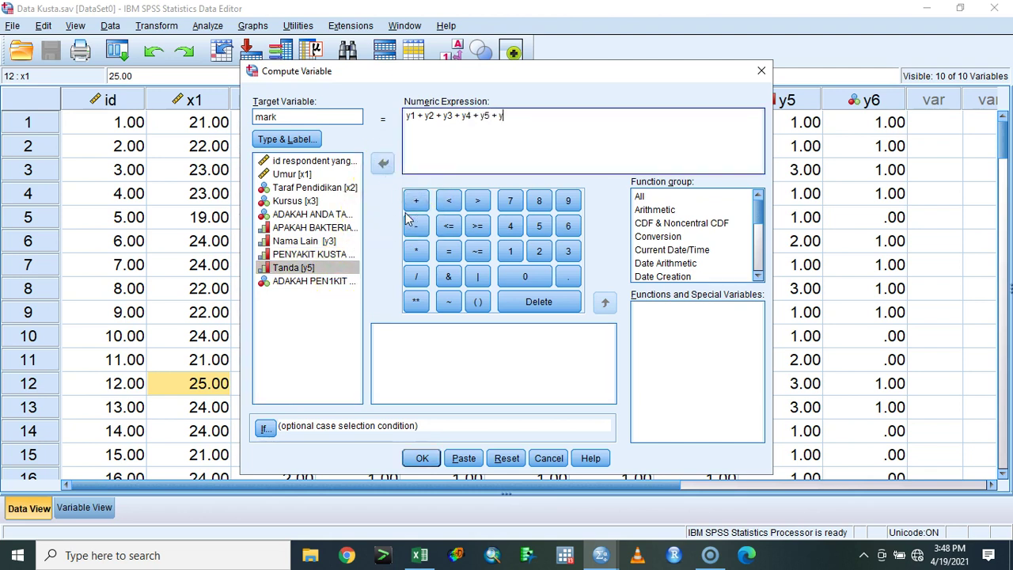
text(6)
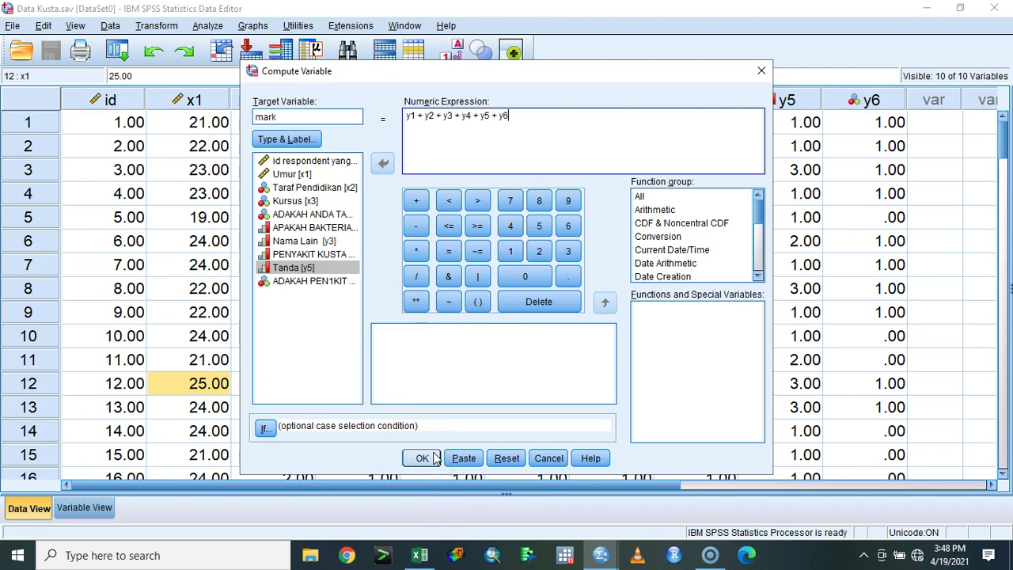
click(464, 457)
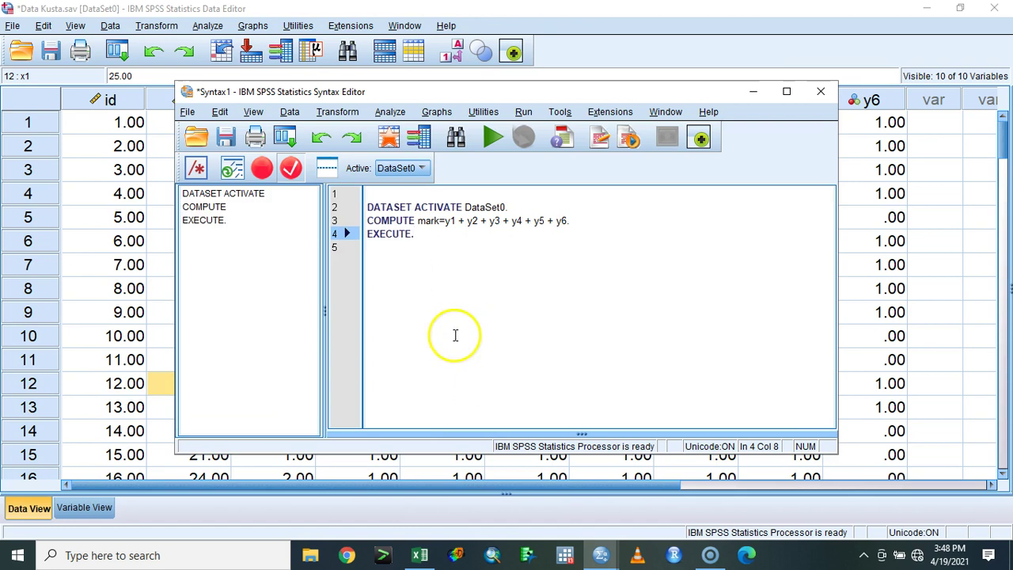
Replace the DATASET ACTIVATE line in the syntax with //toyol, keeping a blank line before COMPUTE.
triple_click(456, 200)
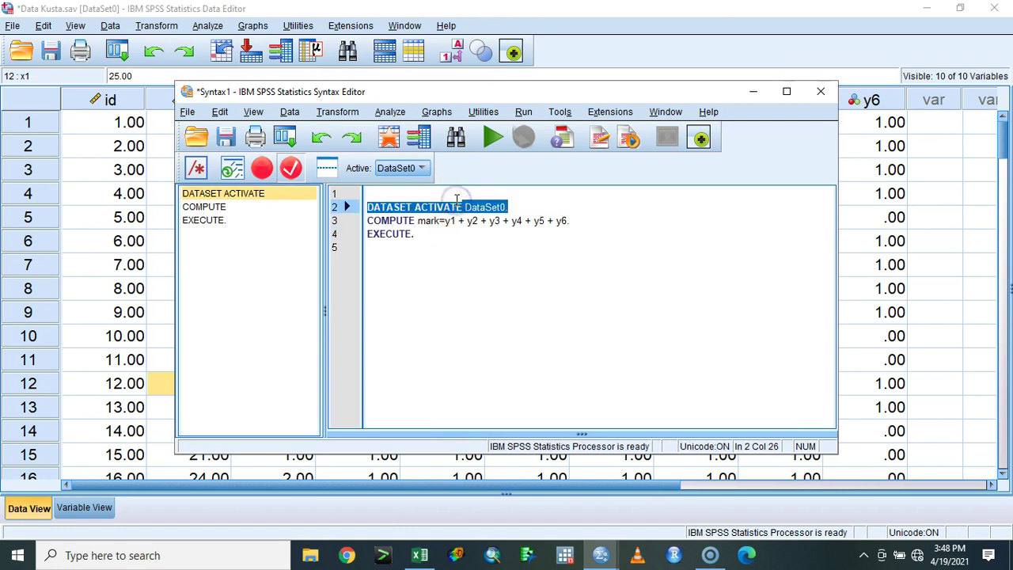
key(Delete)
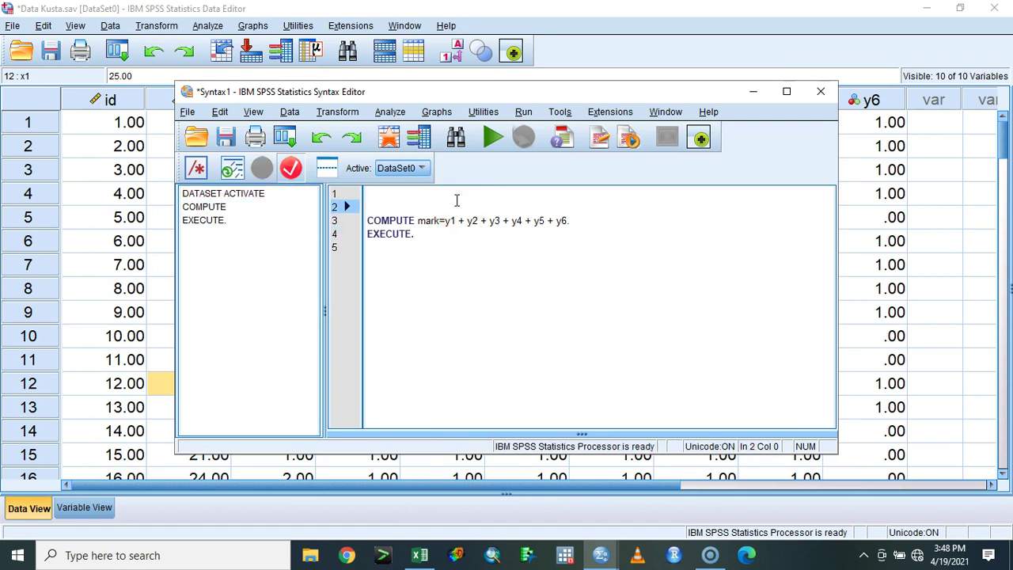
key(Return)
key(Up)
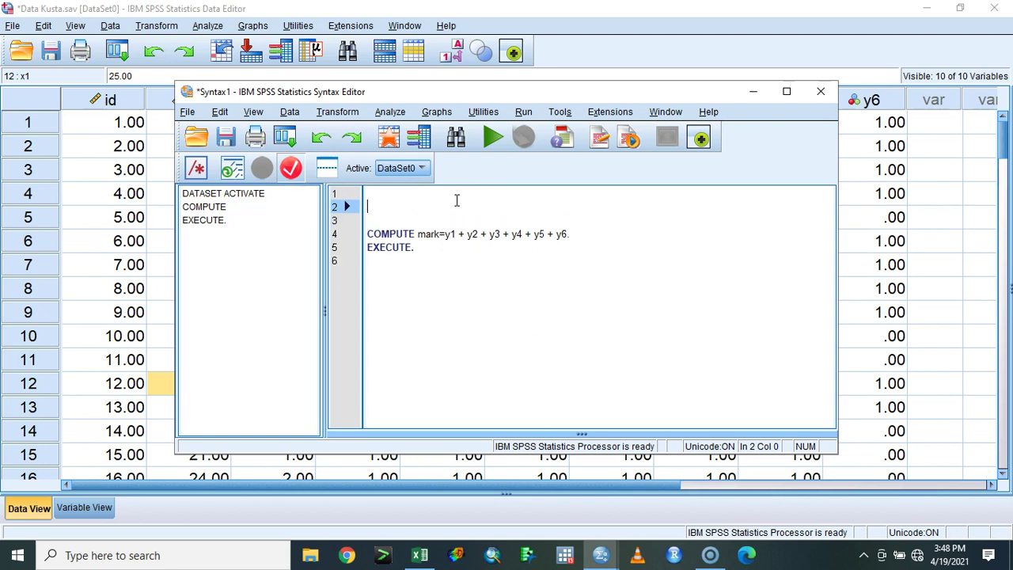
text(//toyol)
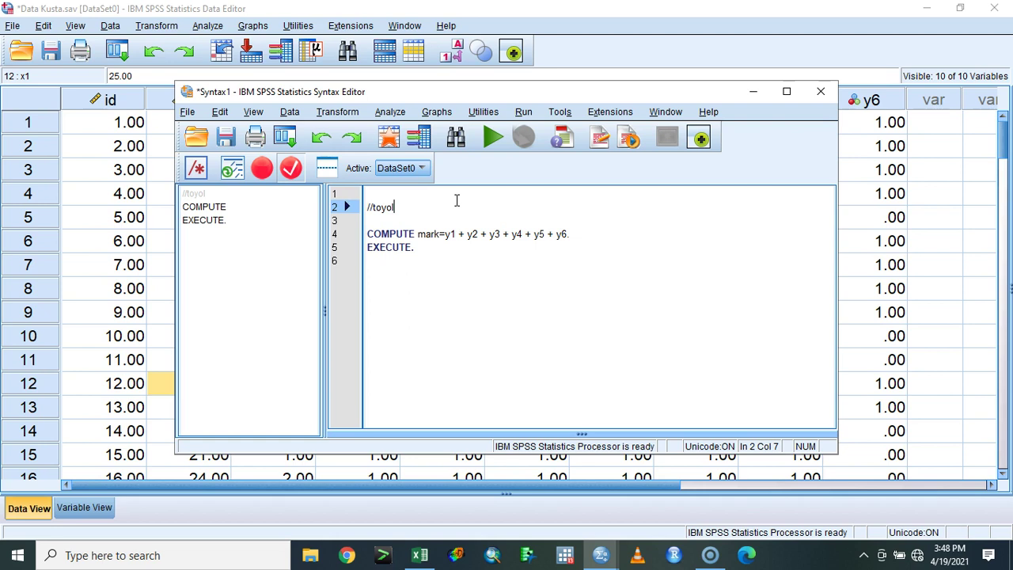
Save the syntax file as Data Kusta in the 0.Epi Info 7 folder.
key(ctrl+s)
text(Data Lepr)
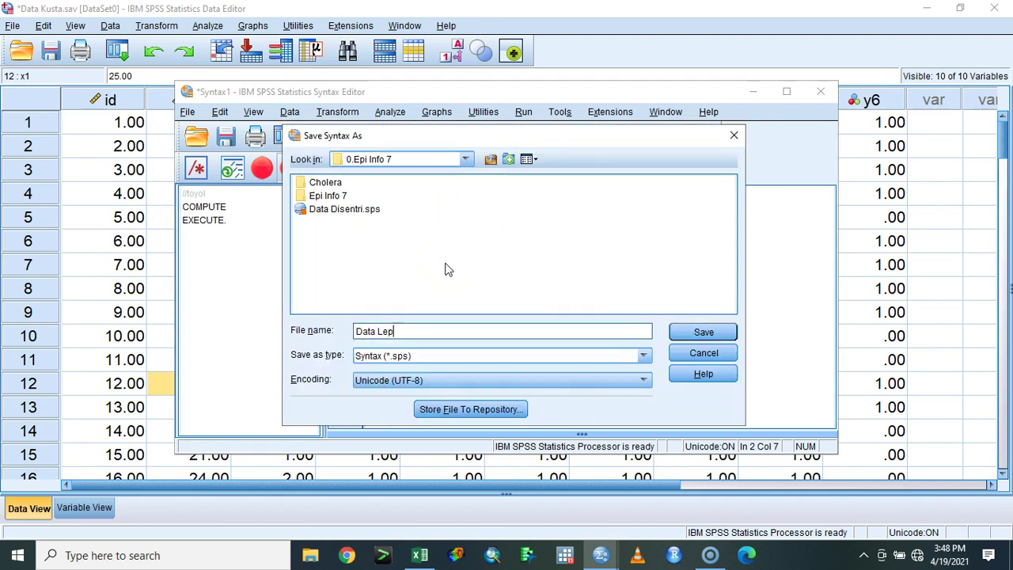
key(BackSpace)
key(BackSpace)
key(BackSpace)
key(BackSpace)
text(Kusta)
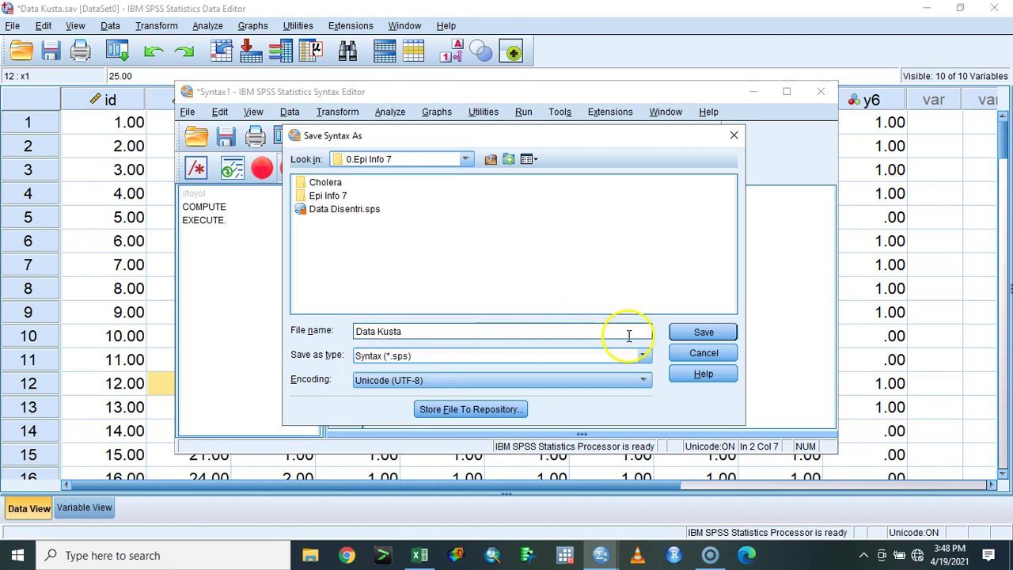
click(712, 332)
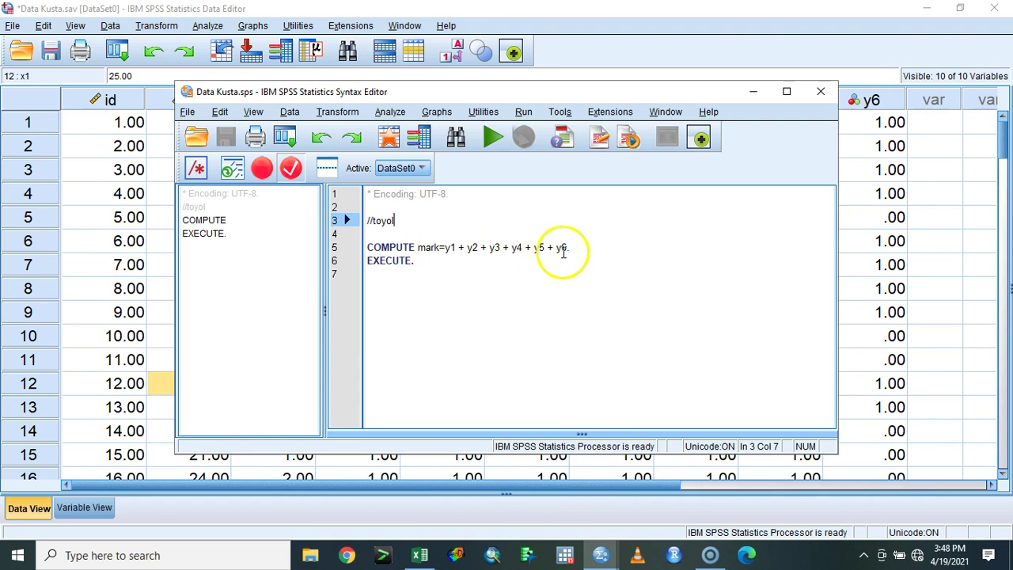
Check the dataset's columns and rows through to the last case.
click(938, 297)
scroll(848, 372, down, 20)
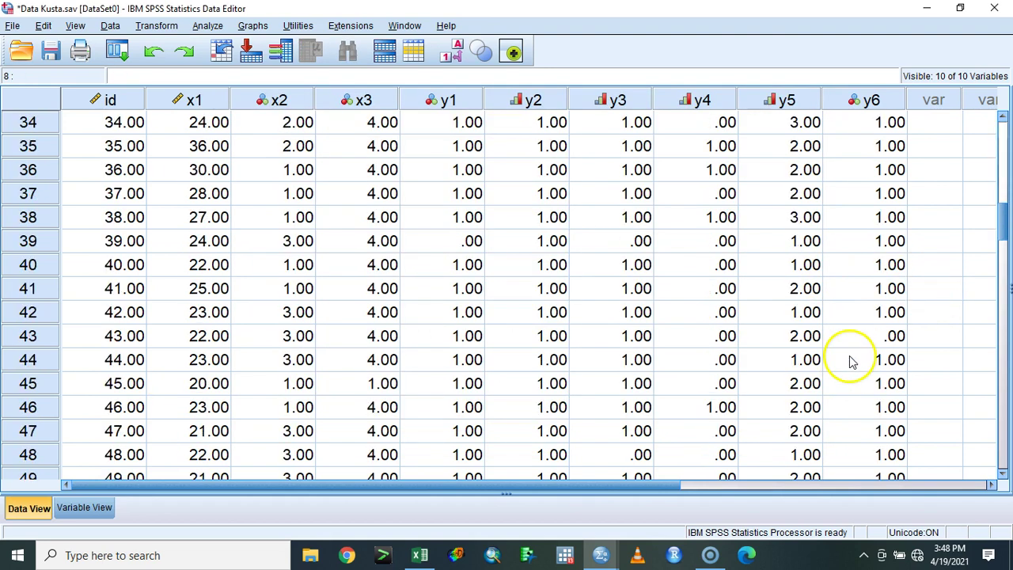
scroll(853, 352, down, 6)
scroll(854, 344, up, 3)
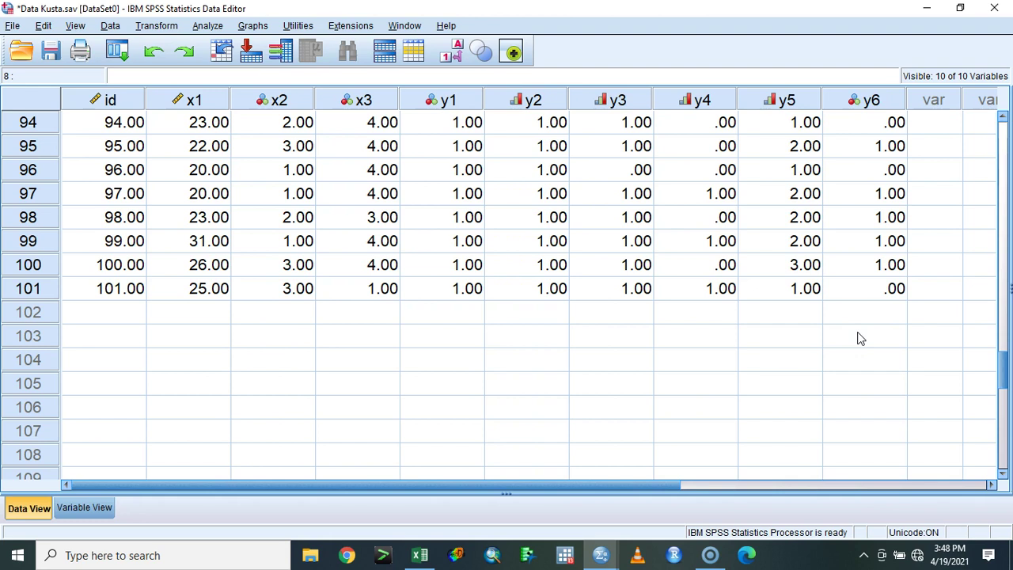
click(156, 26)
click(187, 46)
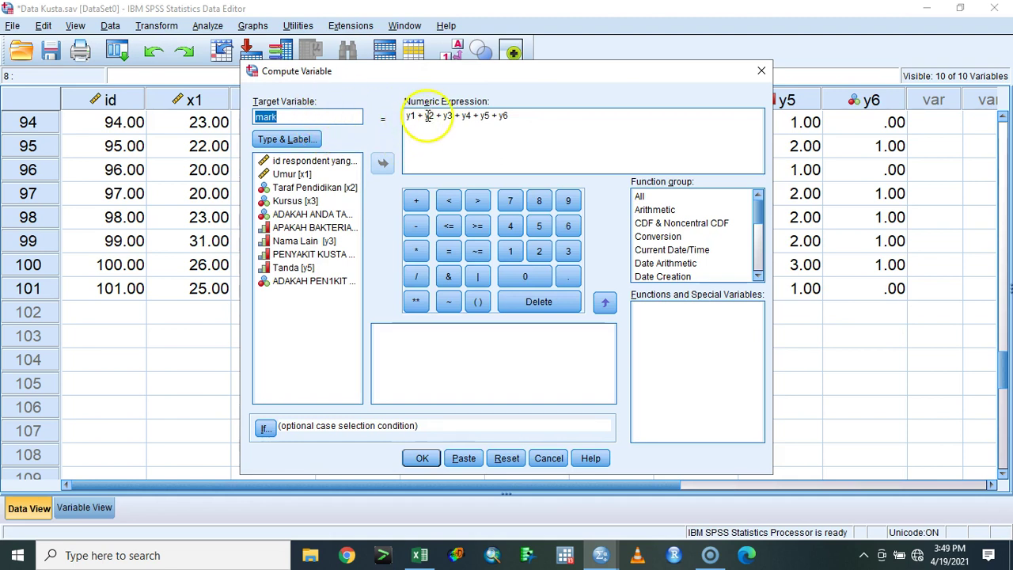
click(548, 457)
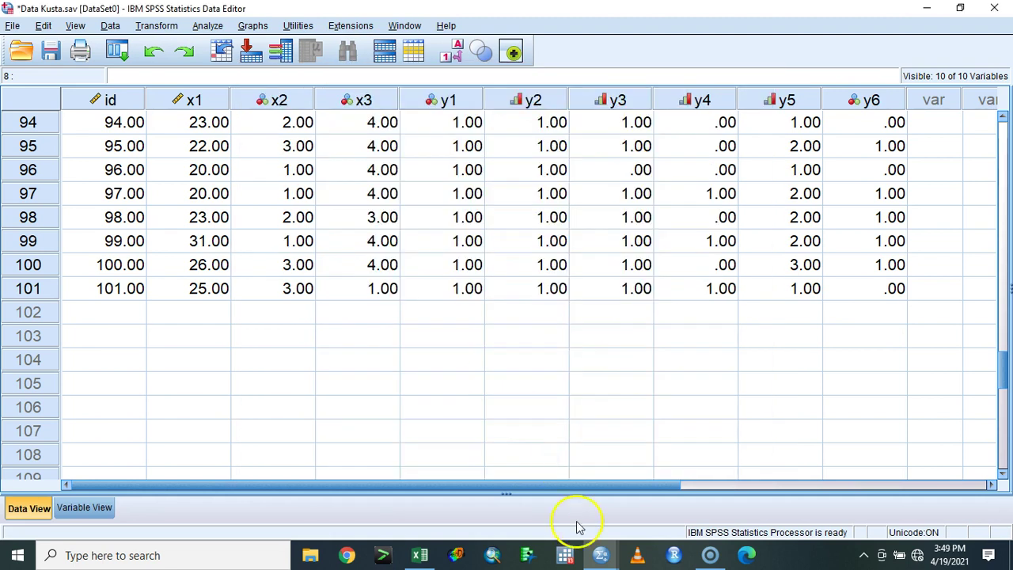
Run only the COMPUTE mark and EXECUTE lines of the Data Kusta.sps syntax.
mouse_move(599, 553)
click(762, 522)
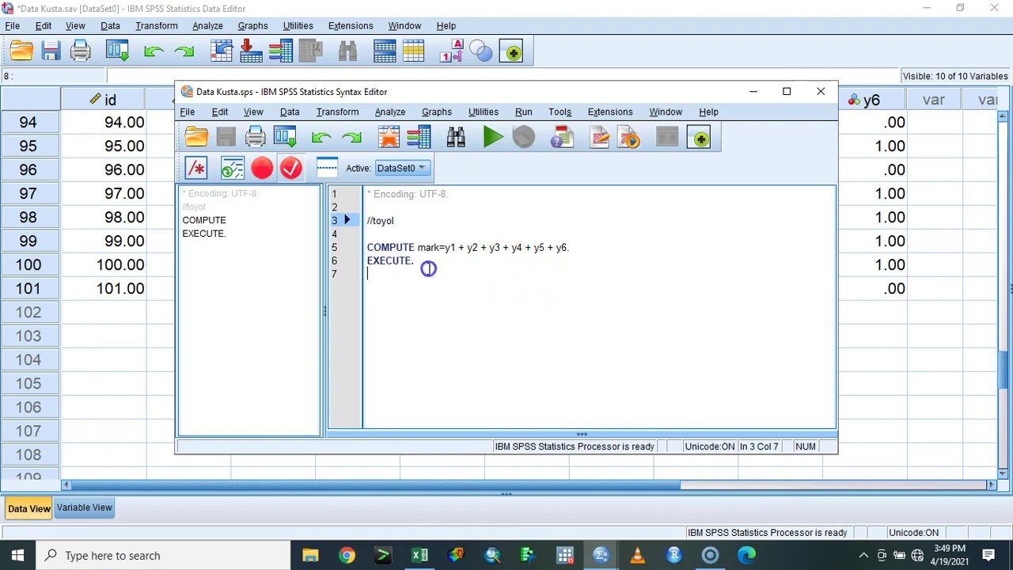
drag(441, 267, 377, 253)
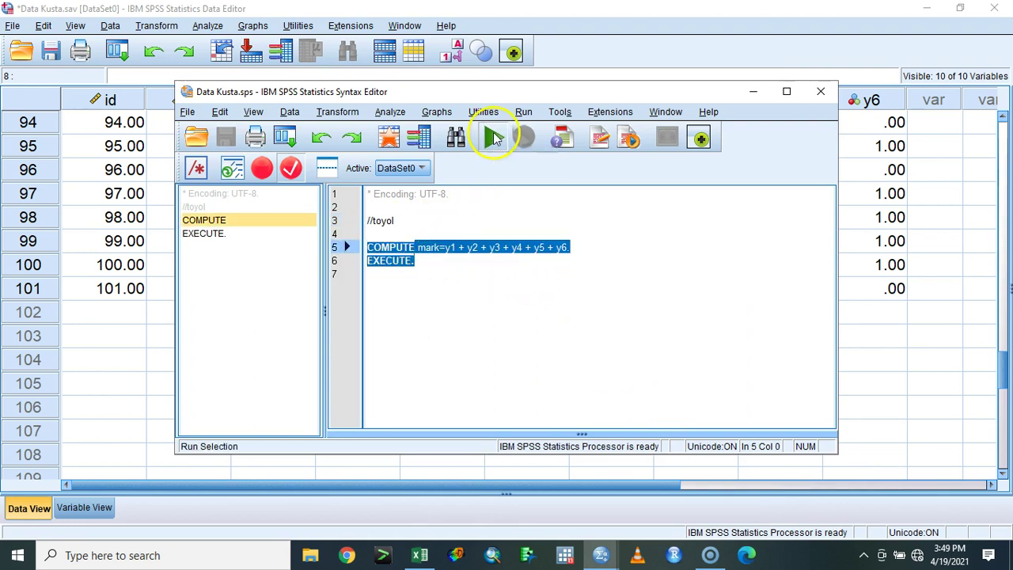
click(491, 139)
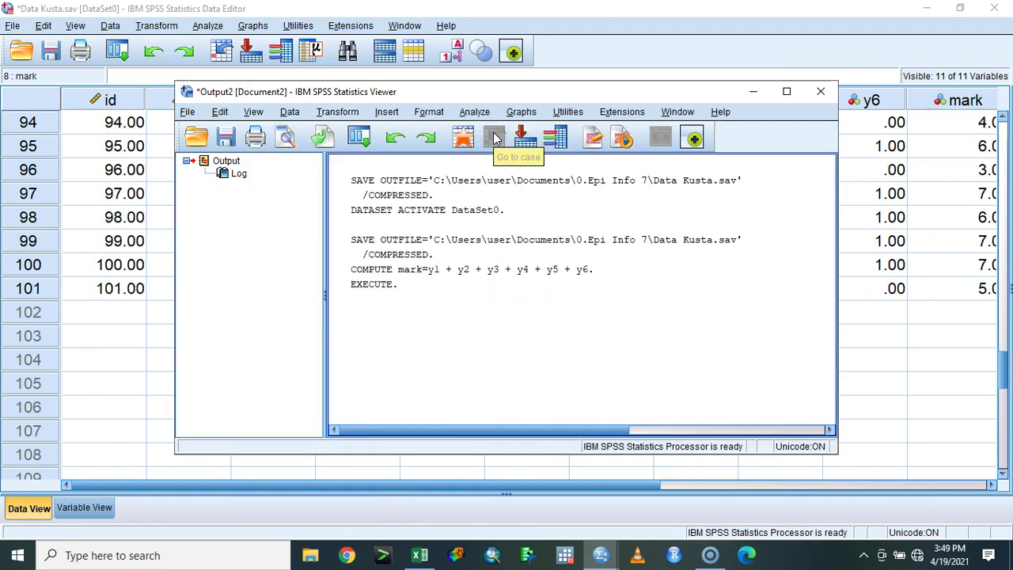
Examine the computed mark values in the dataset from the last case back to the first.
click(875, 265)
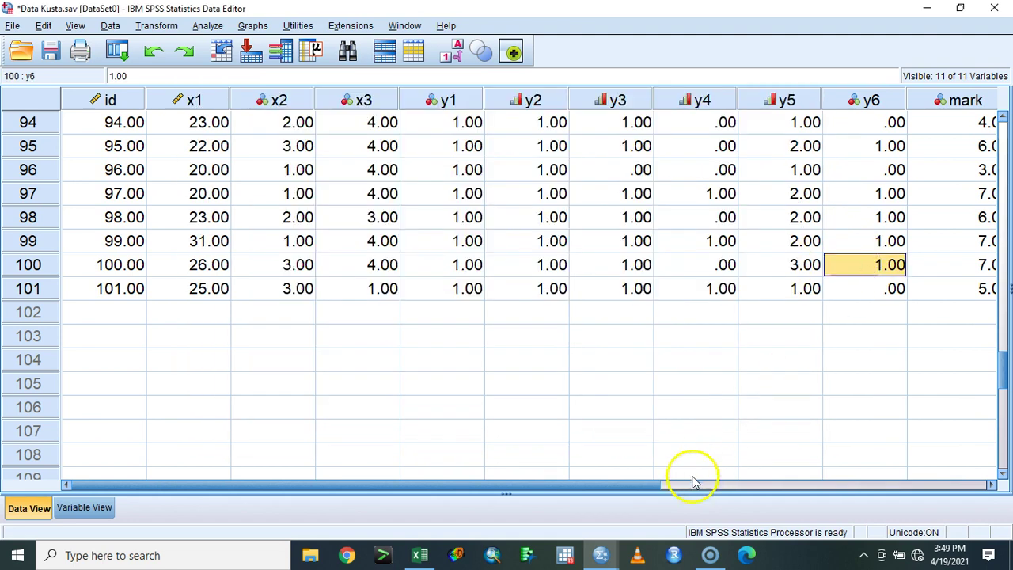
drag(644, 485, 760, 478)
click(765, 294)
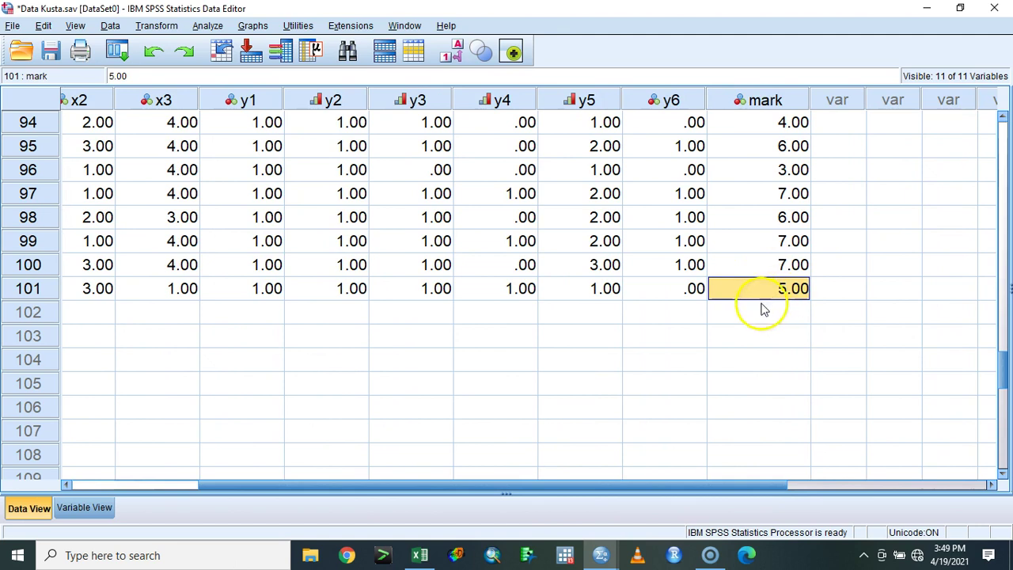
drag(1000, 372, 1000, 138)
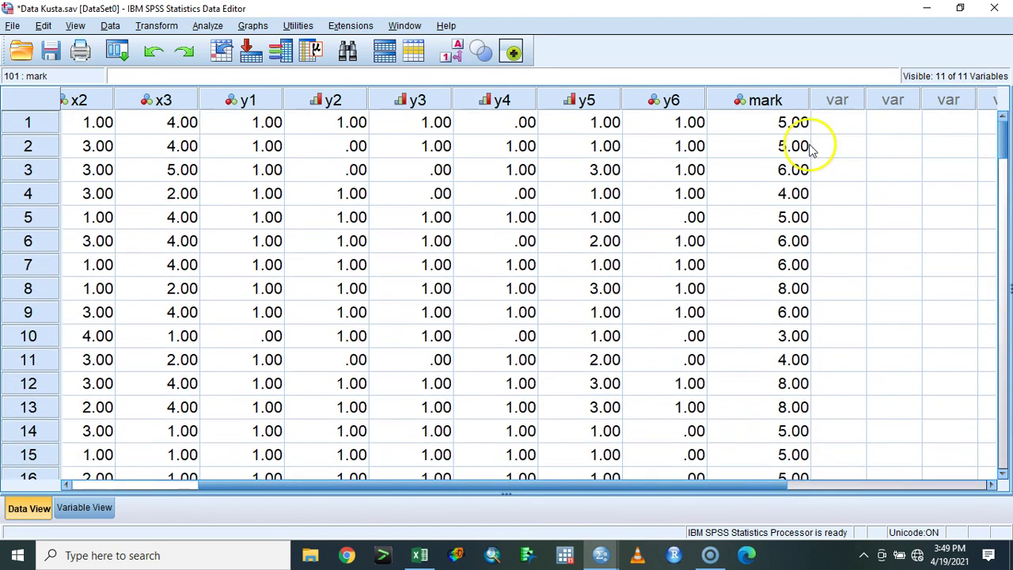
Compute mark again as y1 + y2 + y3 + y4 + y5 + y6 directly from the Compute Variable dialog.
click(151, 25)
click(158, 44)
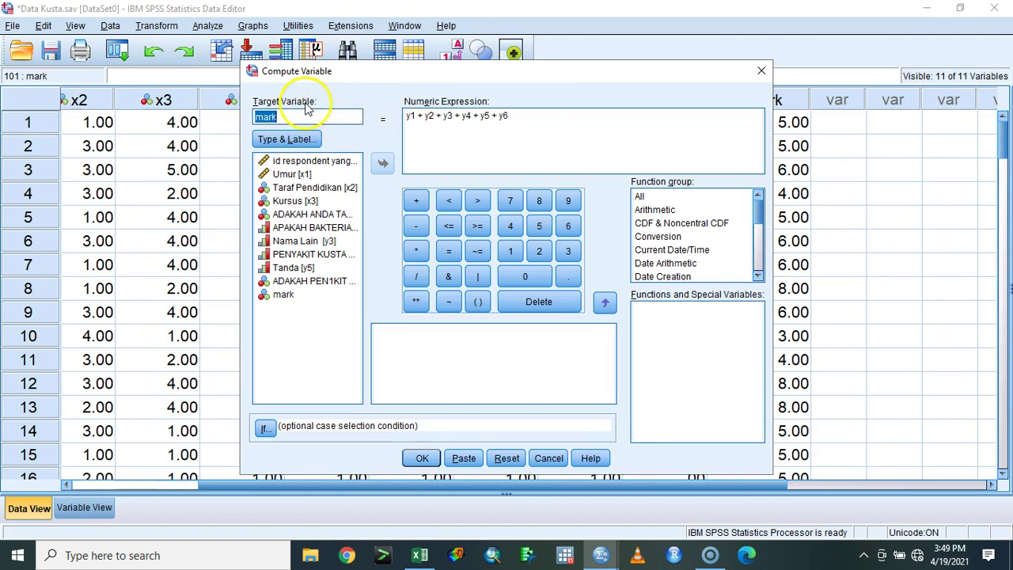
click(421, 458)
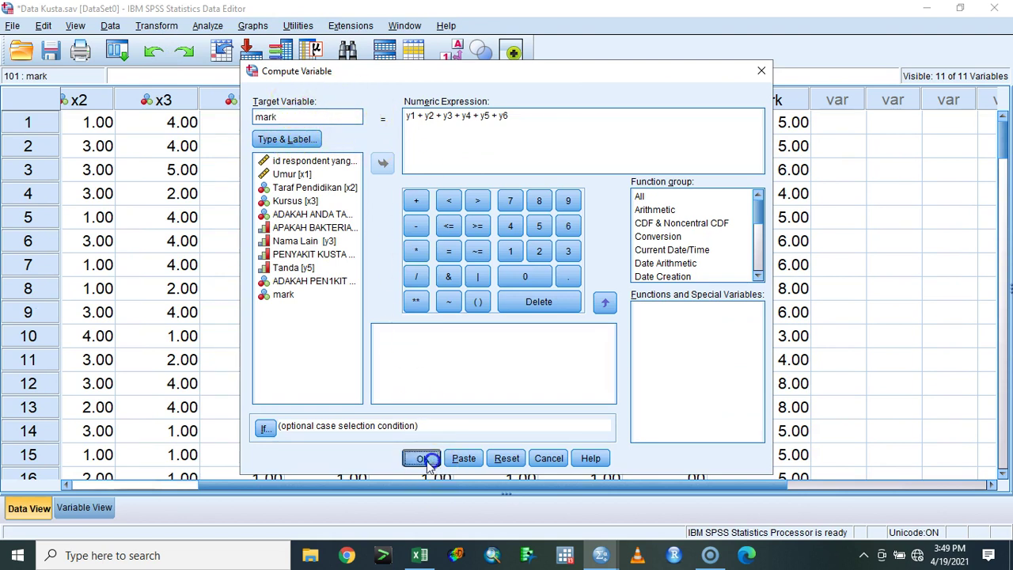
click(479, 298)
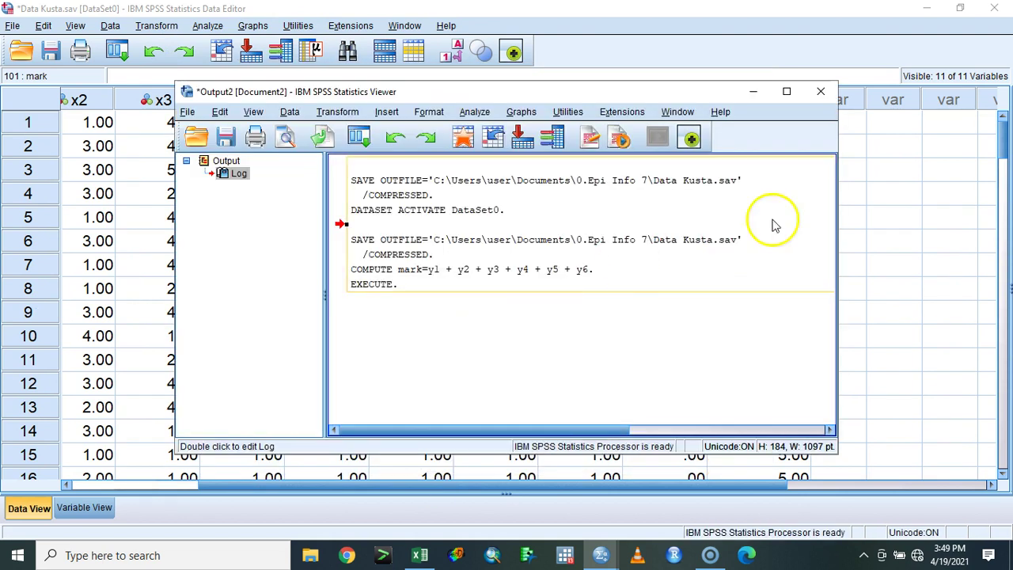
Check the mark column in the dataset against the COMPUTE lines in the Data Kusta.sps syntax, ending back in the dataset.
click(752, 91)
click(761, 100)
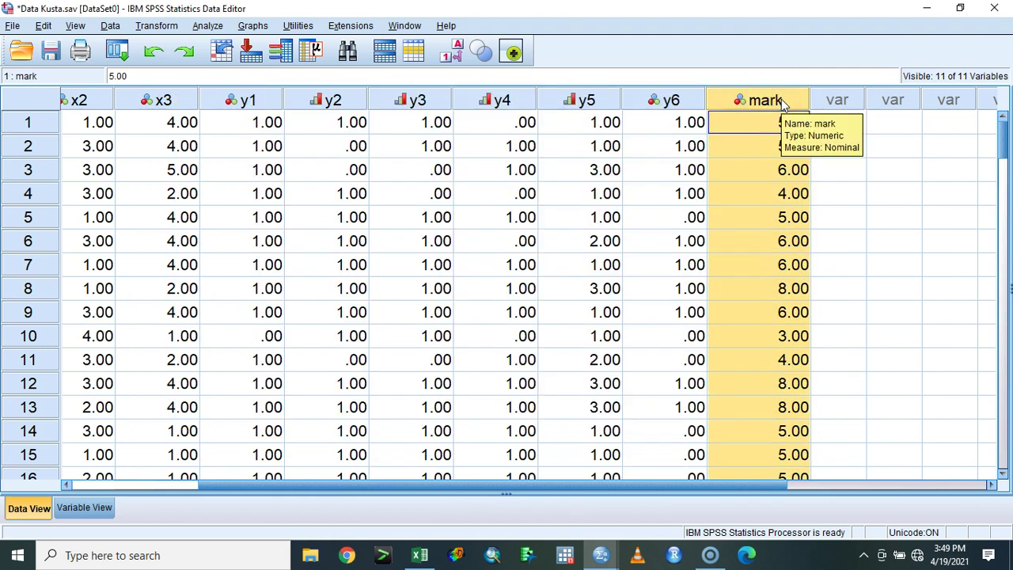
click(601, 554)
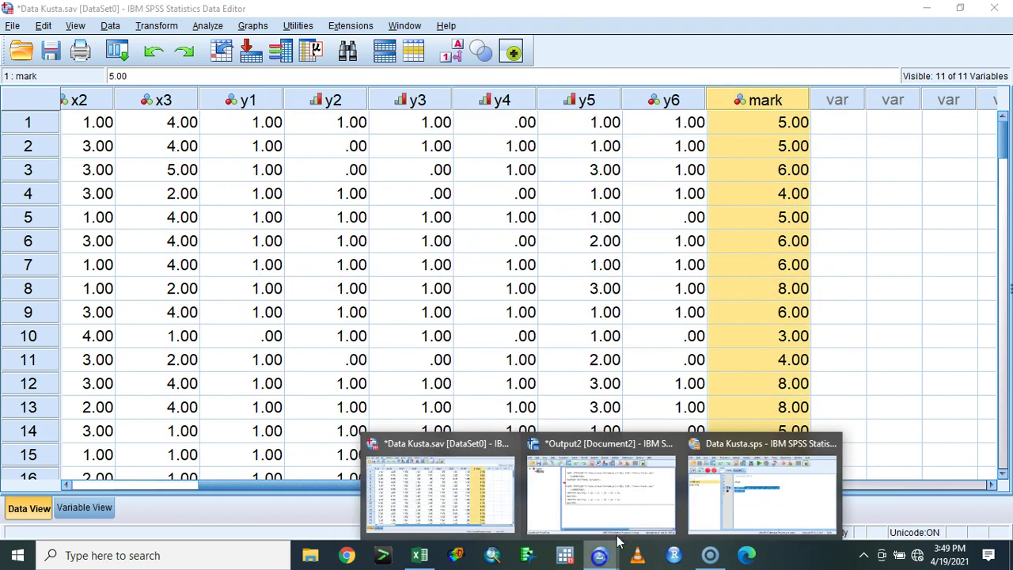
click(760, 492)
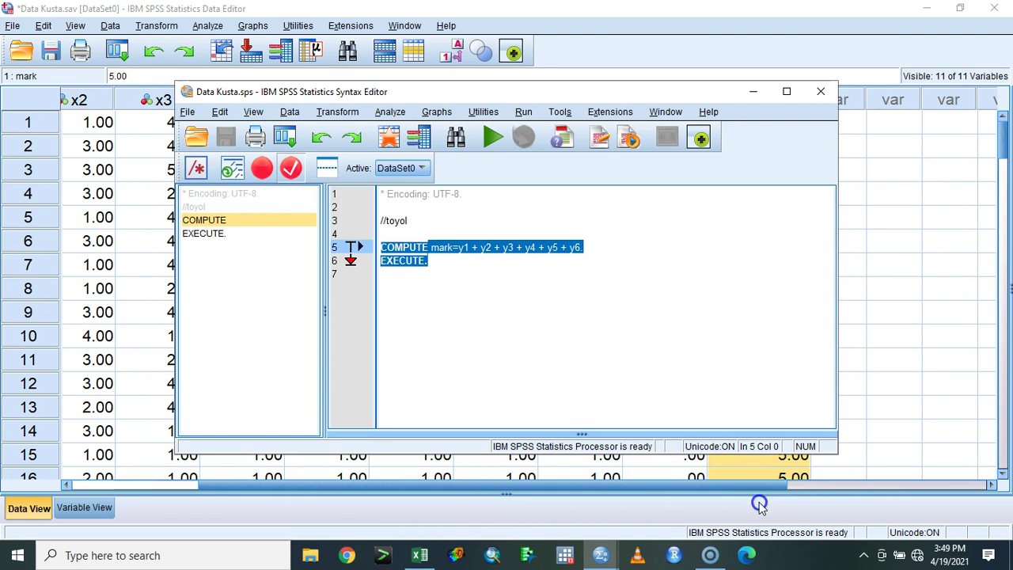
click(487, 231)
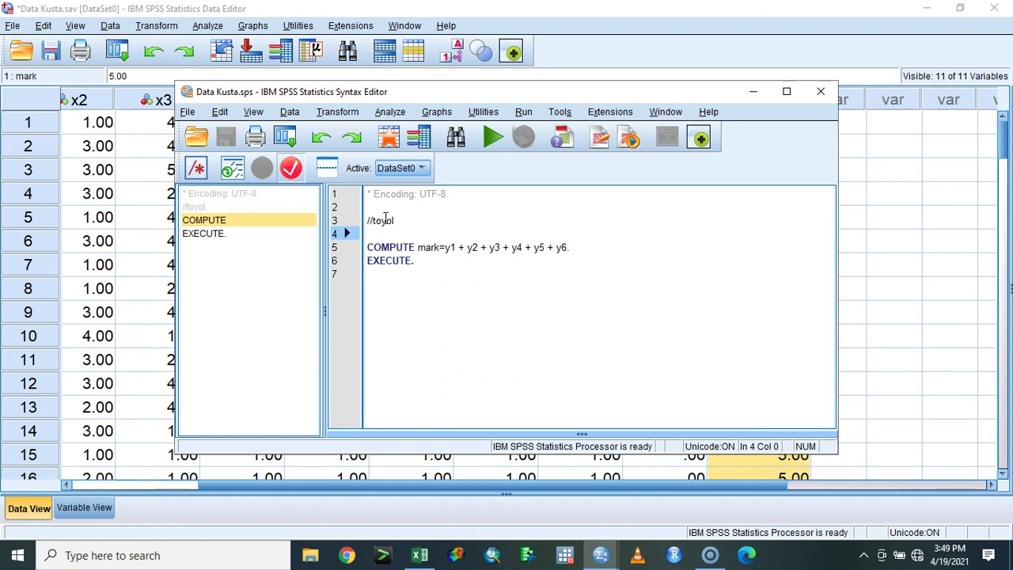
click(911, 313)
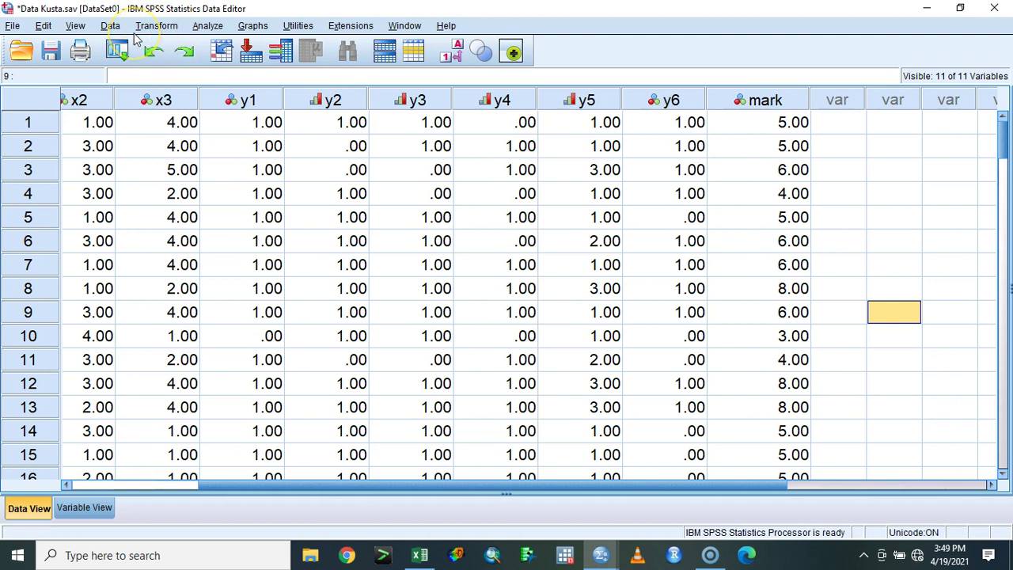
Set up a Frequencies analysis with Umur [x1] as its only variable.
drag(549, 487, 346, 402)
scroll(198, 369, down, 5)
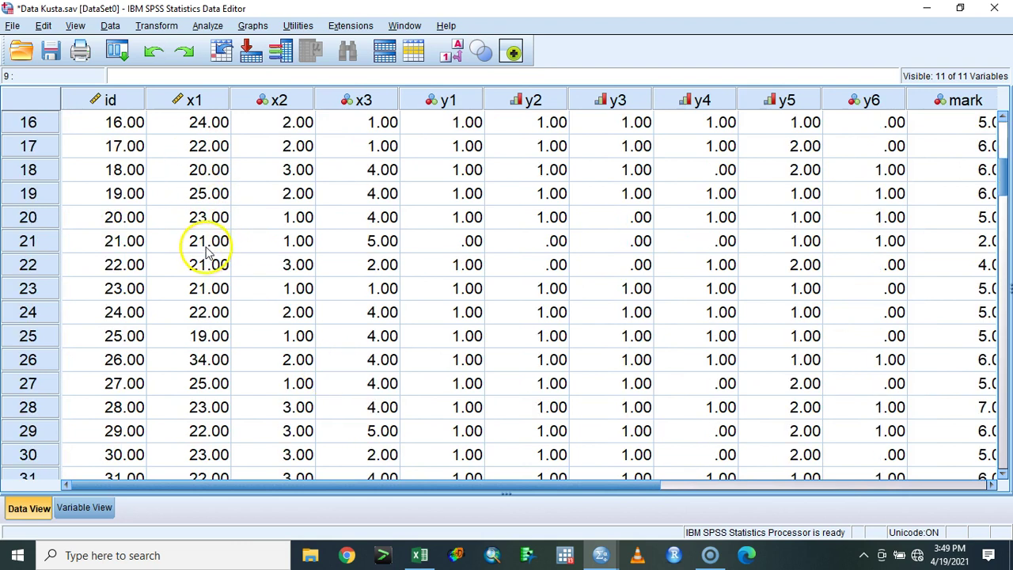
scroll(207, 250, up, 5)
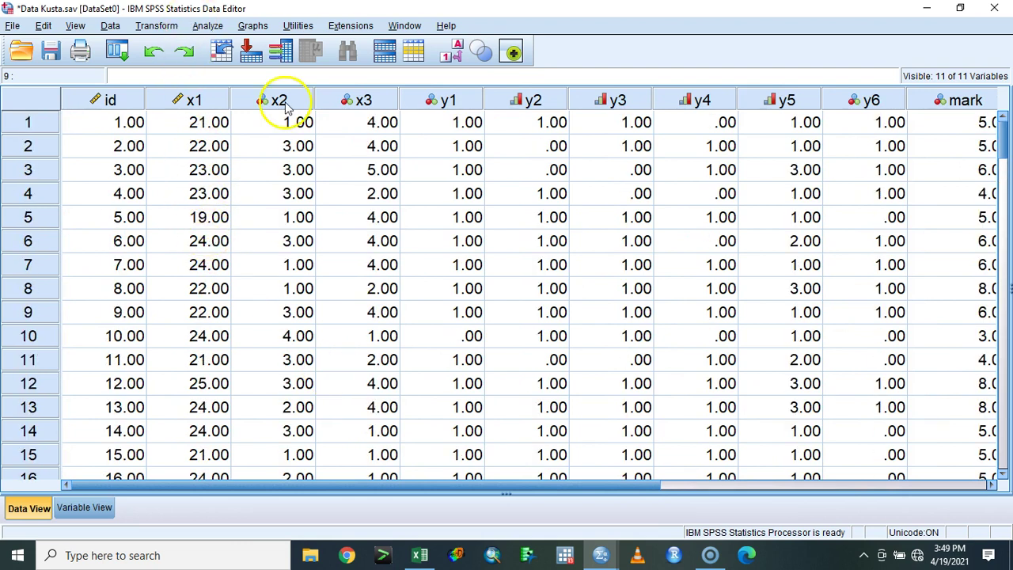
click(199, 26)
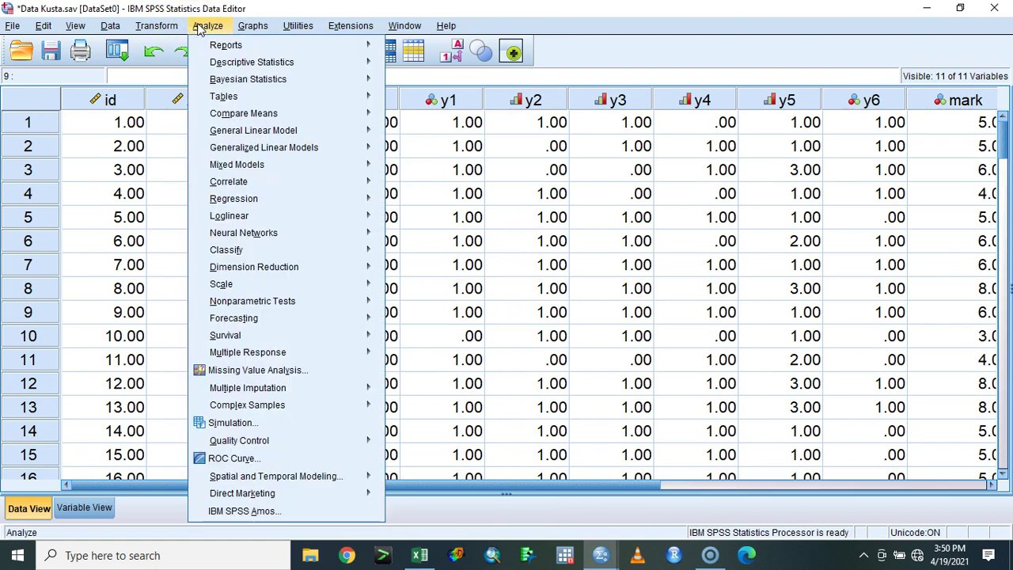
click(228, 65)
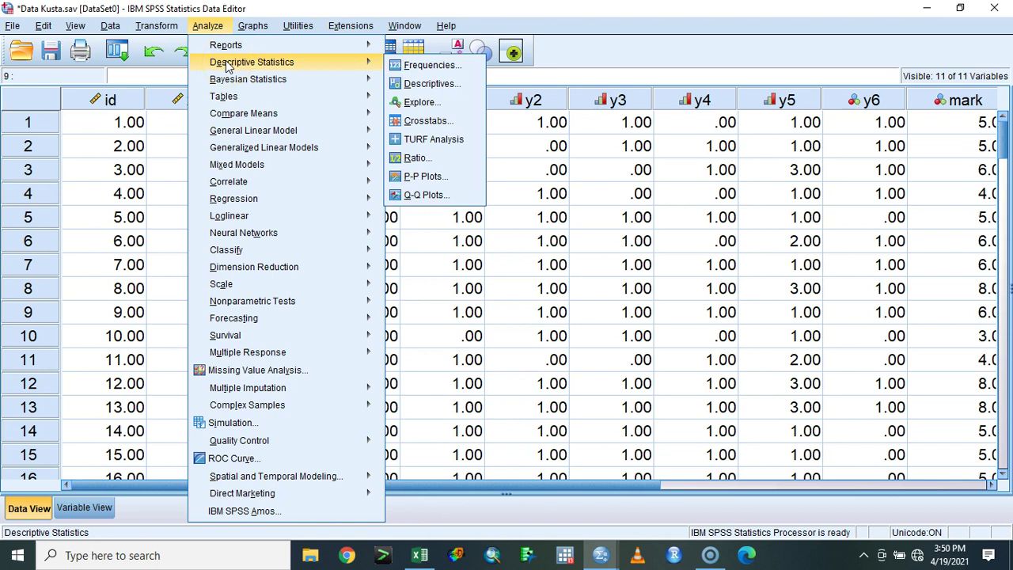
click(391, 63)
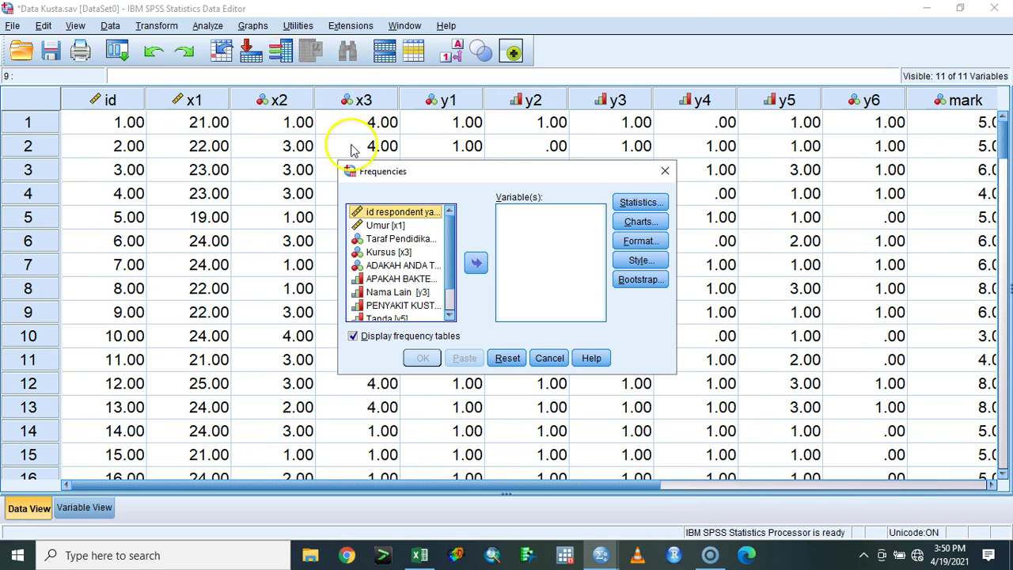
click(411, 225)
click(476, 263)
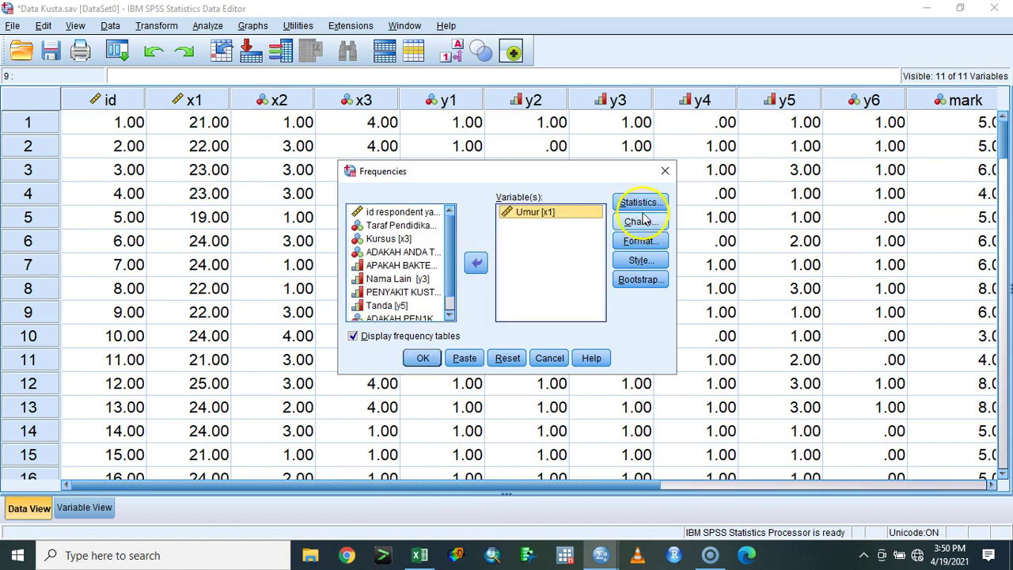
Request the mean, minimum, maximum and standard deviation without frequency tables, and paste the Frequencies command as syntax.
click(640, 202)
click(569, 173)
click(444, 339)
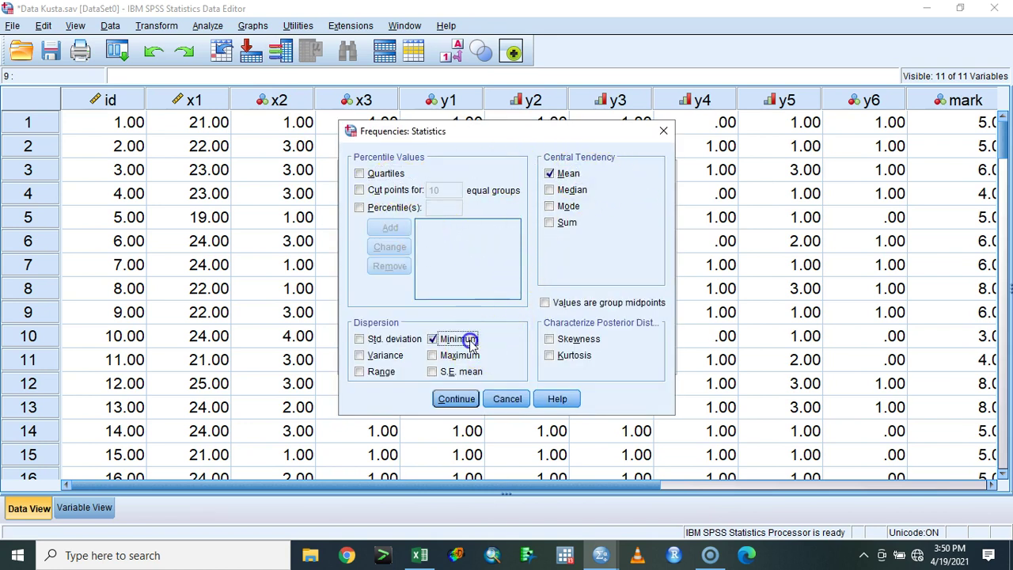
click(447, 356)
click(371, 339)
click(444, 400)
click(382, 337)
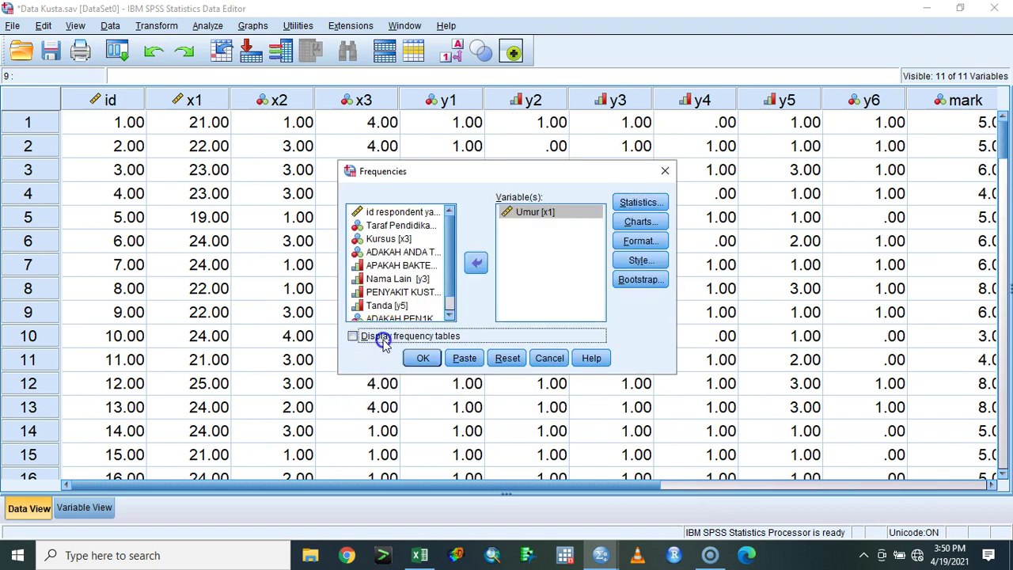
click(420, 360)
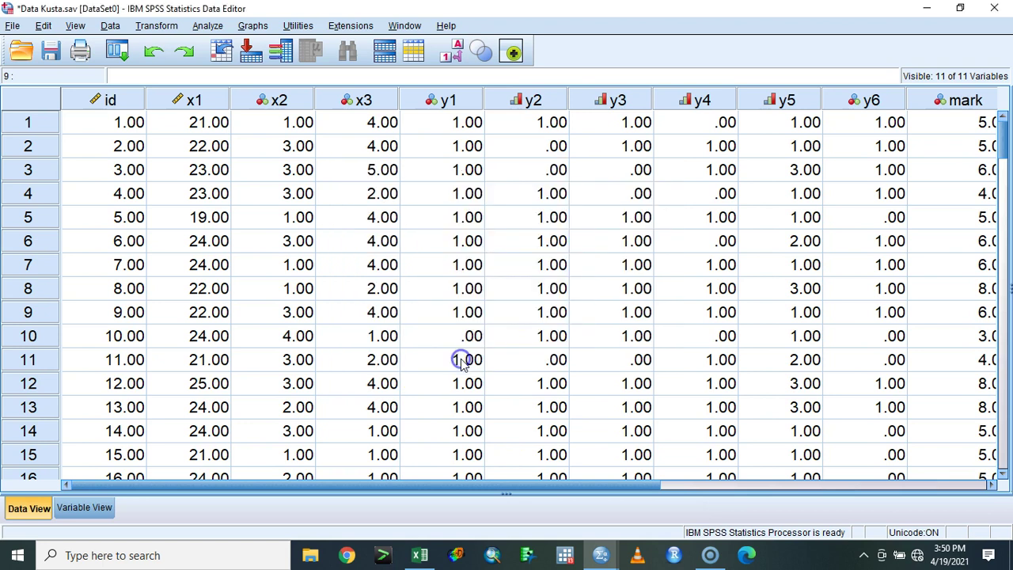
Run the prepared Frequencies analysis of Umur [x1] and check its mean in the enlarged output, ending back in the dataset.
mouse_move(599, 558)
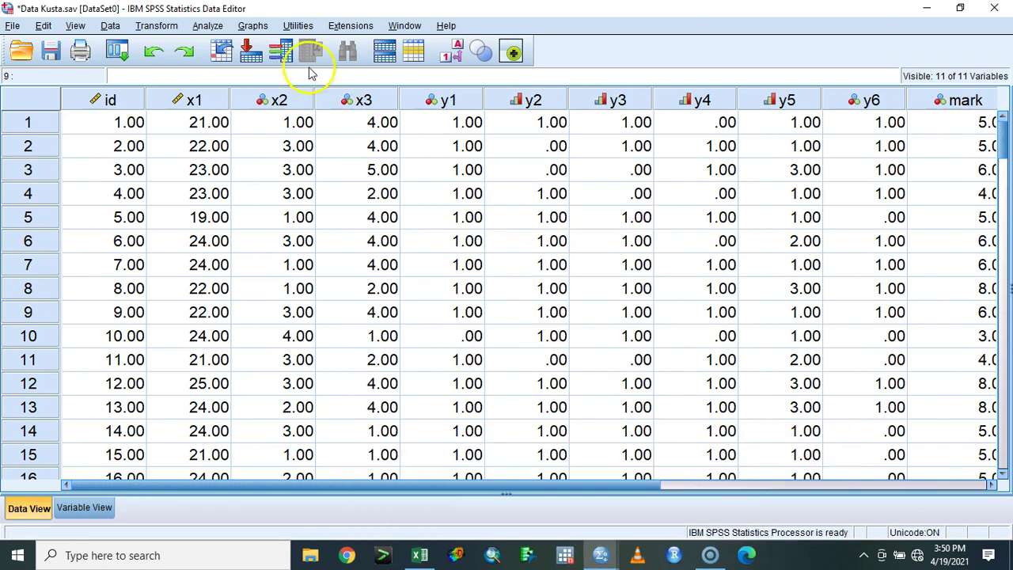
click(207, 26)
mouse_move(251, 63)
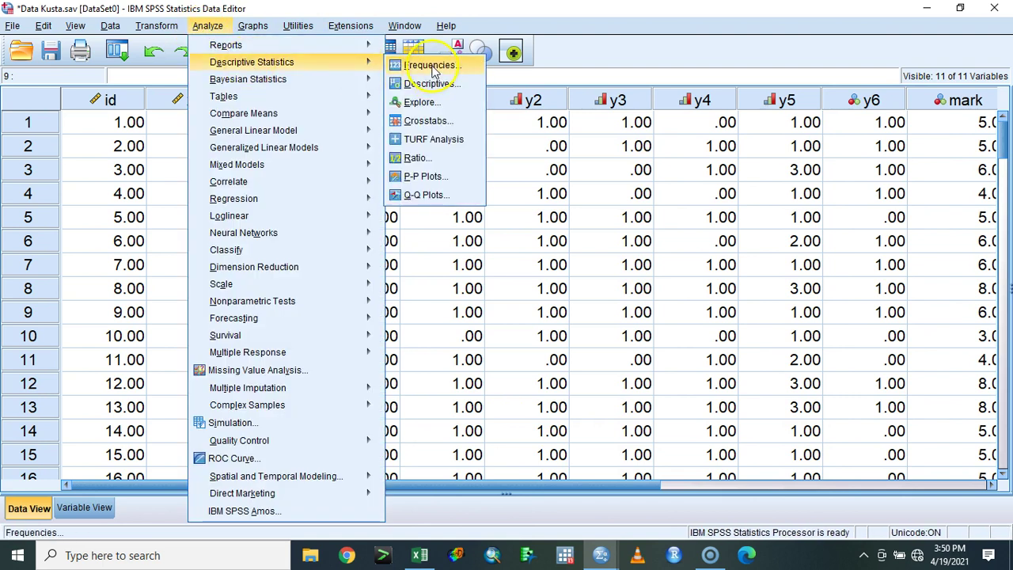
click(431, 64)
click(422, 358)
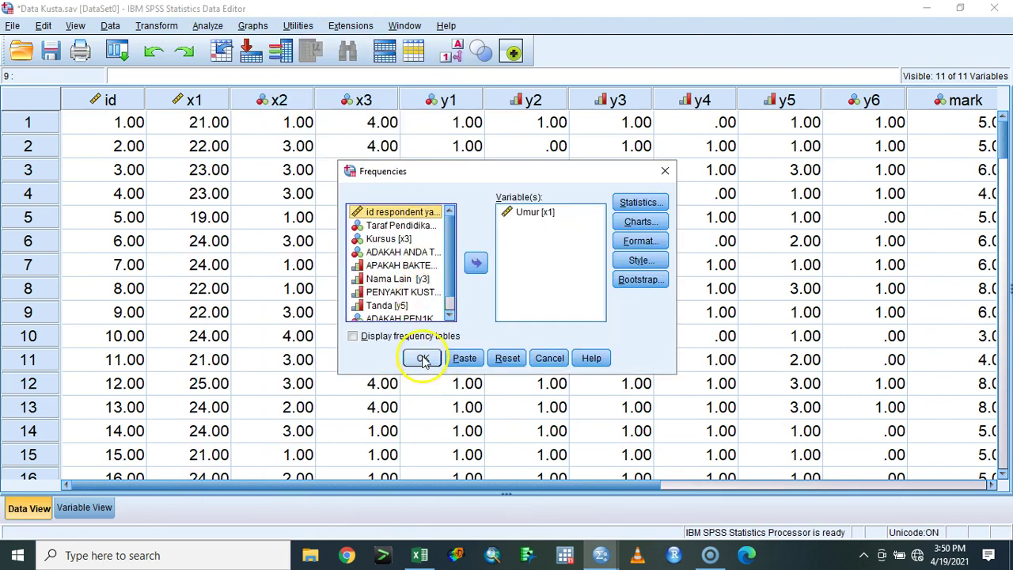
click(786, 91)
click(267, 429)
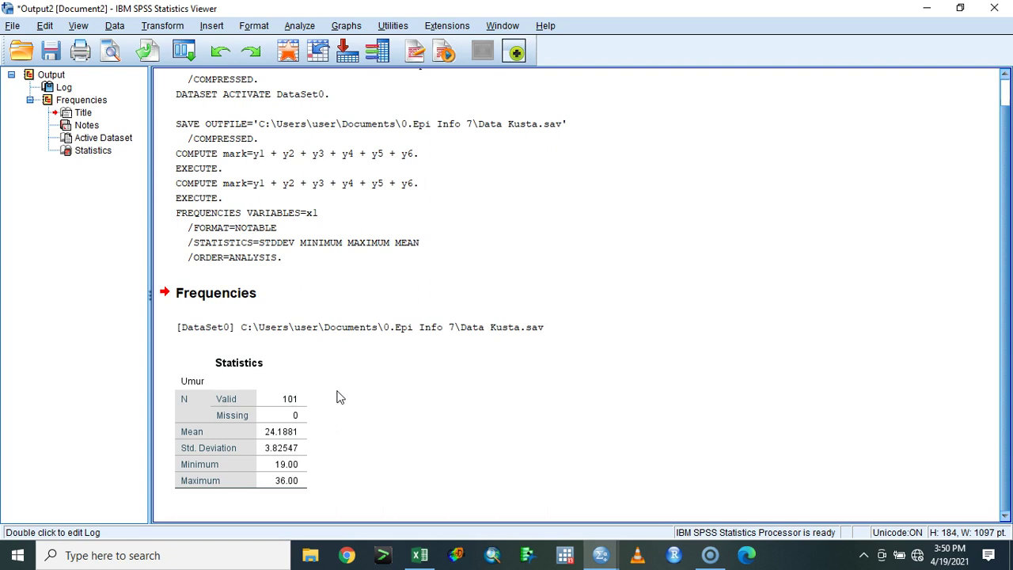
click(926, 8)
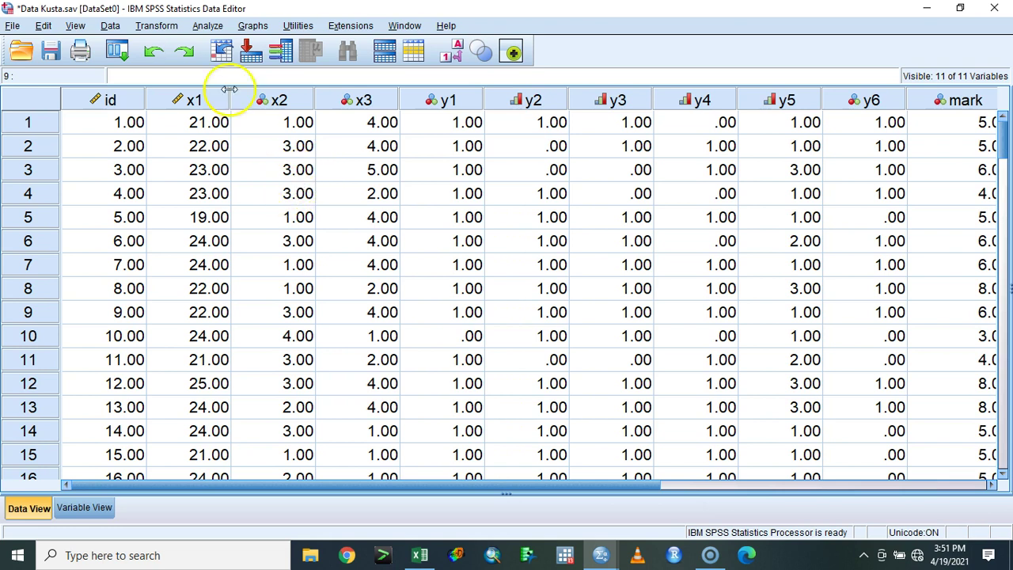
Set up a recode of Umur [x1] into a different variable named umur.cat and open its old and new value definitions.
click(166, 26)
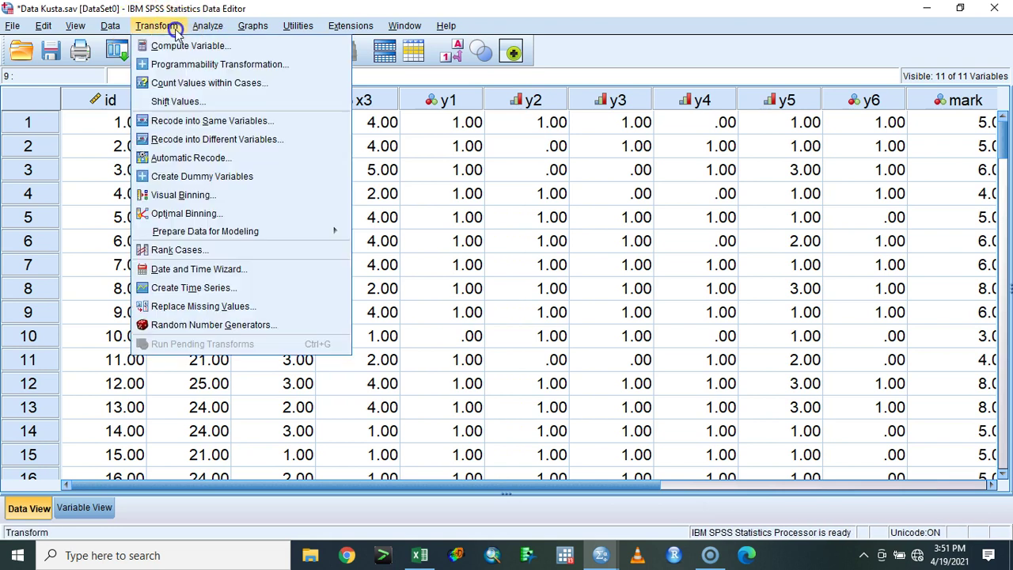
click(183, 141)
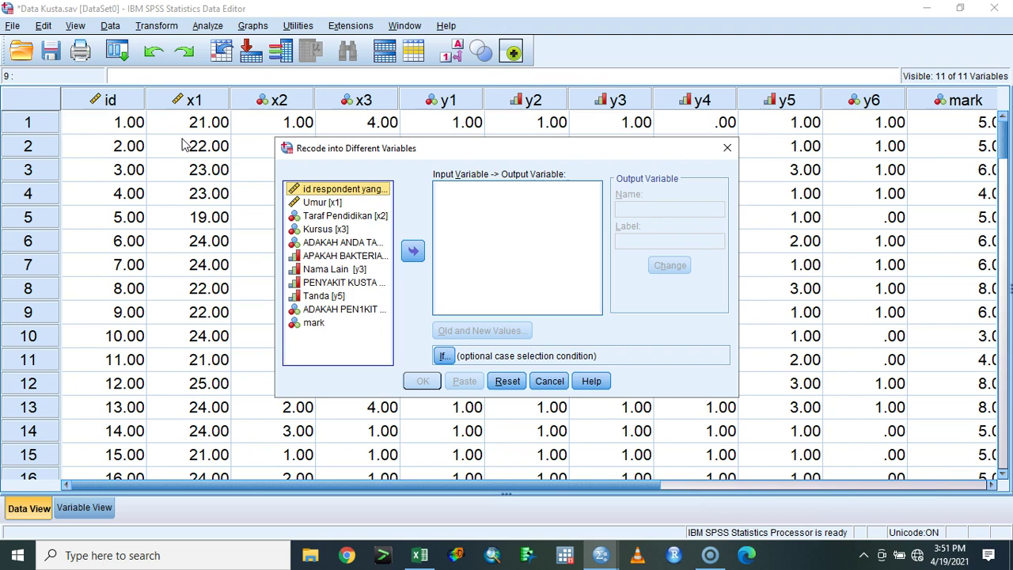
click(324, 201)
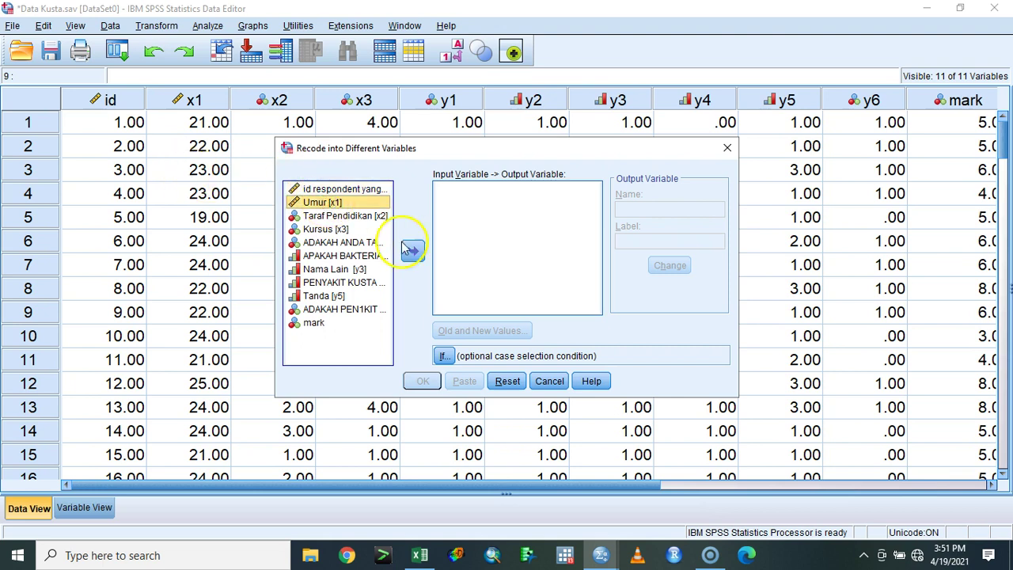
click(412, 250)
click(649, 207)
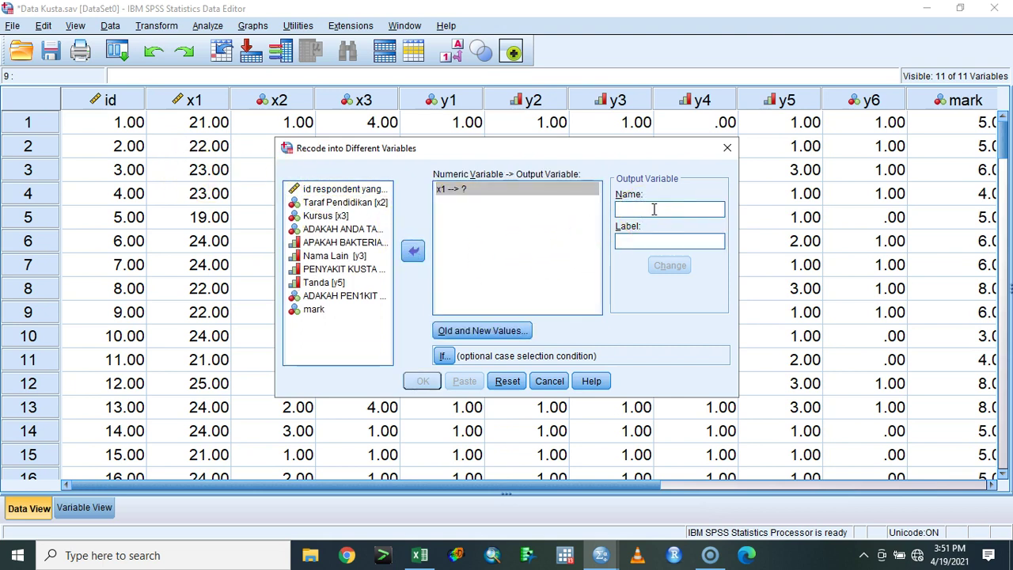
text(umur.cat)
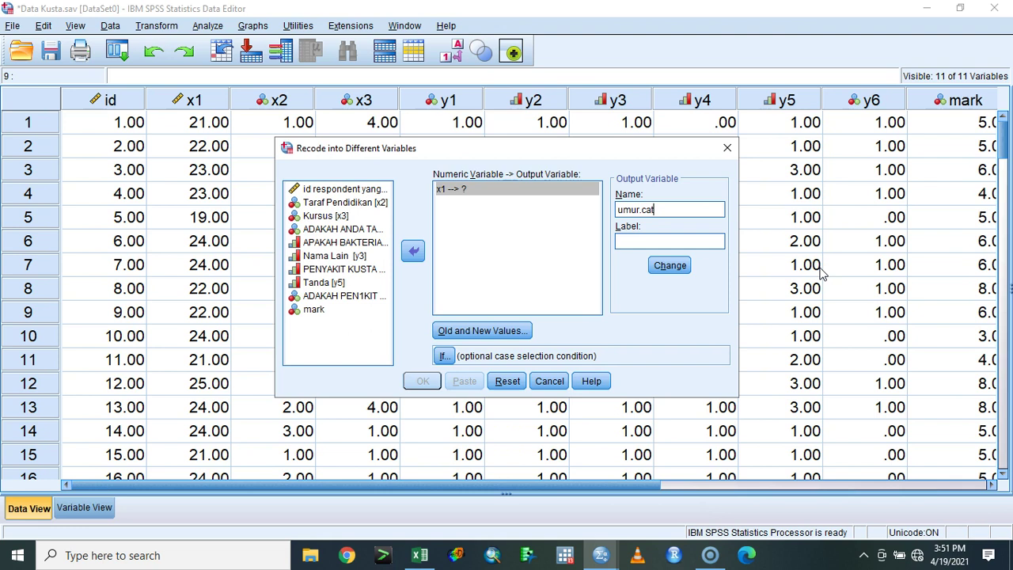
click(669, 267)
click(476, 329)
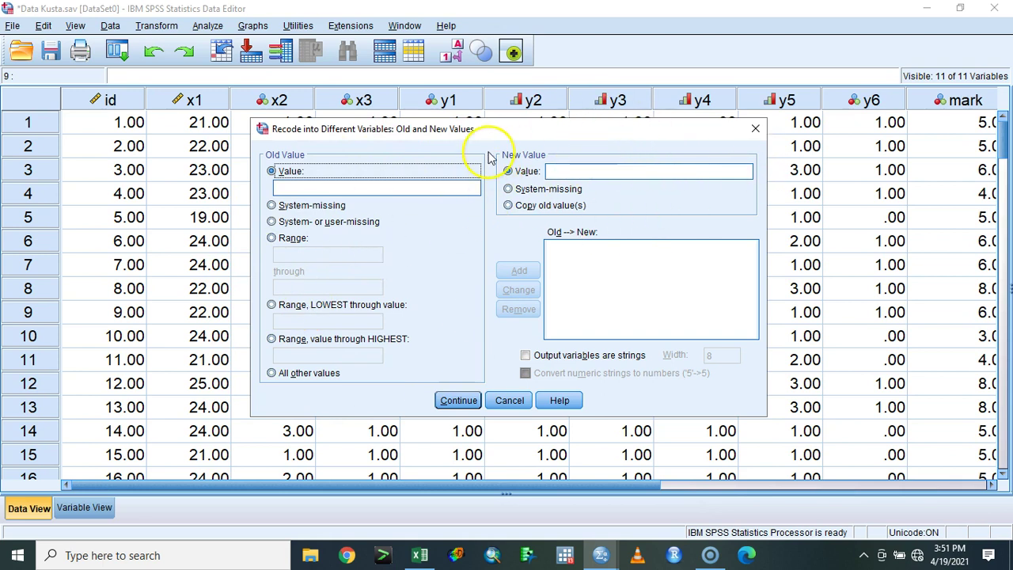
Add a recode rule that turns the range from lowest through 24 into new value 1.
click(377, 169)
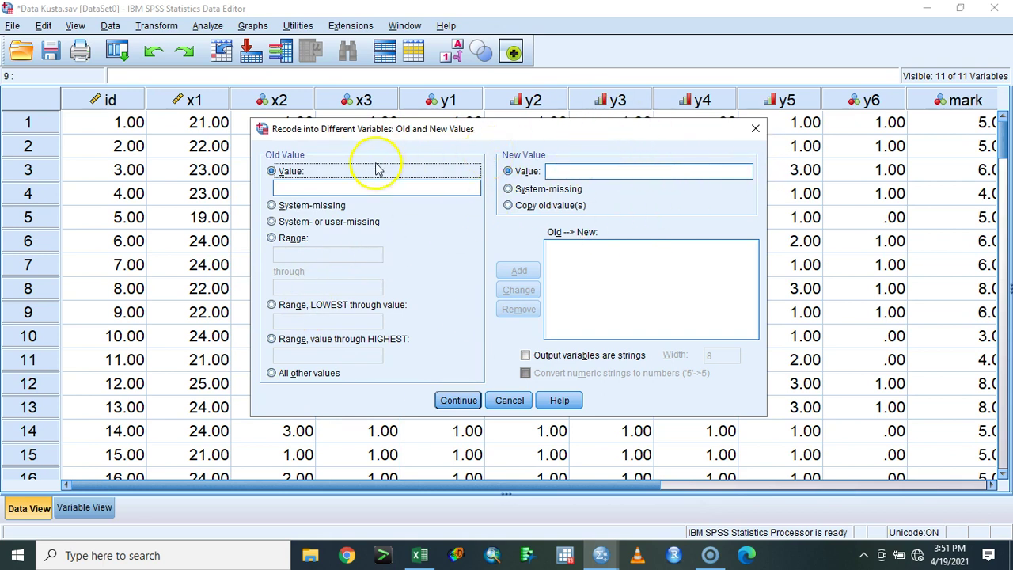
click(299, 307)
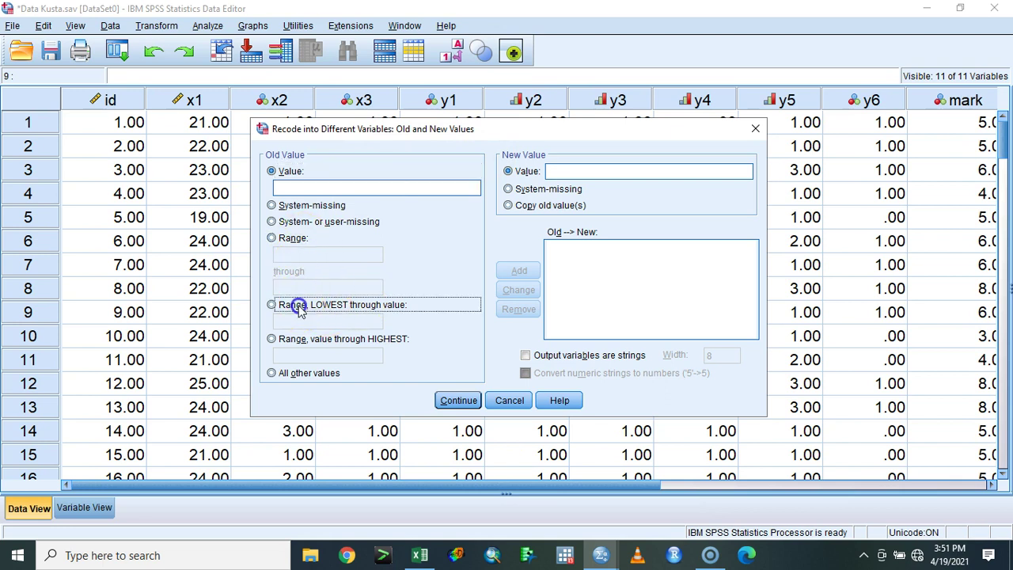
click(314, 323)
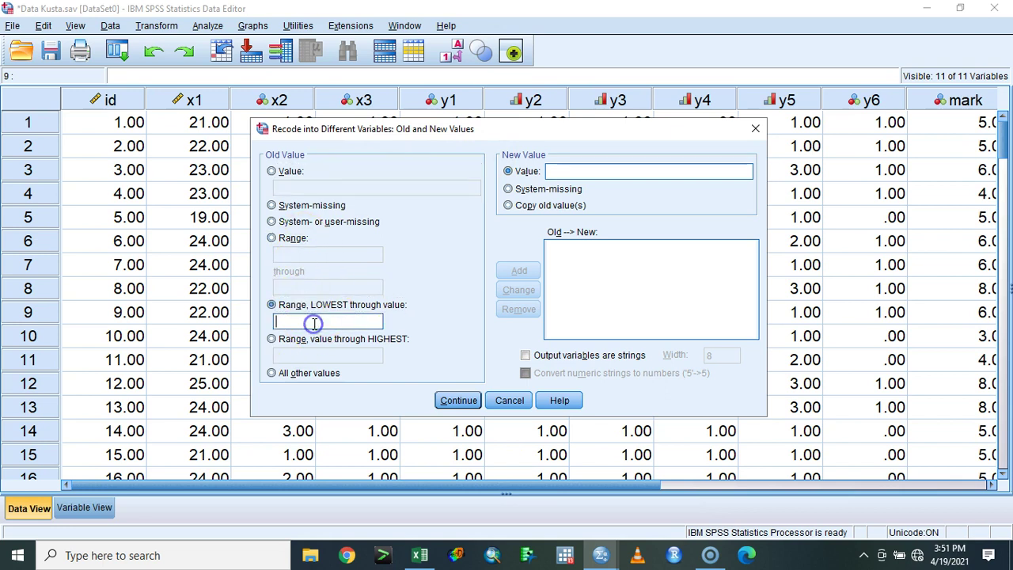
text(24)
click(605, 171)
text(1)
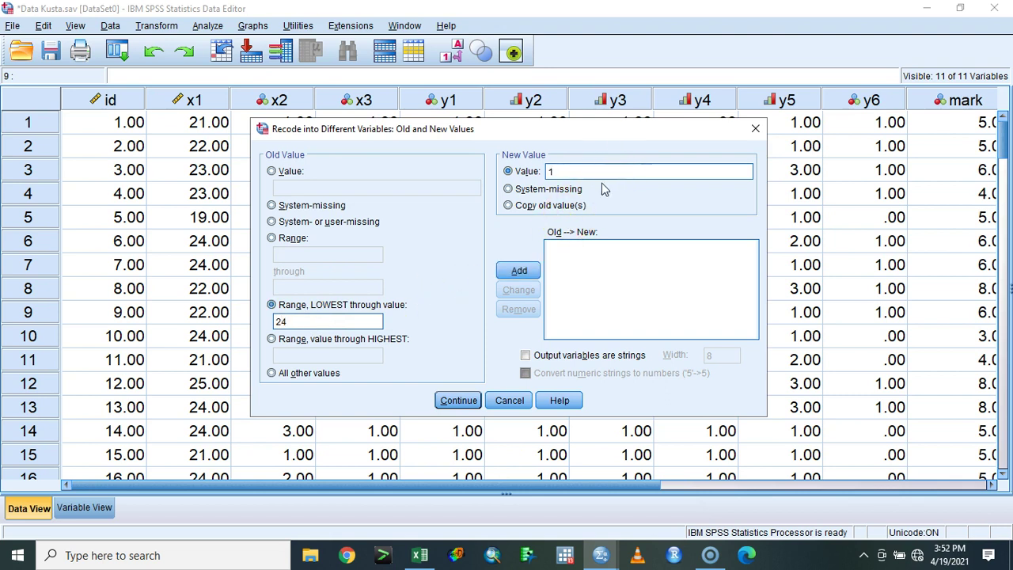
click(519, 271)
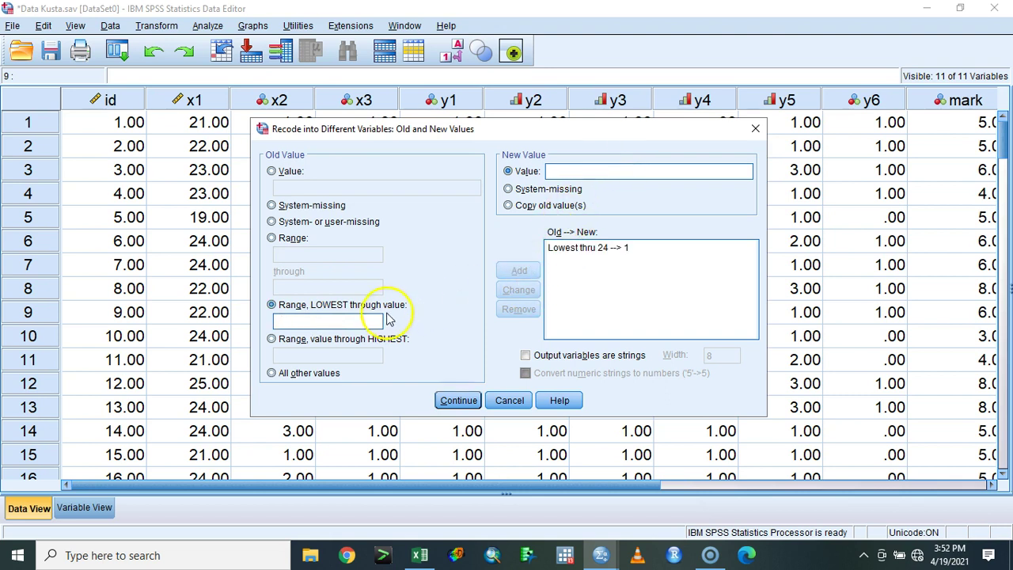
Add a recode rule that turns the range from 24 through highest into new value 2.
click(349, 338)
click(358, 354)
text(24)
click(562, 171)
text(2)
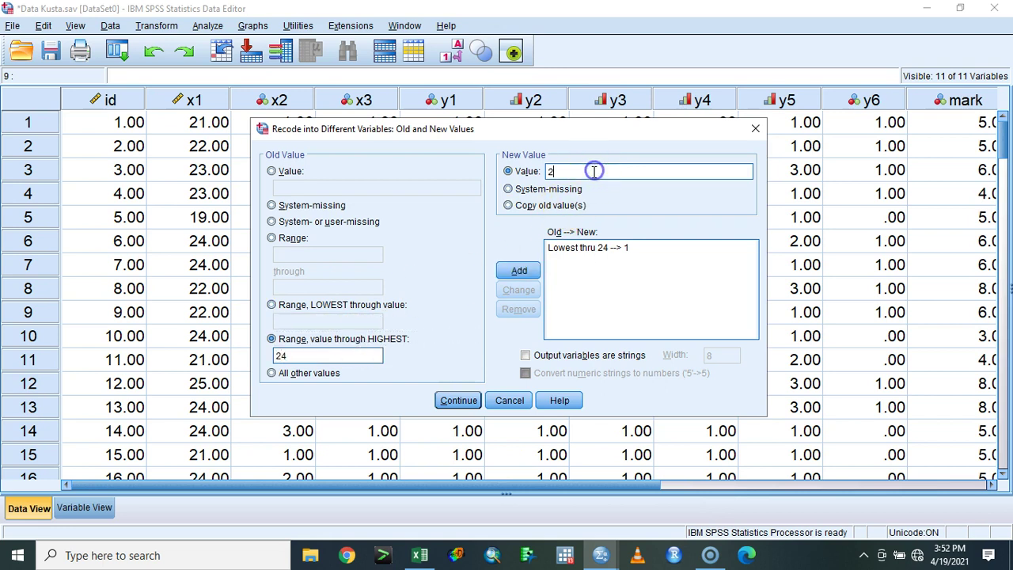
click(519, 270)
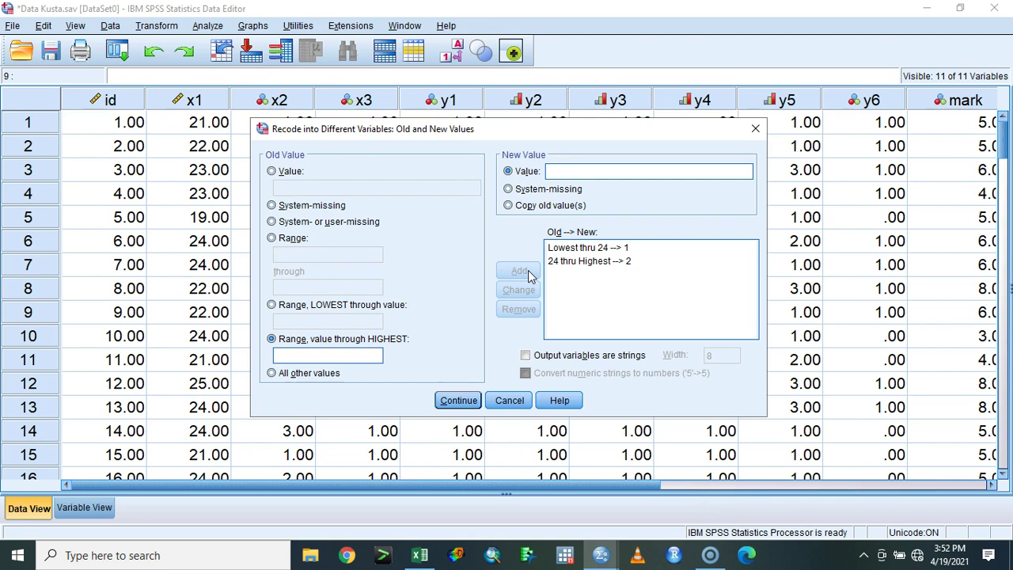
Replace the lowest-through-24 rule with one that recodes the range 19 through 24 into new value 1.
click(272, 238)
click(293, 251)
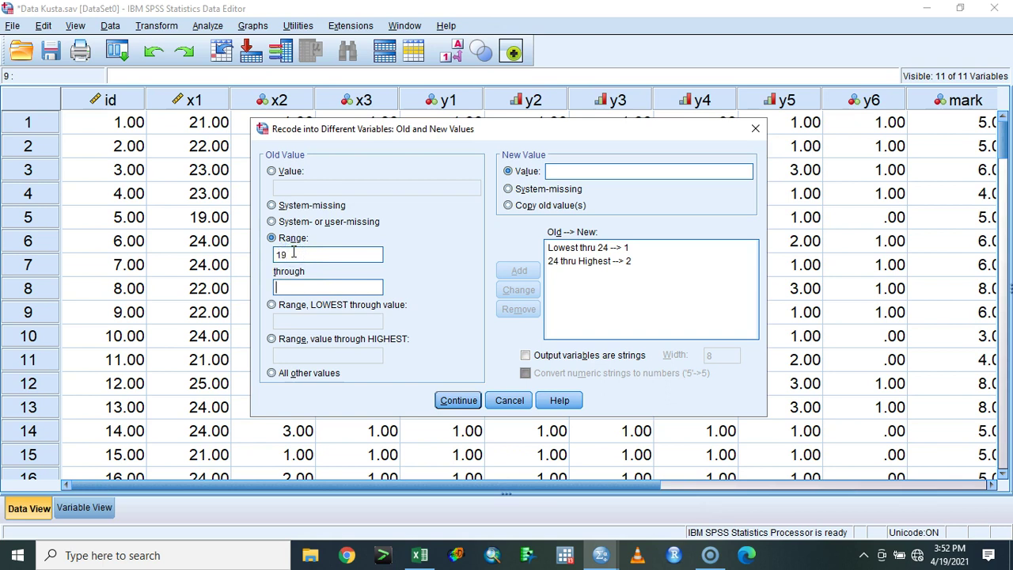
click(553, 172)
text(1)
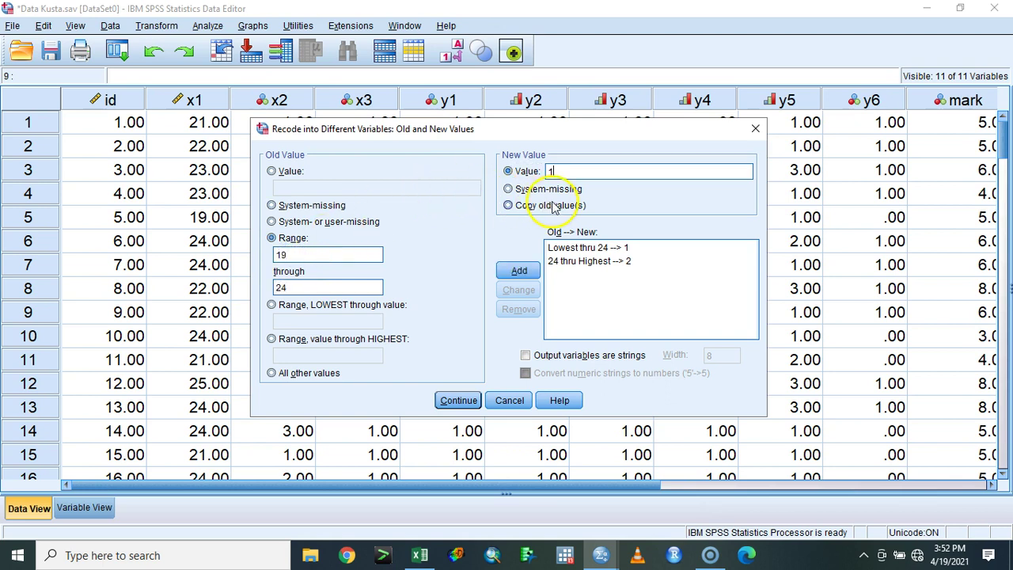
click(518, 269)
click(592, 250)
click(518, 309)
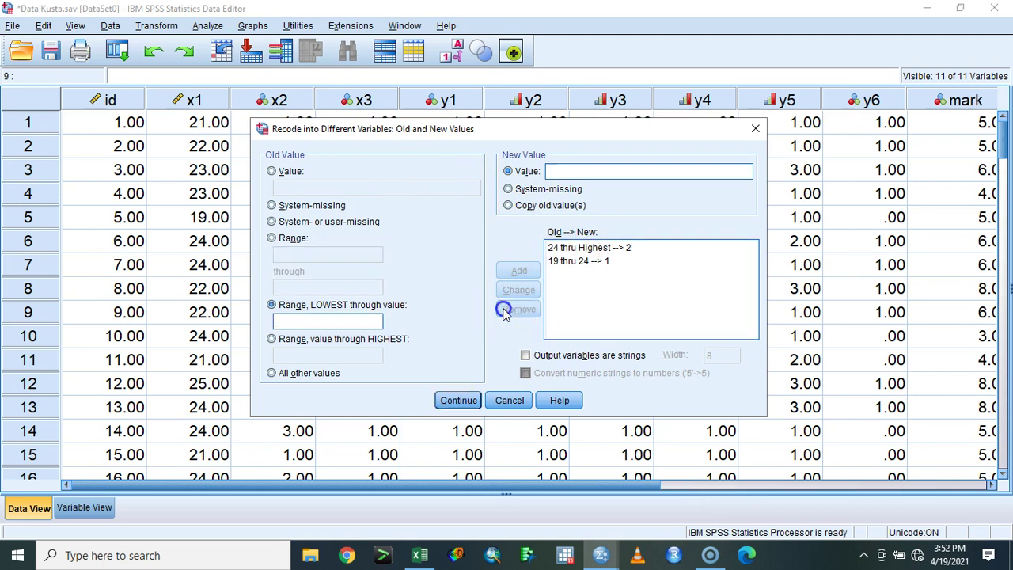
Replace the 24-through-highest rule with one that recodes the range 24.01 through 36 into new value 2.
click(603, 246)
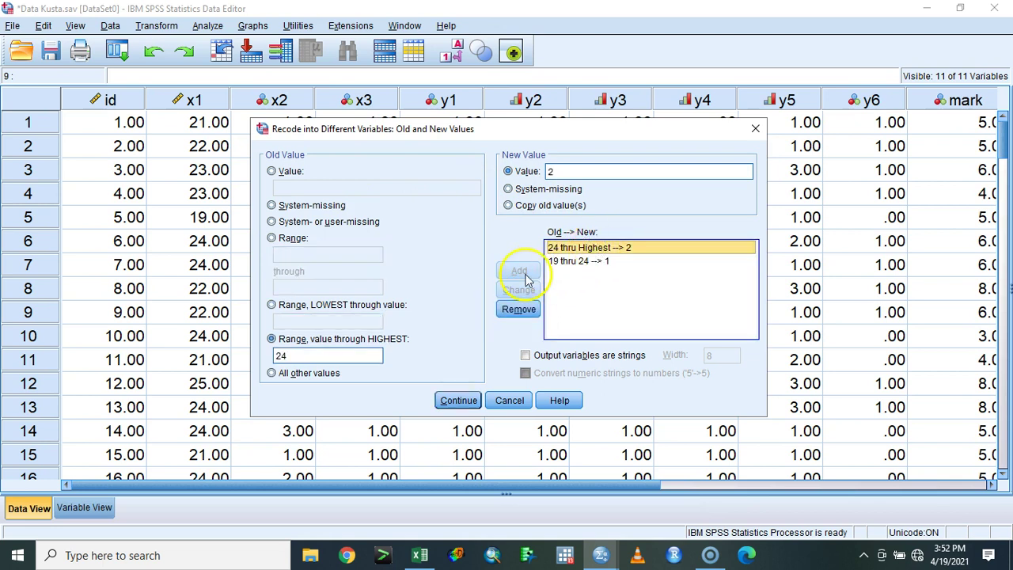
click(519, 308)
click(293, 238)
click(316, 253)
text(24)
click(330, 285)
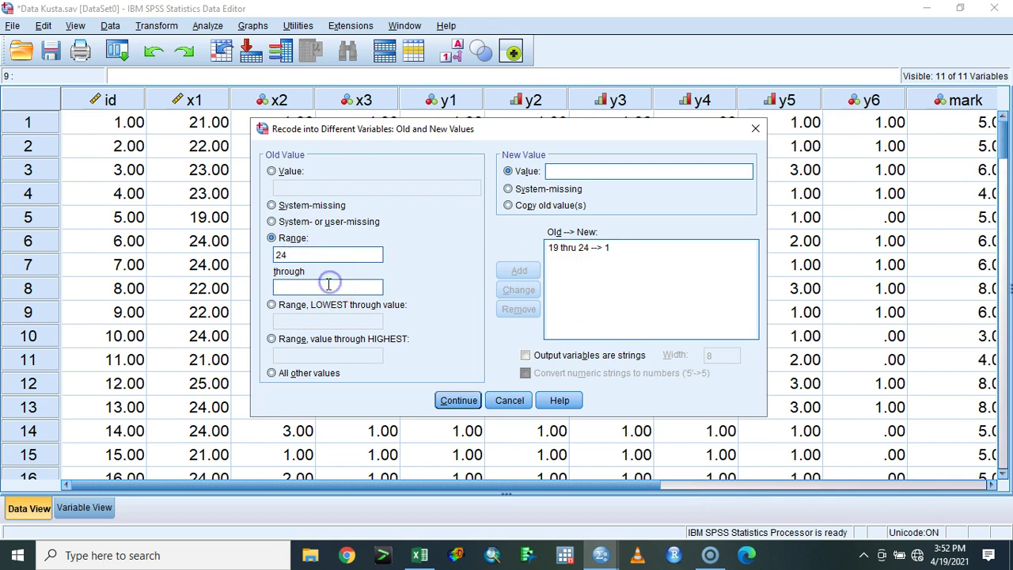
text(36)
double_click(336, 253)
click(359, 244)
double_click(355, 254)
click(354, 253)
text(.01)
click(592, 166)
text(2)
click(518, 271)
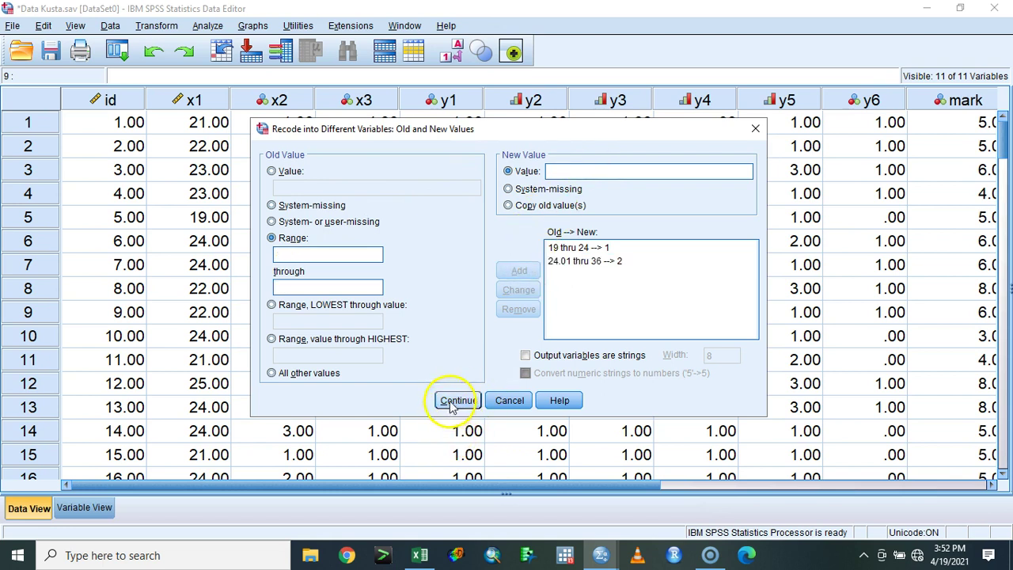
Run the recode of Umur and bring the umur.cat column into view in the data.
click(456, 401)
click(427, 381)
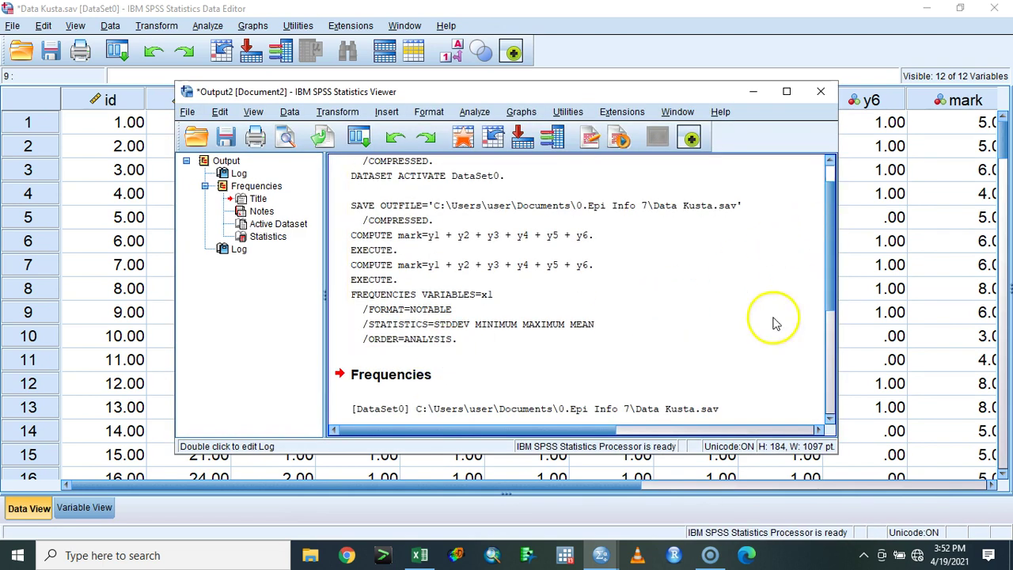
click(701, 483)
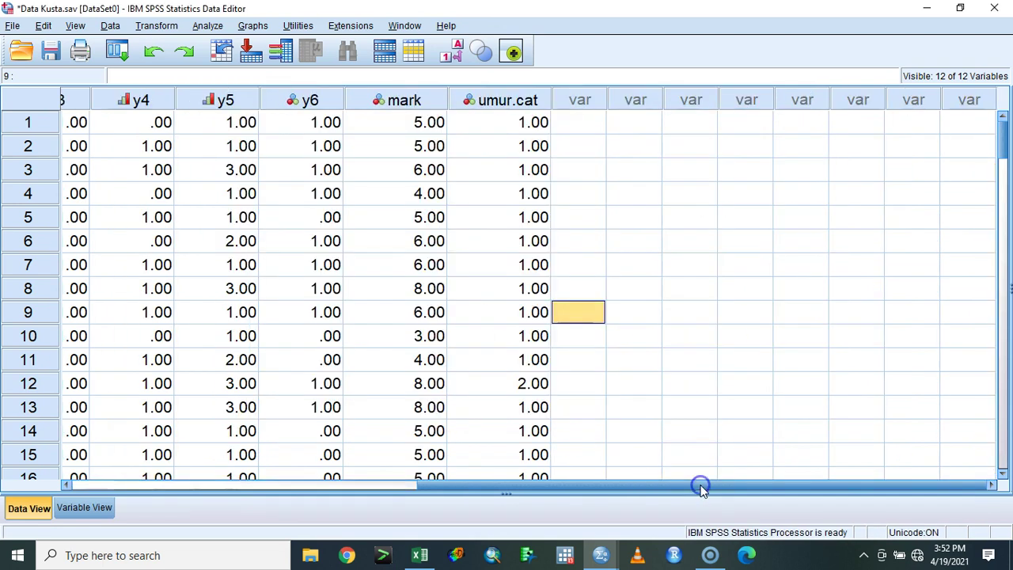
Open the value labels of umur.cat and label value 1 as "Bawah 24 Tahun".
double_click(514, 103)
click(593, 104)
click(600, 104)
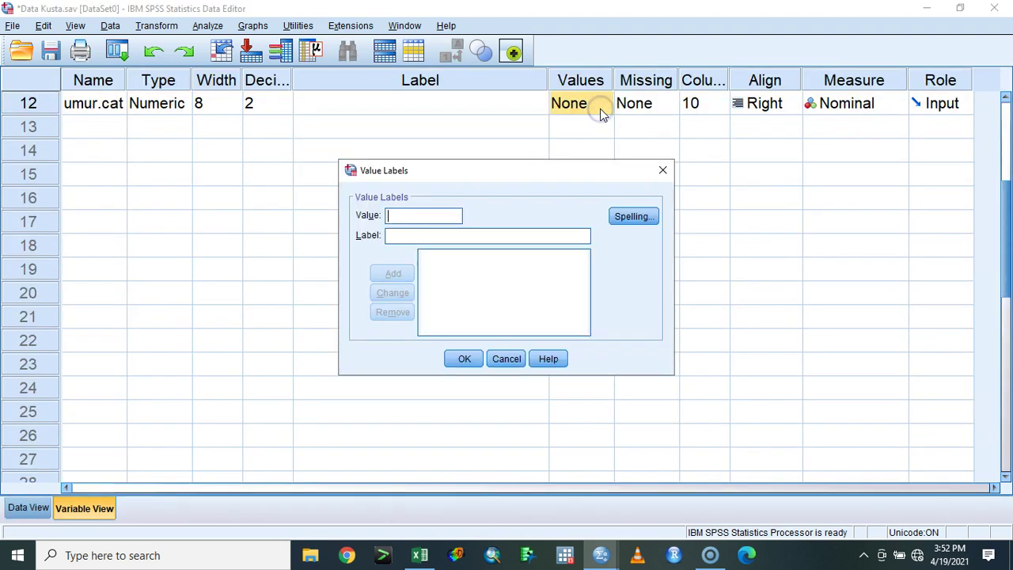
text(Bawah 24 Tahun)
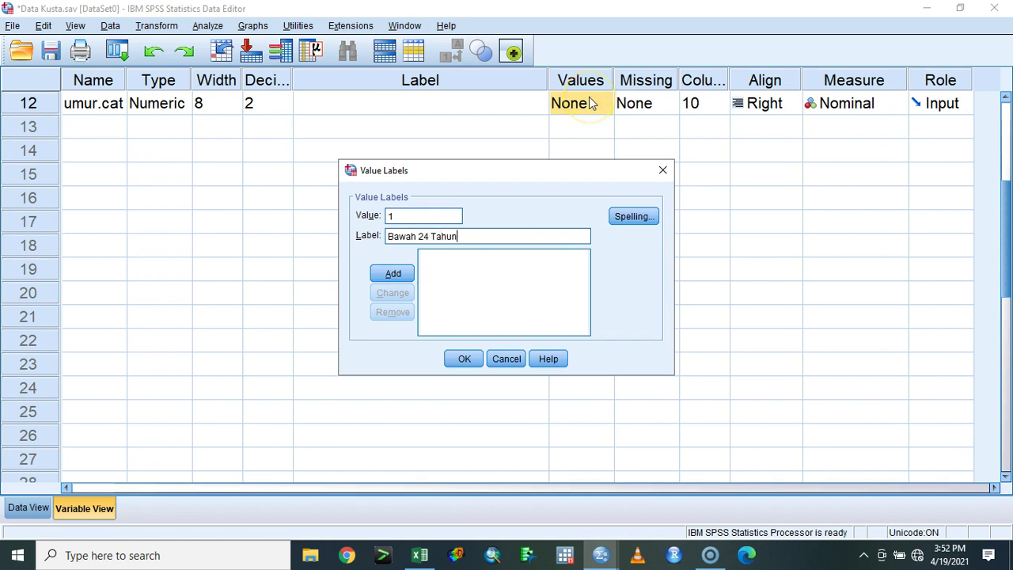
key(Return)
Label value 2 of umur.cat as "Atas 24 Tahun" and show value labels in the data.
text(2)
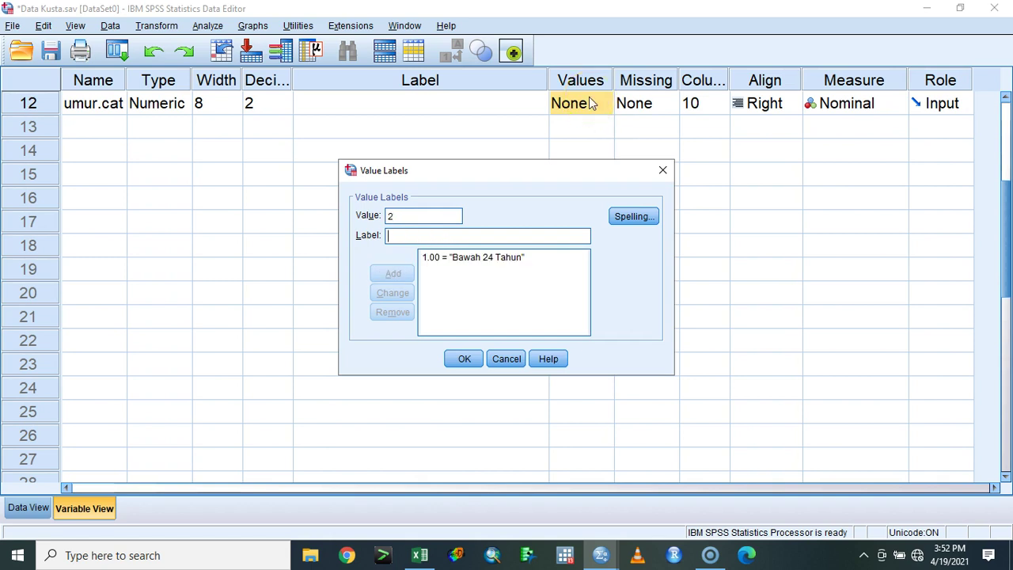
key(Tab)
text(Ata)
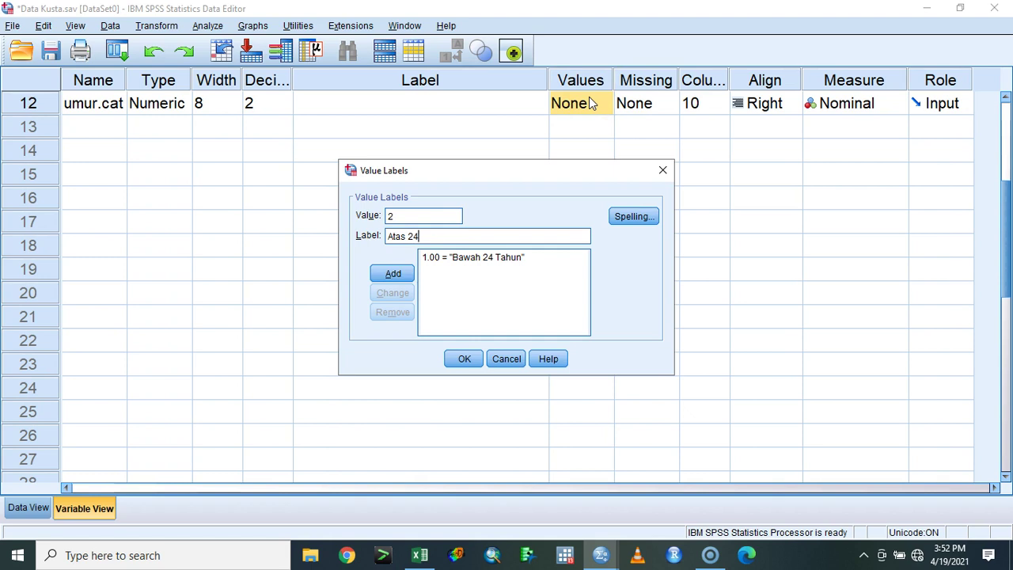
text(s 24 Tahun)
key(Return)
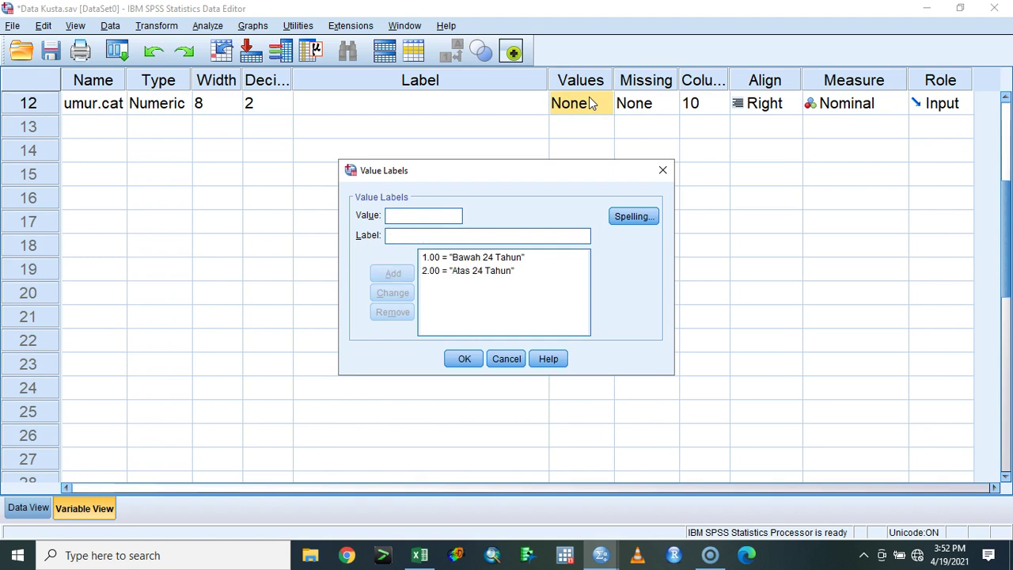
click(462, 358)
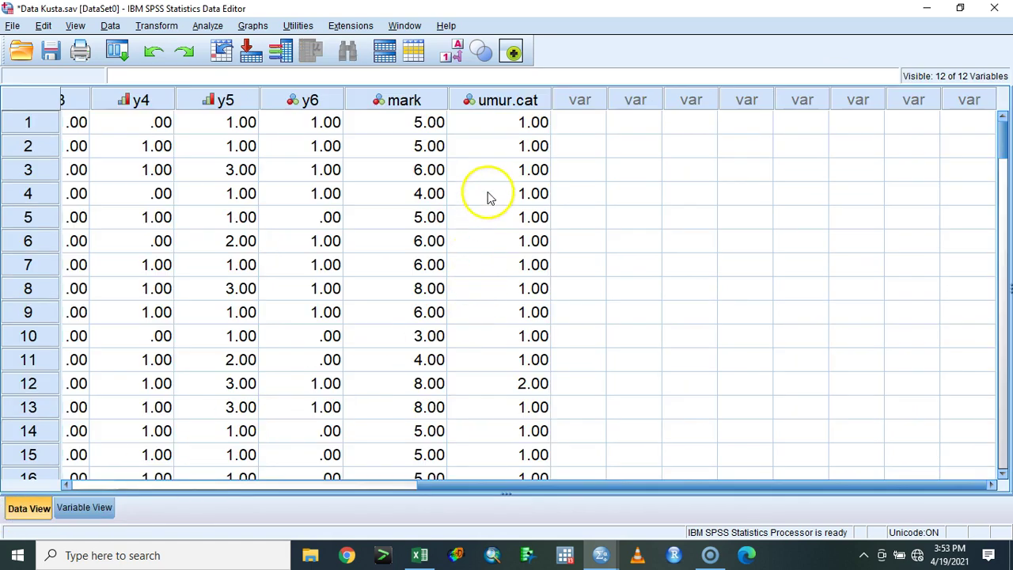
click(450, 53)
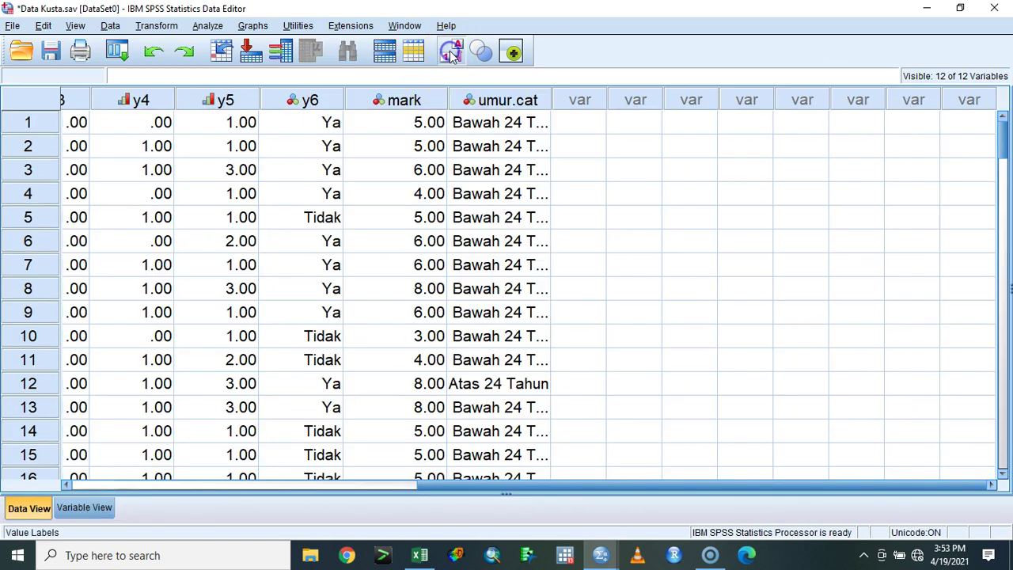
Run Frequencies statistics on mark instead of Umur, without frequency tables.
click(404, 100)
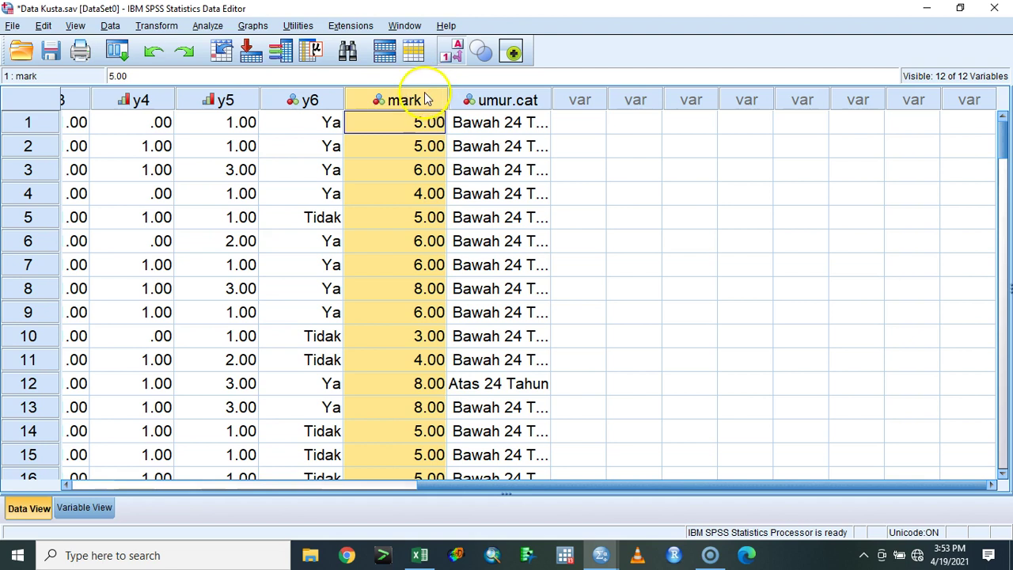
scroll(468, 221, down, 3)
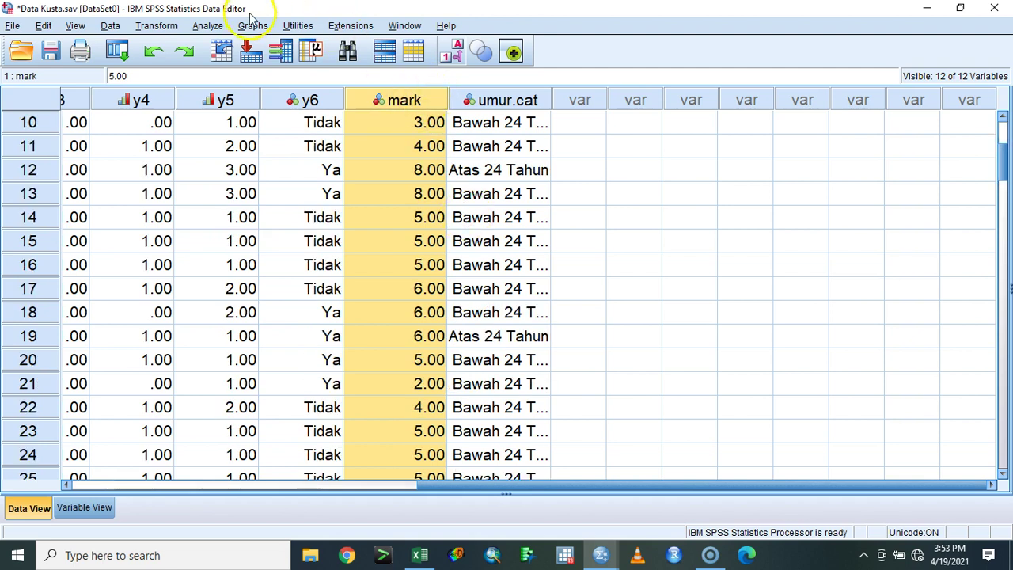
click(210, 28)
mouse_move(237, 62)
click(428, 63)
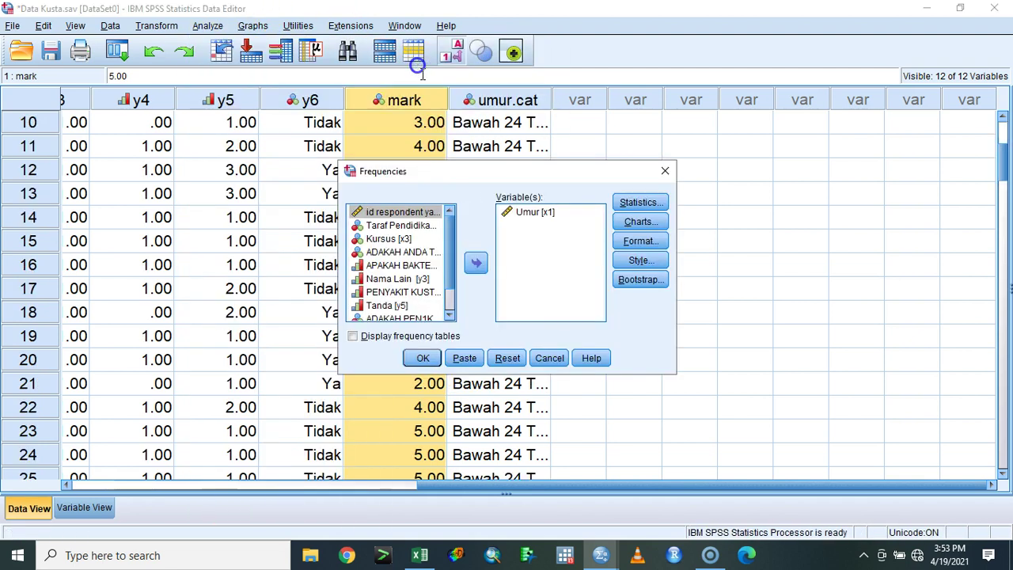
click(519, 213)
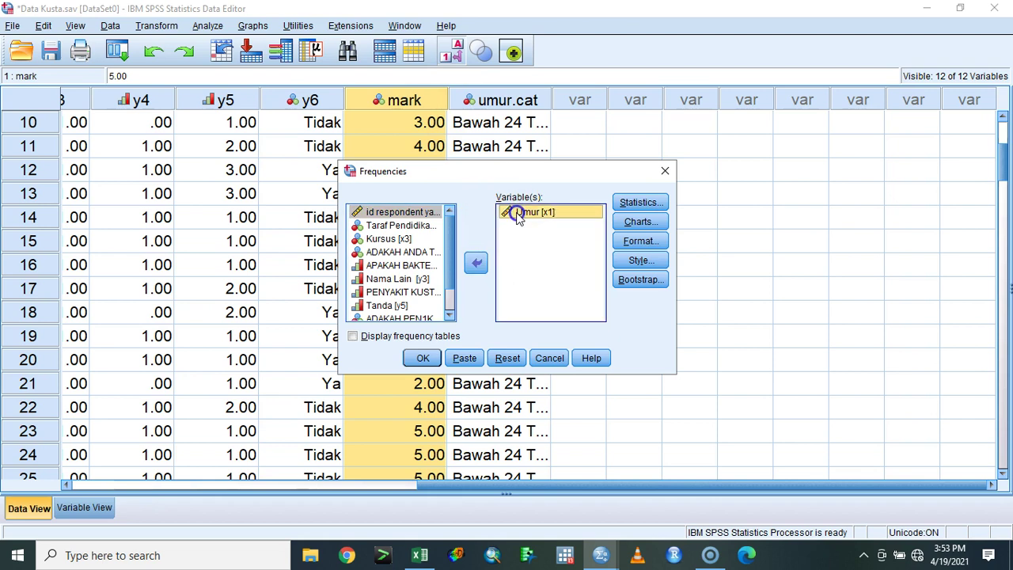
click(475, 263)
scroll(419, 301, down, 1)
click(376, 301)
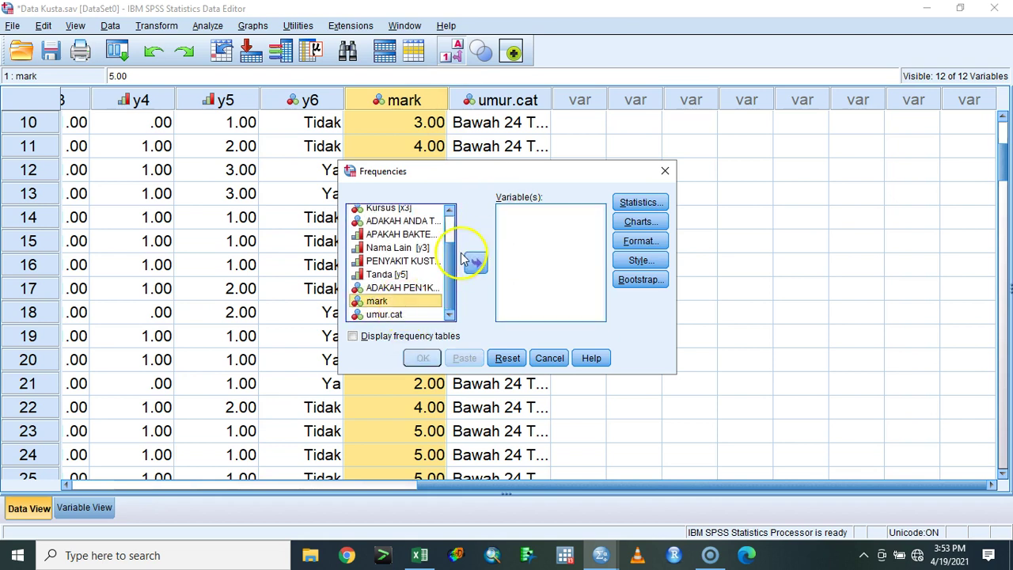
click(475, 263)
click(422, 358)
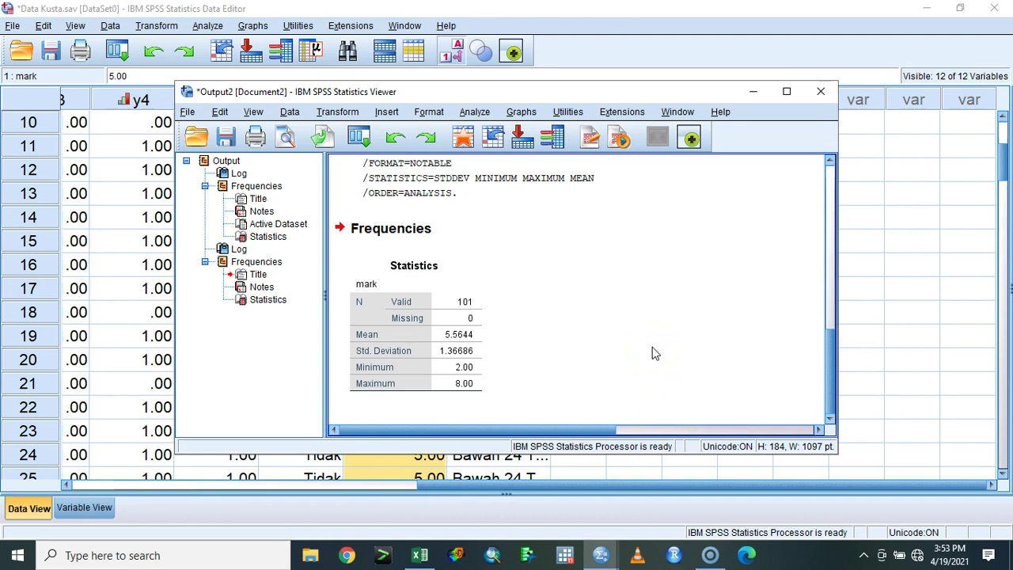
Paste the umur.cat recode as syntax and open the Data Kusta.sps syntax file to check it.
click(916, 263)
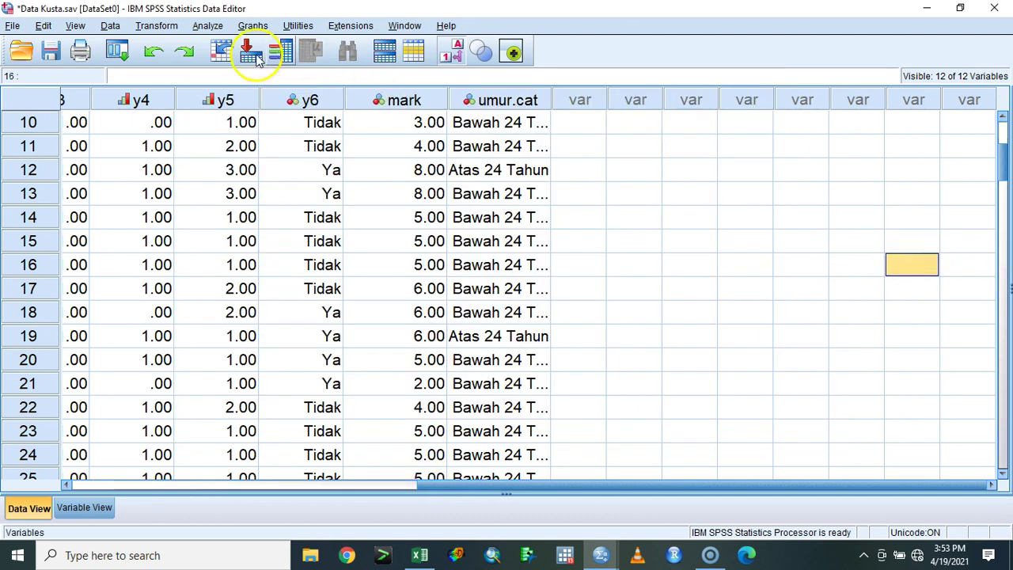
click(156, 25)
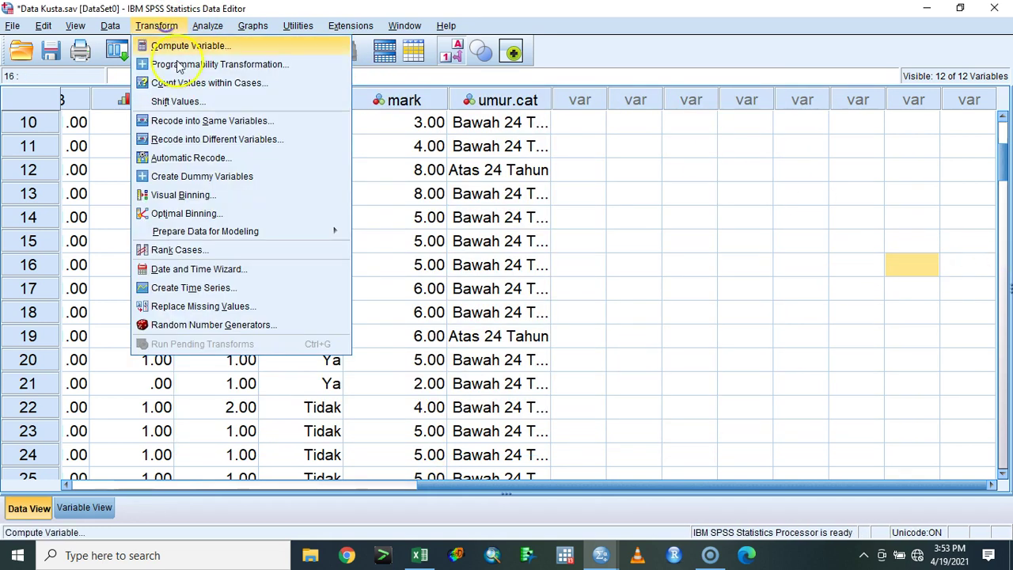
click(204, 144)
click(465, 382)
mouse_move(605, 558)
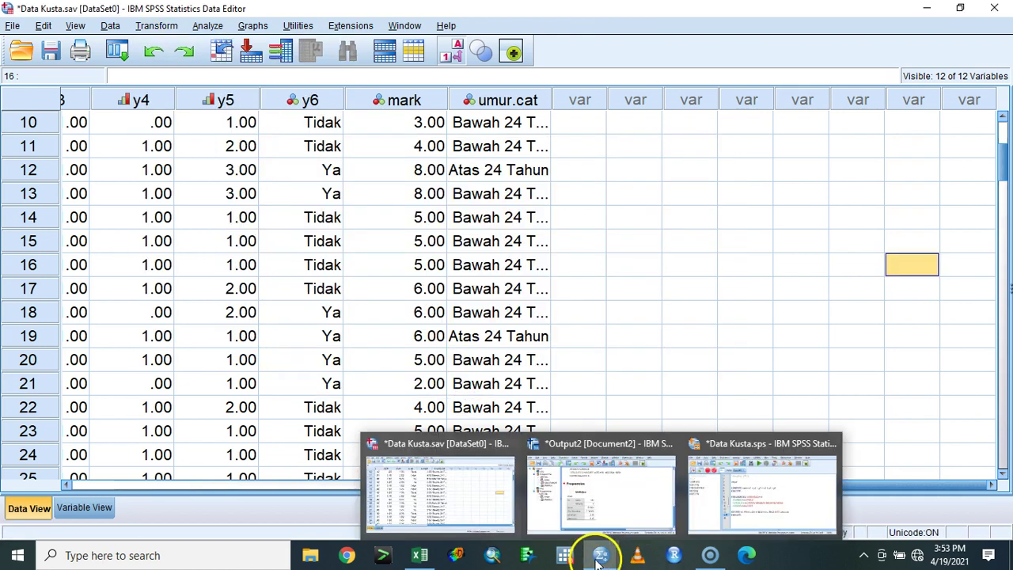
click(743, 526)
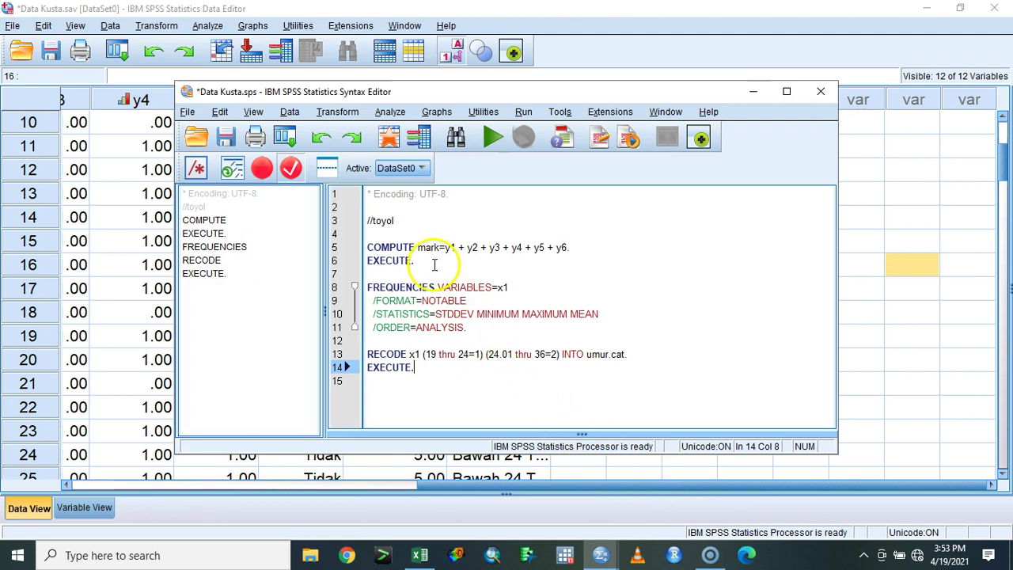
Reset the different-variable recode, set it to recode mark into mark.cat, and open its old and new value definitions.
click(156, 26)
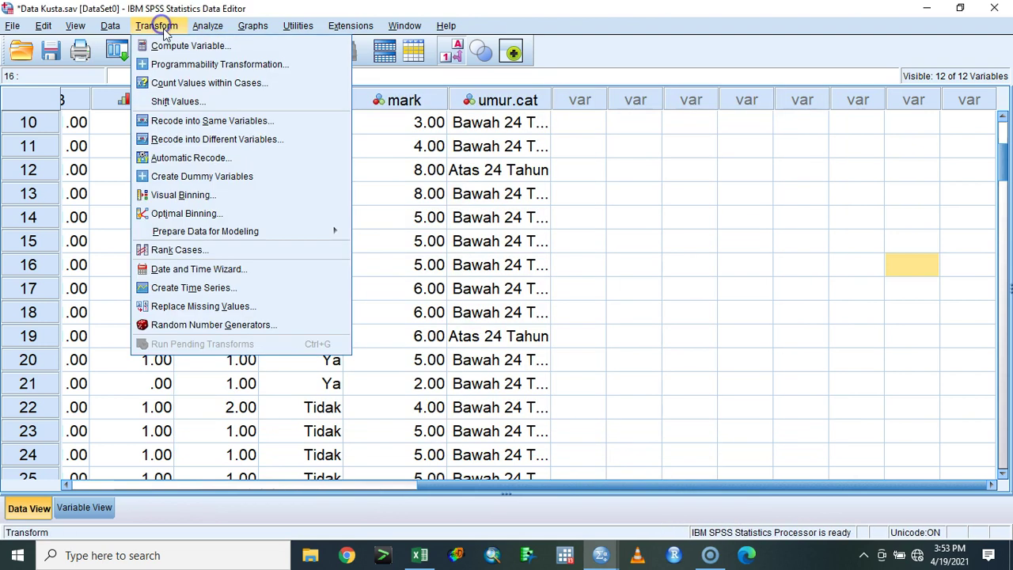
click(208, 139)
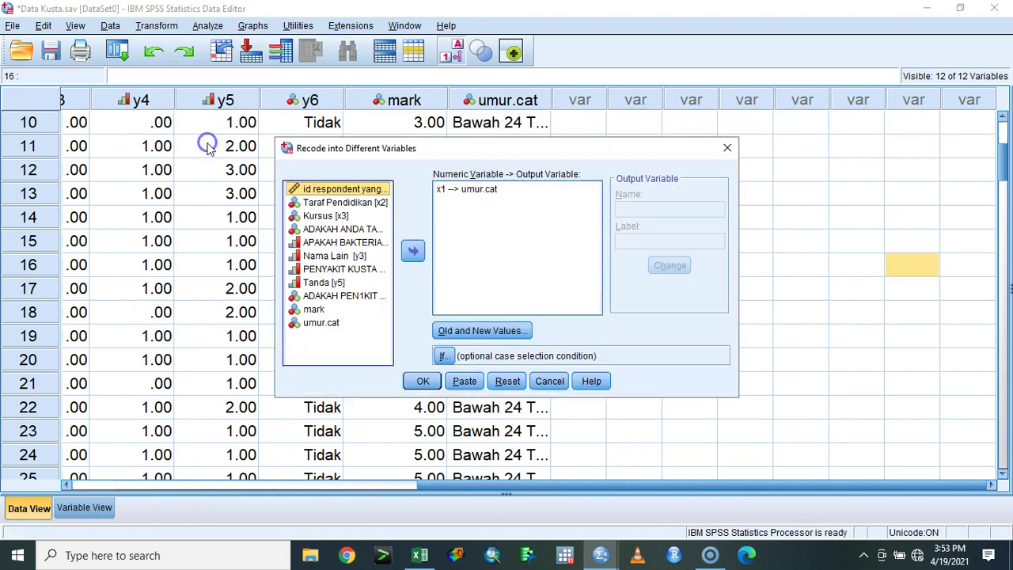
click(506, 381)
click(316, 322)
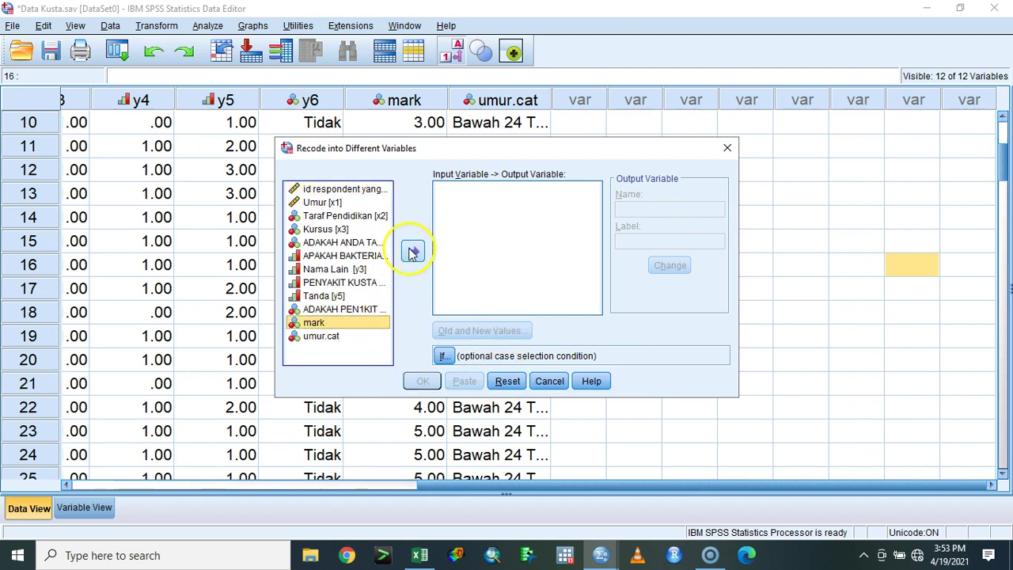
click(412, 251)
click(637, 209)
text(mark.cat)
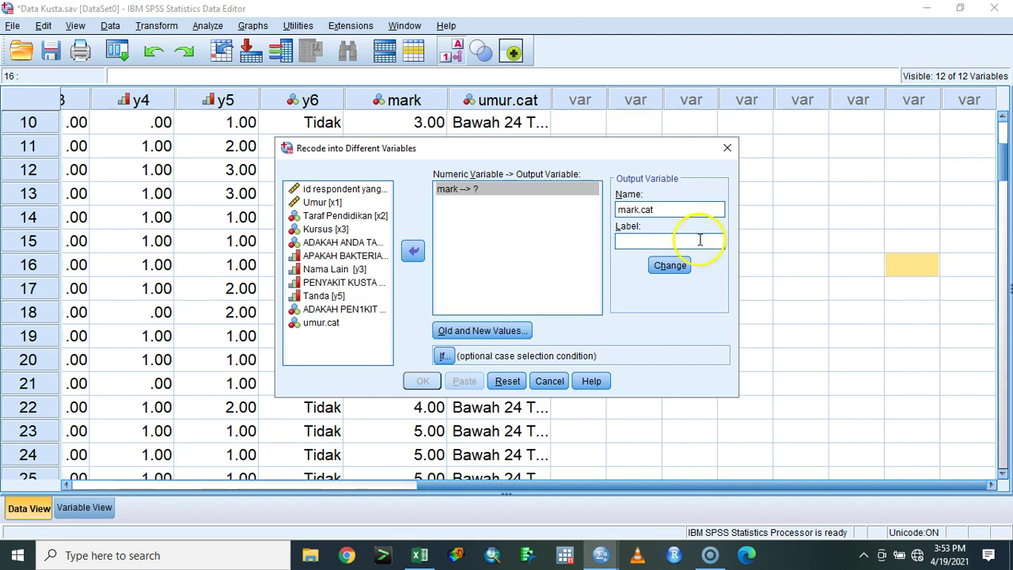
click(670, 265)
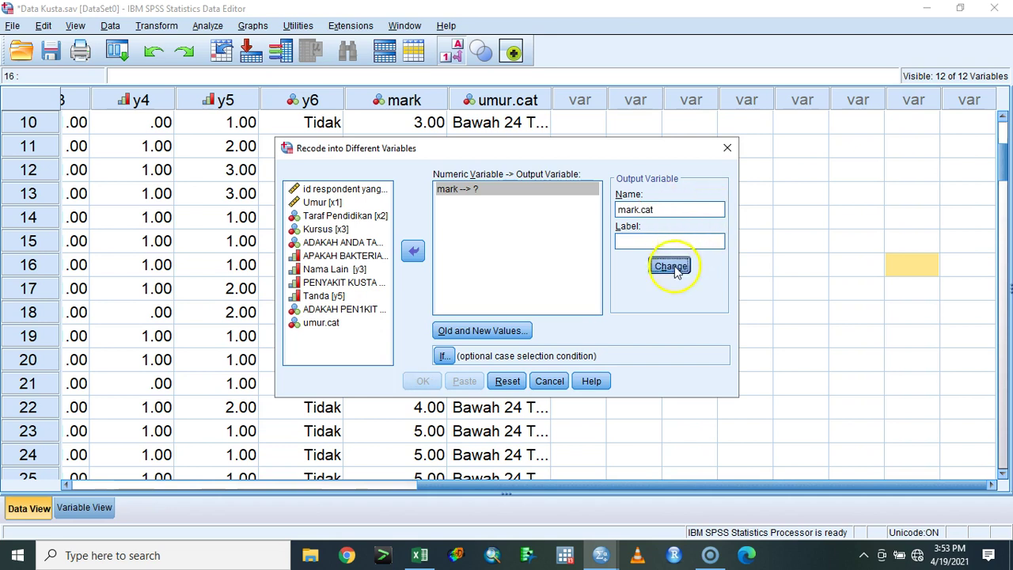
click(481, 329)
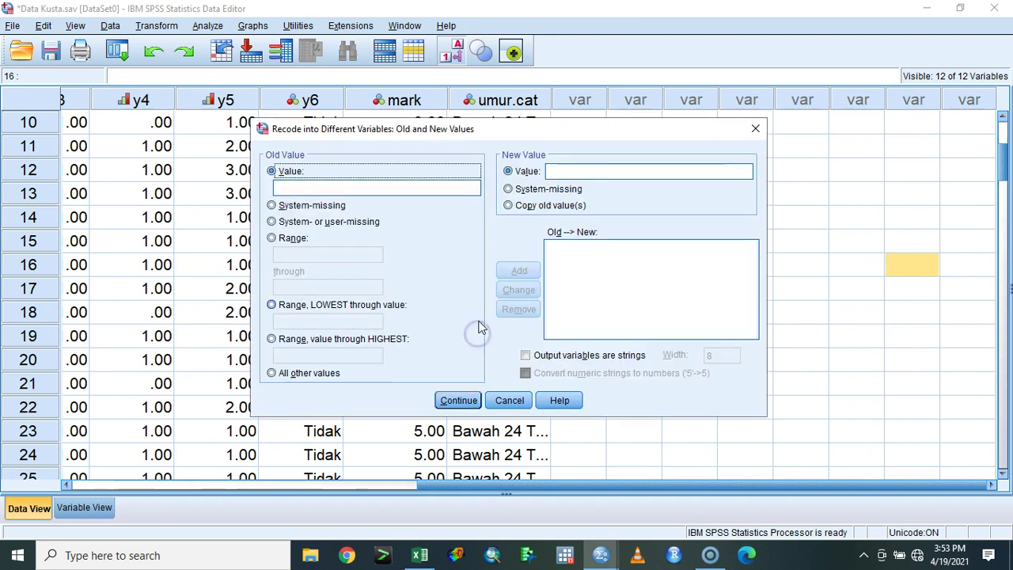
Add a recode rule that turns the range from lowest through 5 into new value 0.
click(273, 238)
click(321, 308)
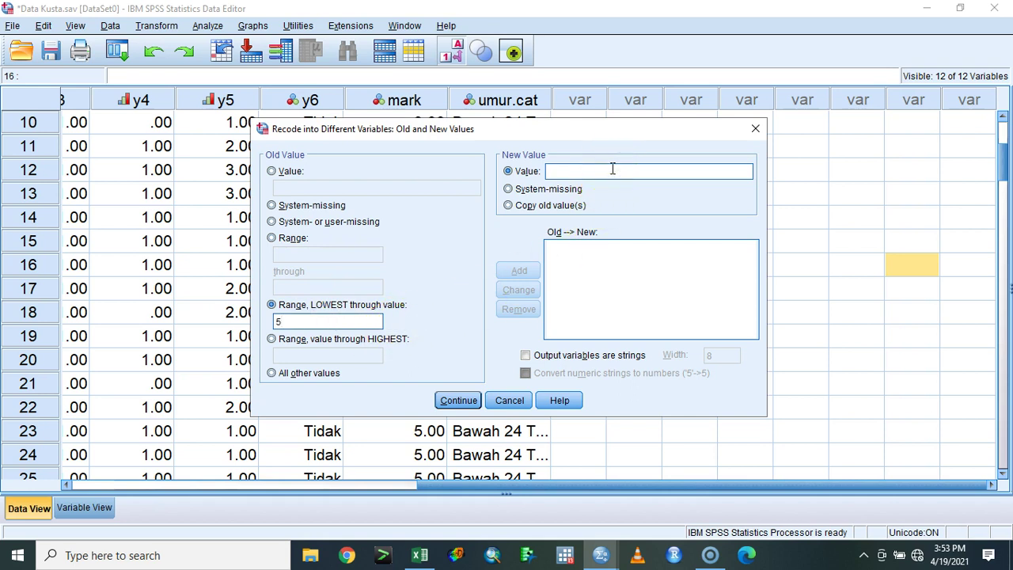
text(0)
click(501, 273)
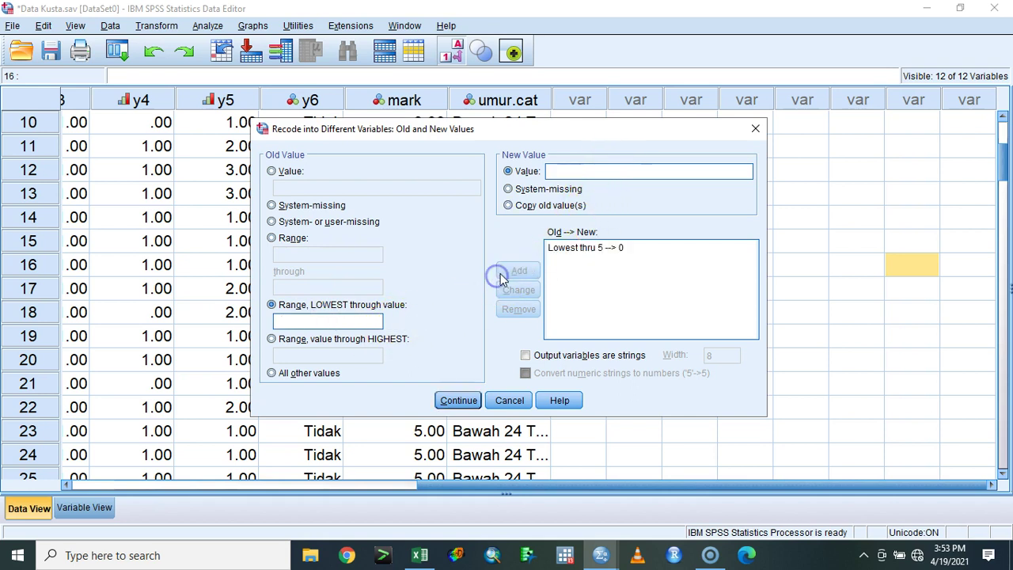
Add a rule recoding 5.01 through highest into new value 1 and run the mark.cat recode.
click(346, 339)
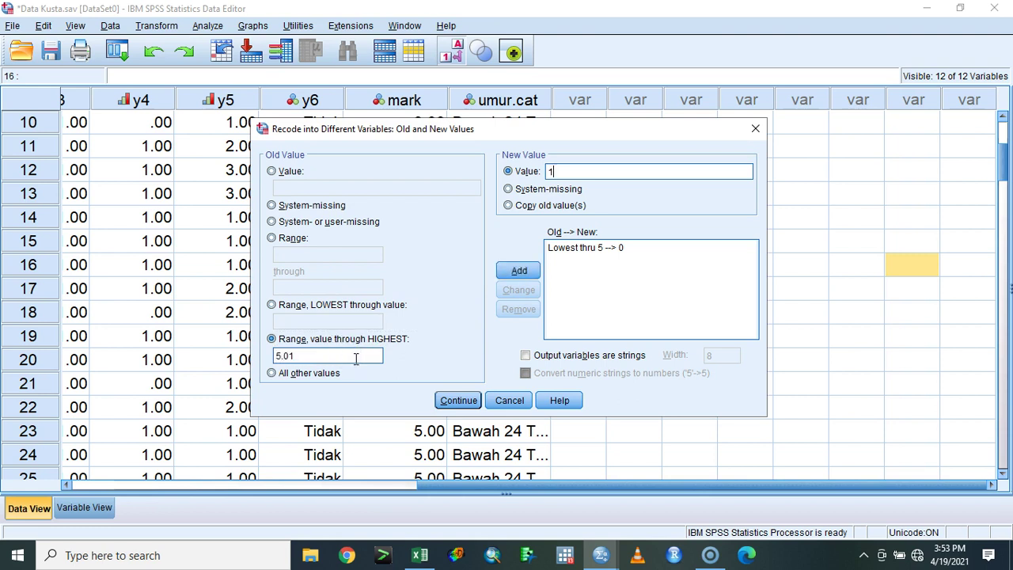
click(519, 270)
click(458, 400)
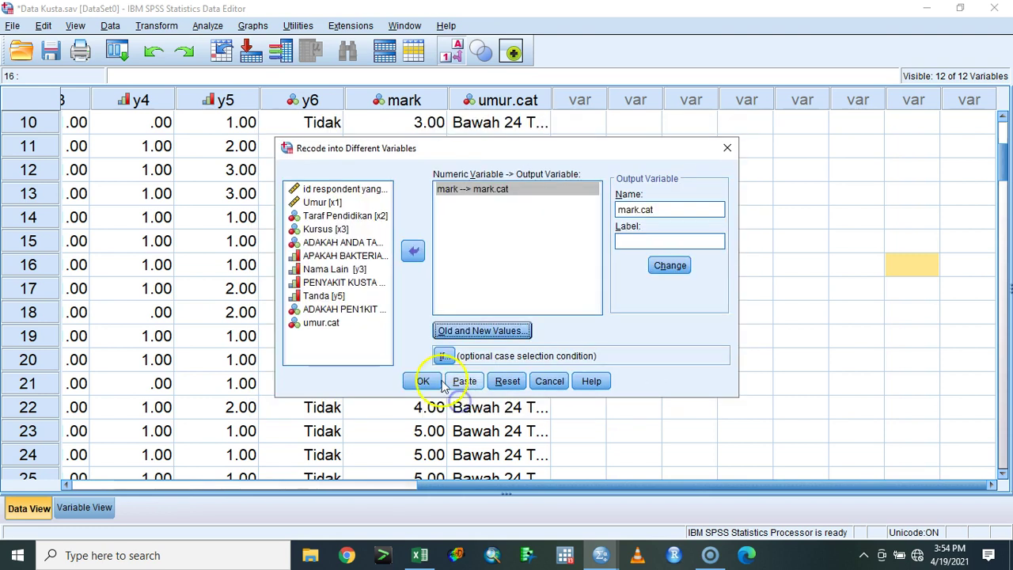
click(428, 384)
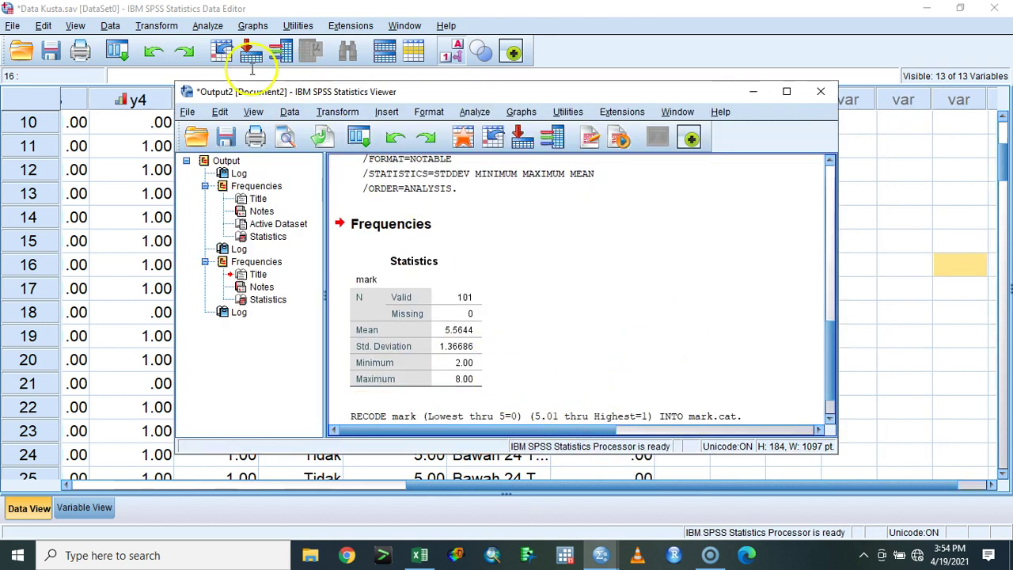
Reopen the recode of mark into mark.cat and paste its command as syntax.
click(213, 27)
click(155, 26)
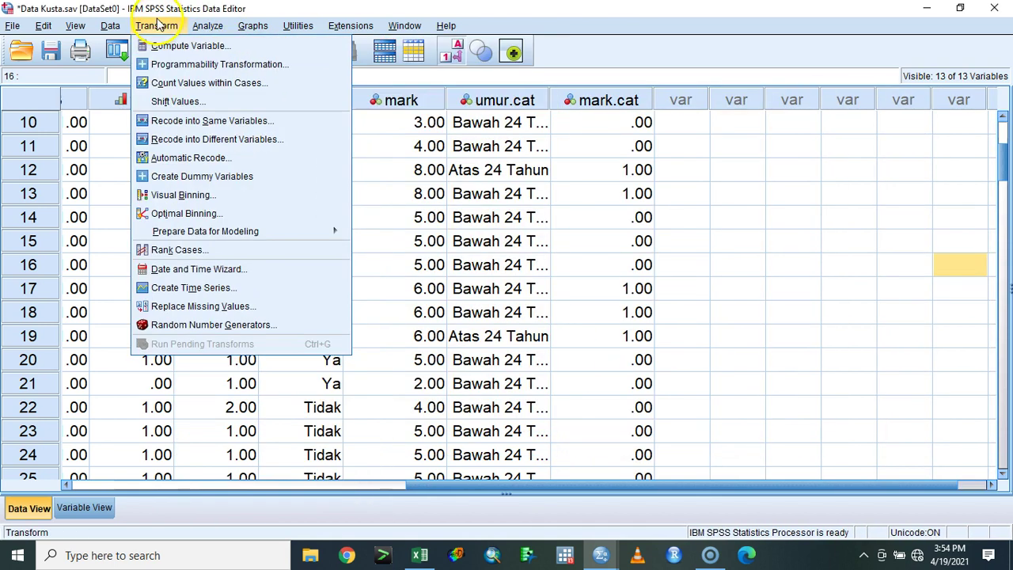
click(213, 139)
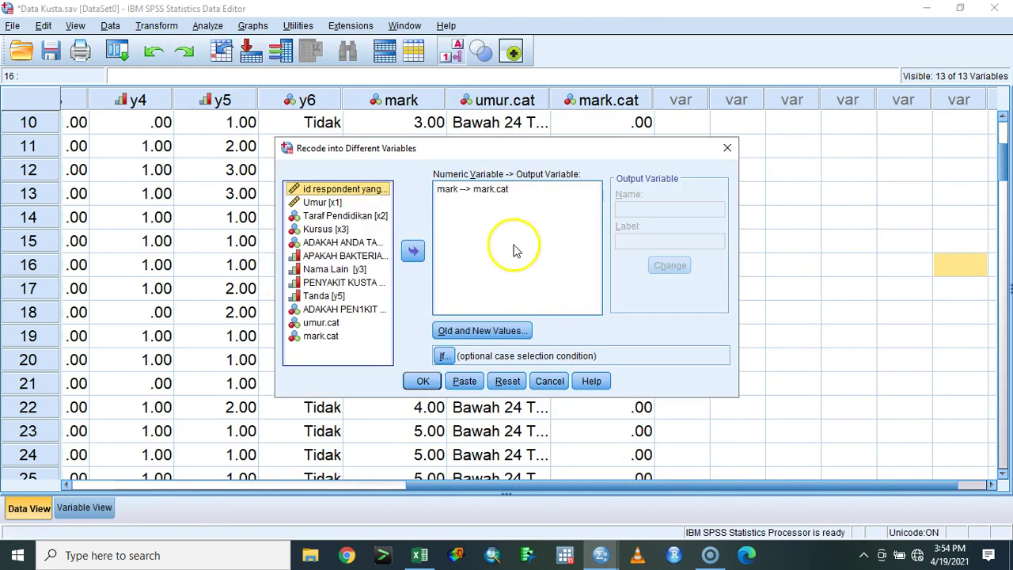
click(458, 383)
Define value labels for mark.cat, with 1 as "Bijak" and 0 as "Hurm".
double_click(608, 100)
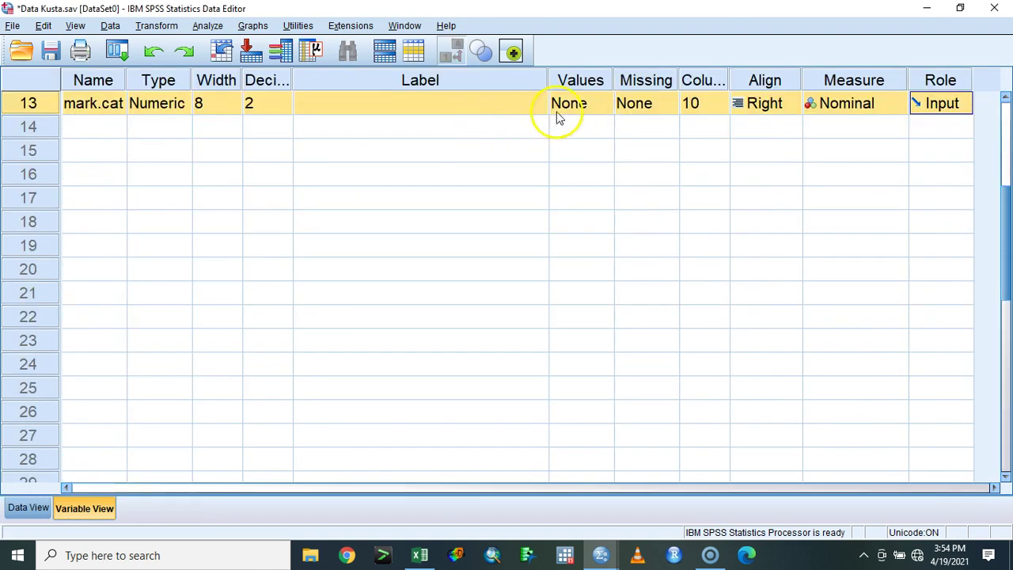
click(603, 110)
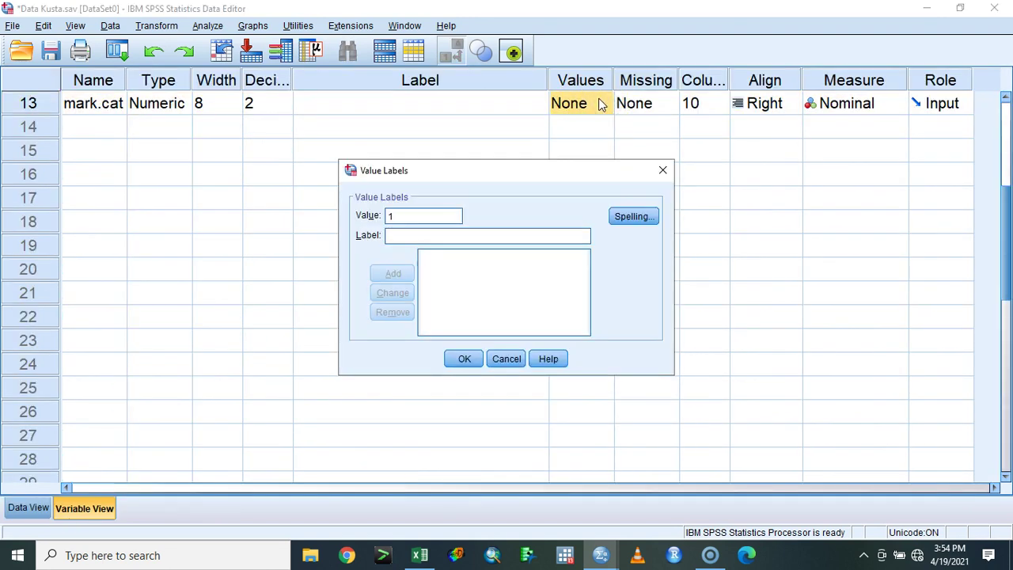
text(Bijak)
key(Return)
text(Hurm)
key(Return)
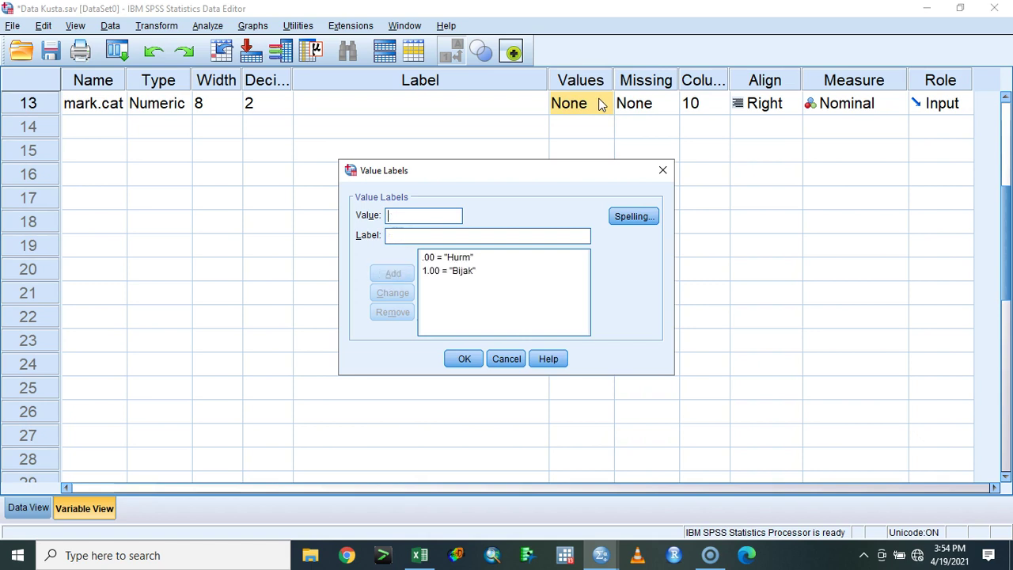
click(467, 360)
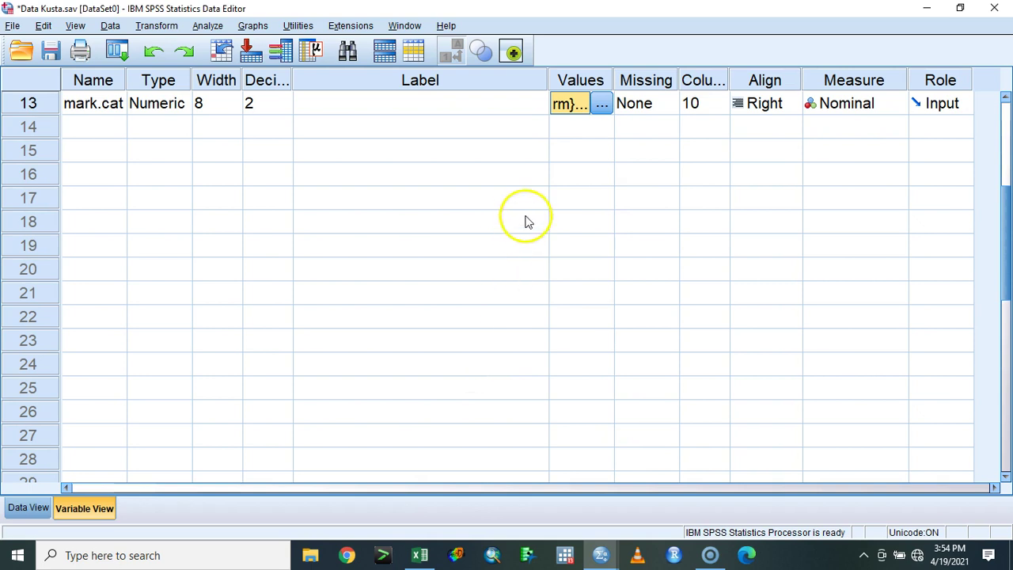
Save the data file and move the mark.cat column between mark and umur.cat in the data view.
click(50, 51)
click(11, 502)
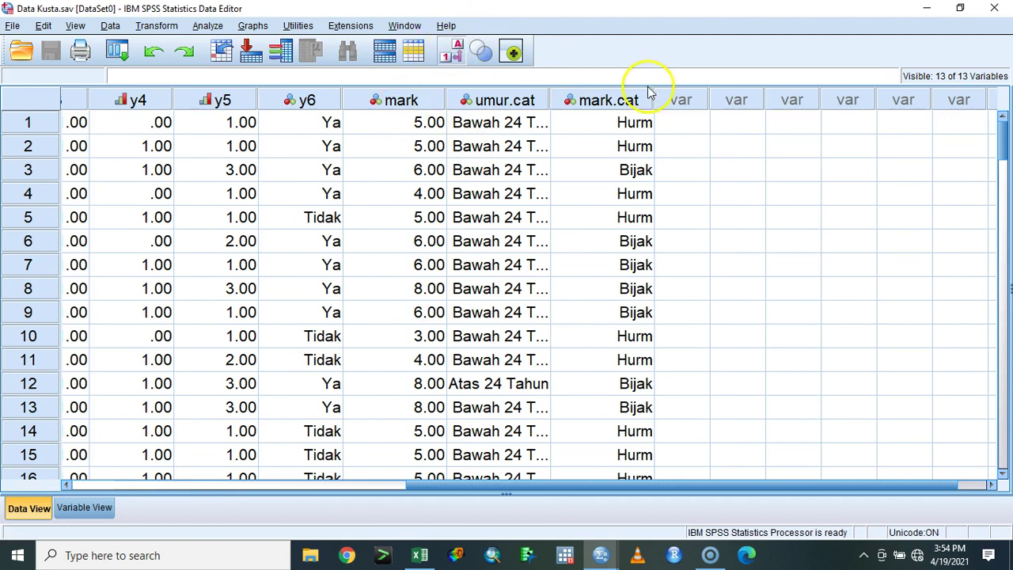
drag(653, 98, 451, 99)
click(594, 107)
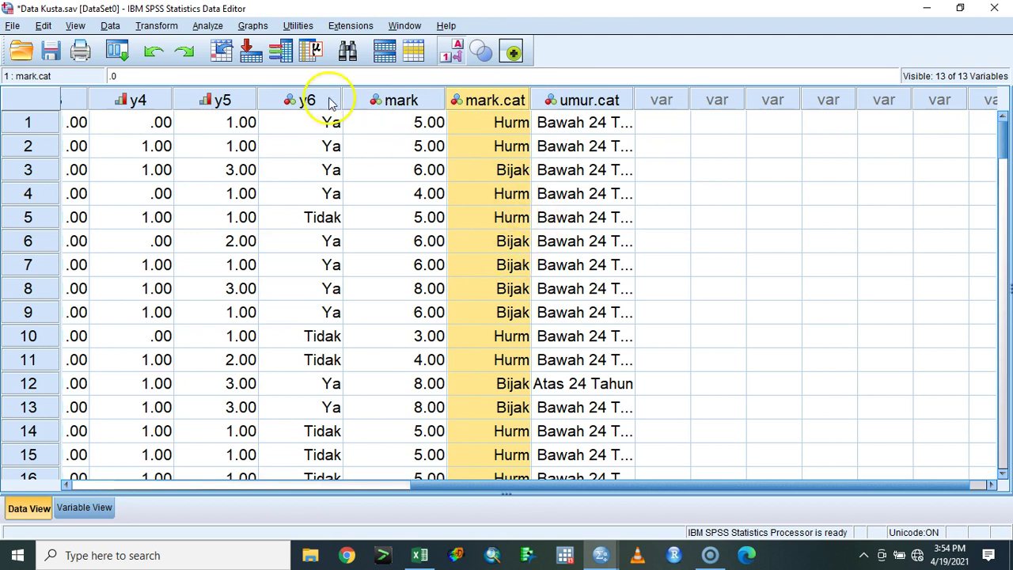
Reset the Frequencies analysis and add Taraf Pendidikan, Kursus, and the y1, y4 and y5 questions as its variables.
drag(468, 483, 198, 484)
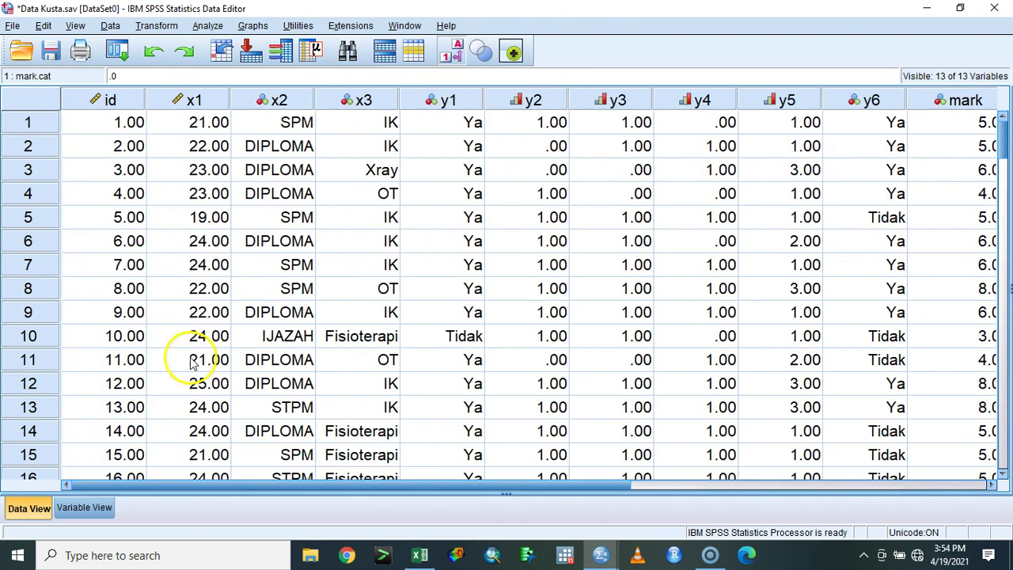
click(207, 26)
mouse_move(348, 62)
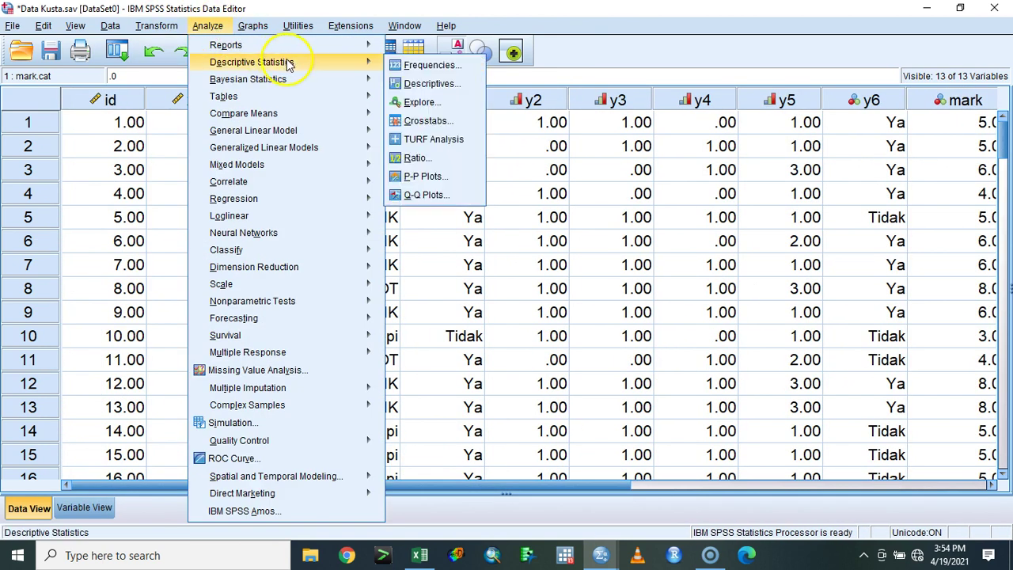
click(451, 66)
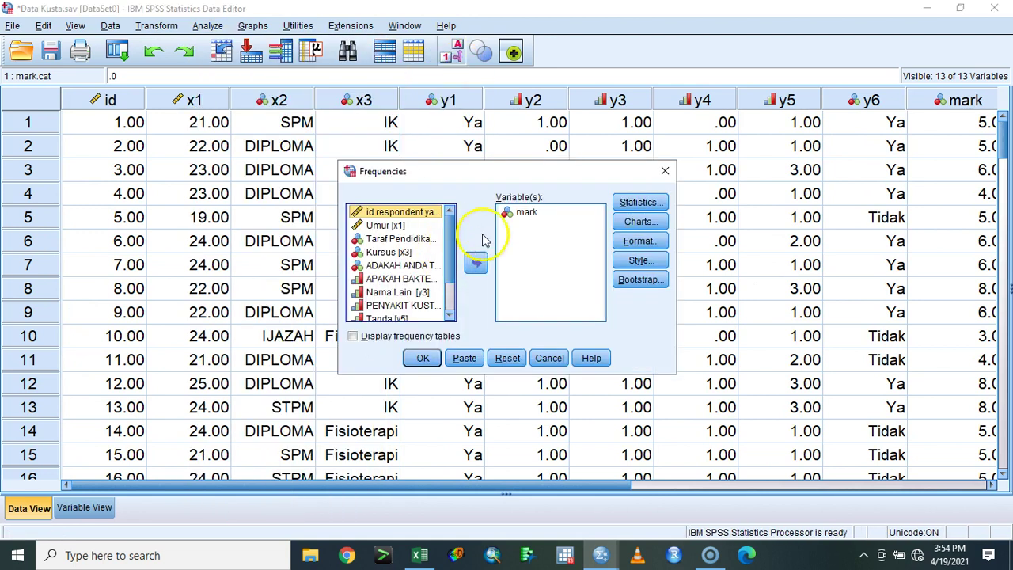
click(497, 358)
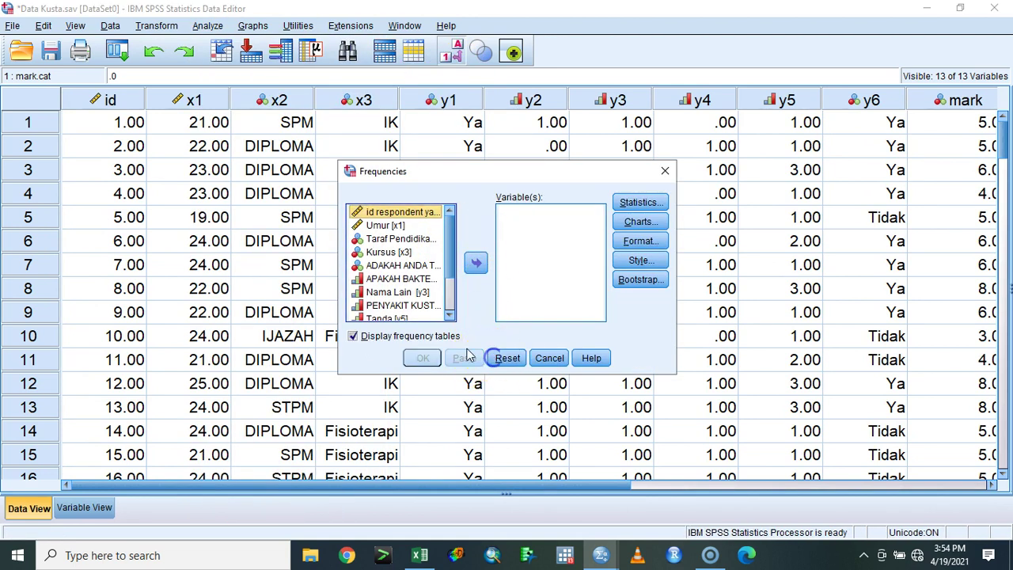
click(401, 239)
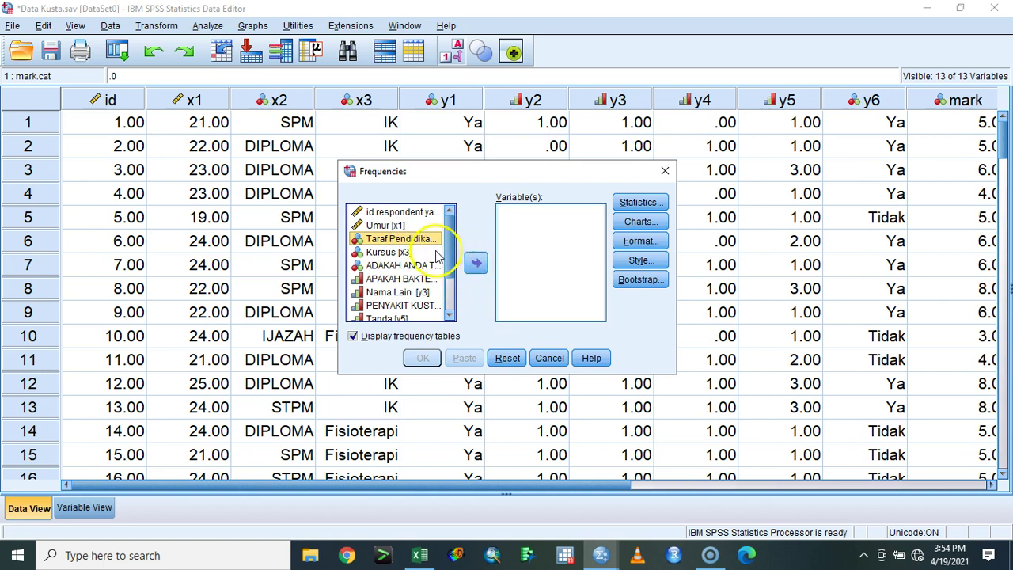
shift+click(403, 265)
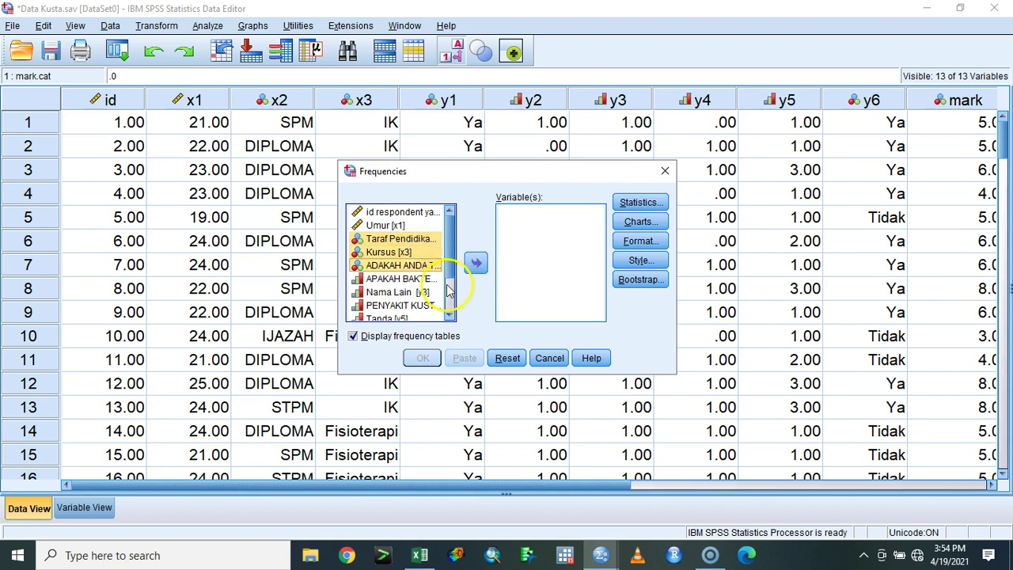
scroll(443, 261, down, 2)
click(422, 260)
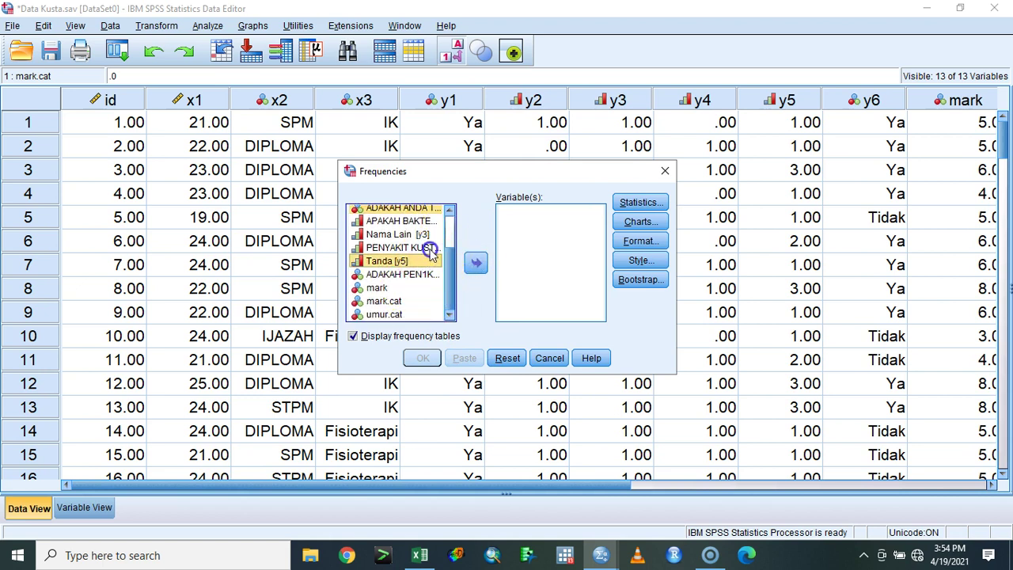
ctrl+click(431, 249)
click(476, 262)
Remove Tanda (y5) and the PENYAKIT KUSTA question (y4) from the Frequencies variables.
click(526, 266)
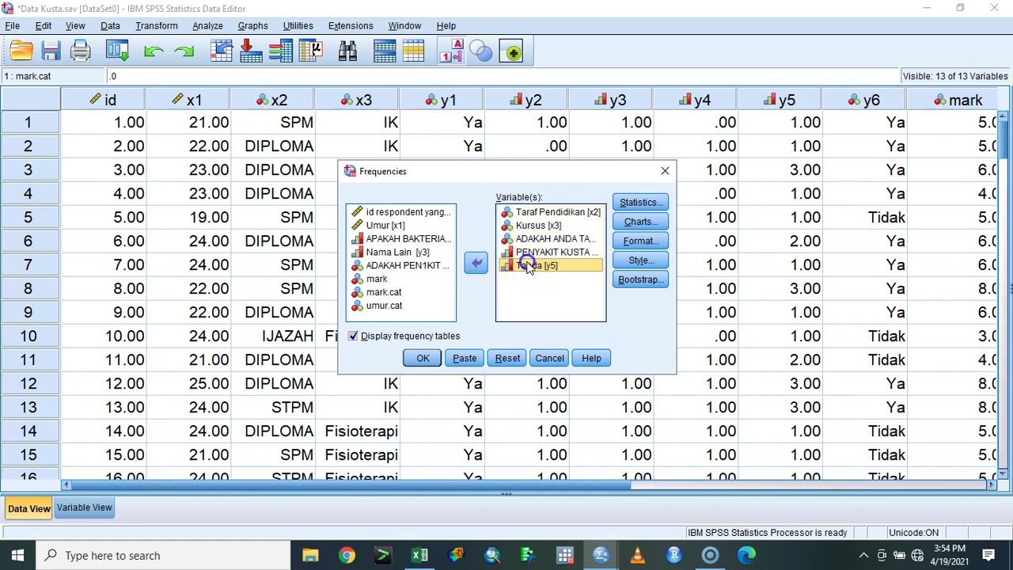
click(534, 252)
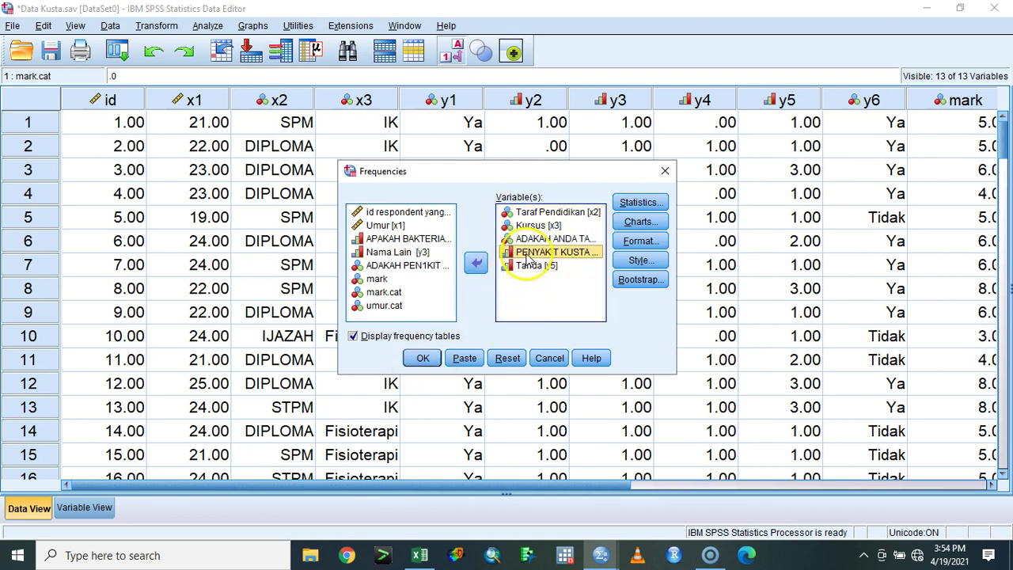
click(528, 266)
click(476, 262)
click(534, 252)
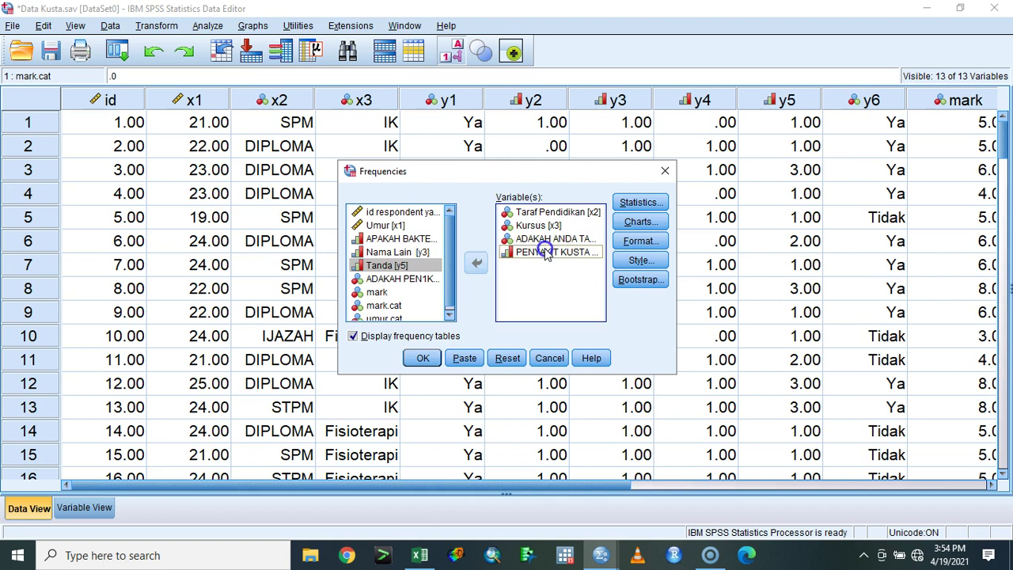
click(476, 263)
Add mark.cat and umur.cat to the Frequencies variables and run the analysis with frequency tables displayed.
scroll(403, 301, down, 1)
click(399, 306)
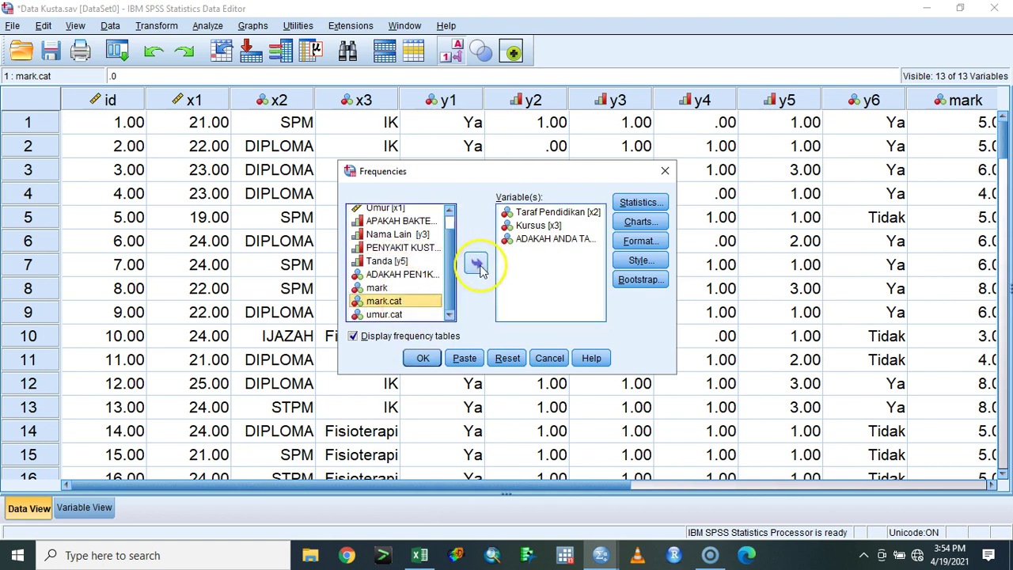
click(476, 263)
click(386, 314)
click(475, 263)
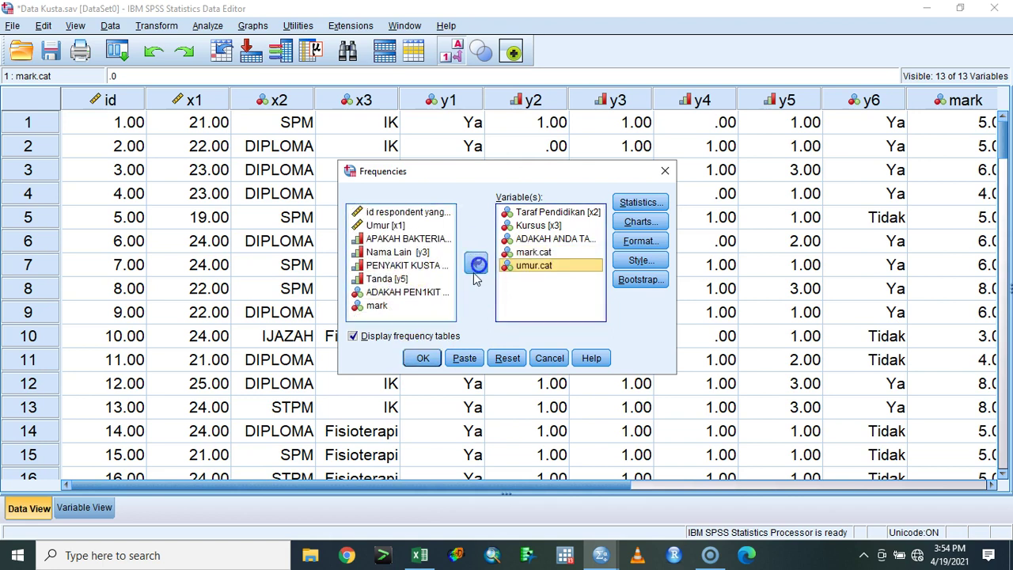
click(423, 358)
click(209, 25)
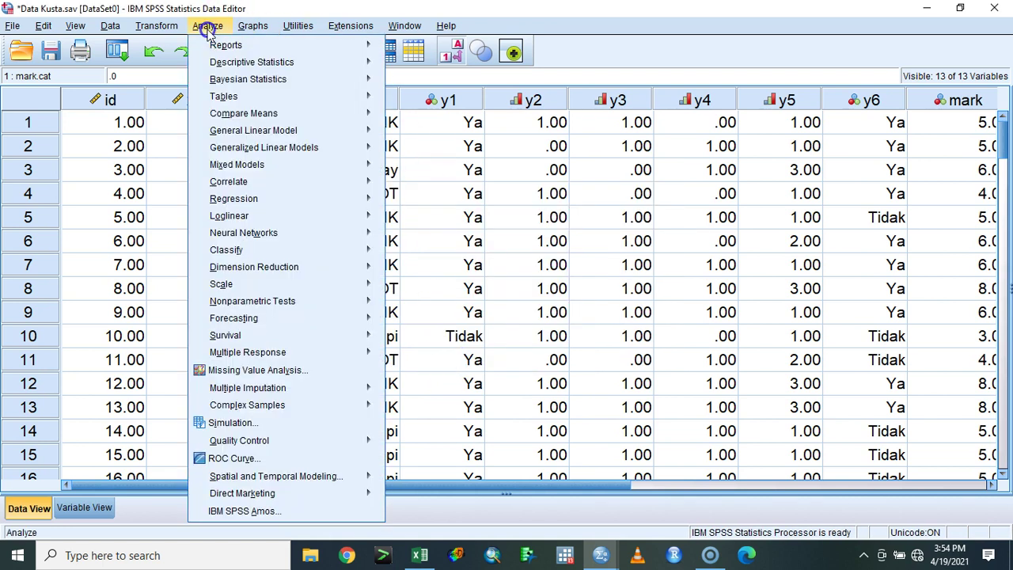
mouse_move(252, 62)
click(416, 65)
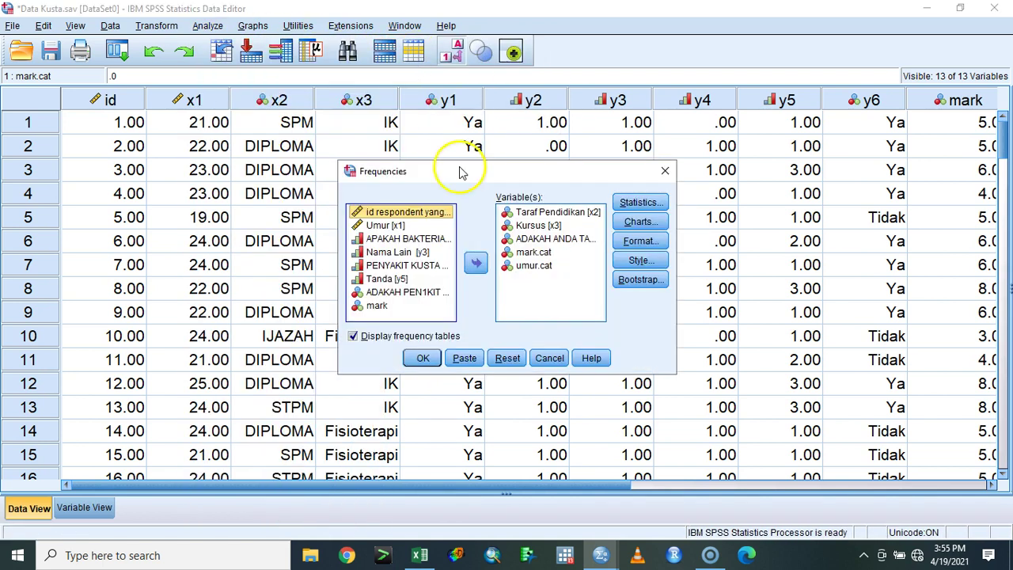
click(421, 359)
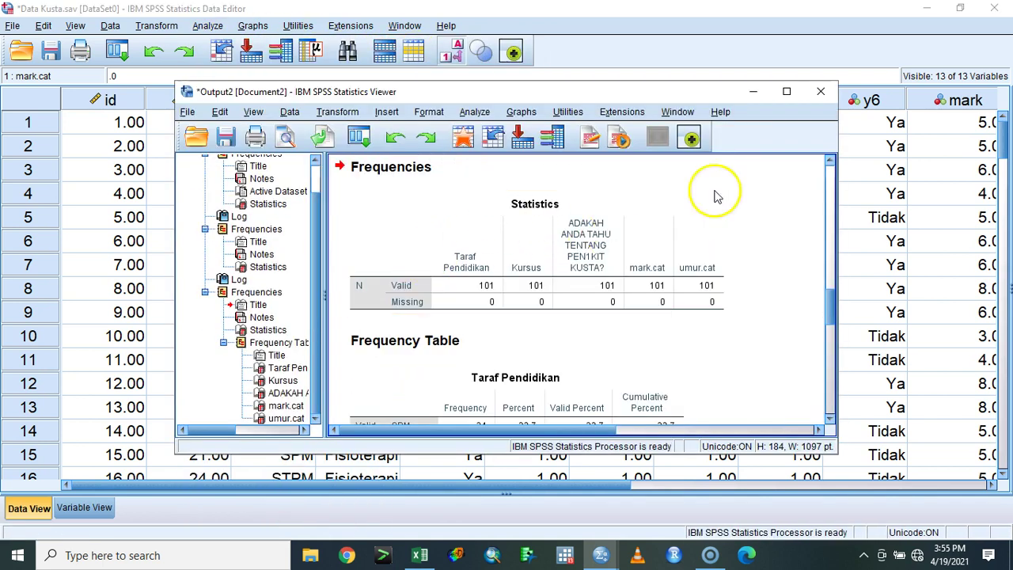
Examine the frequency tables for Taraf Pendidikan, Kursus, y1, mark.cat and umur.cat in the maximized output, then close it without saving.
click(786, 91)
scroll(606, 235, down, 10)
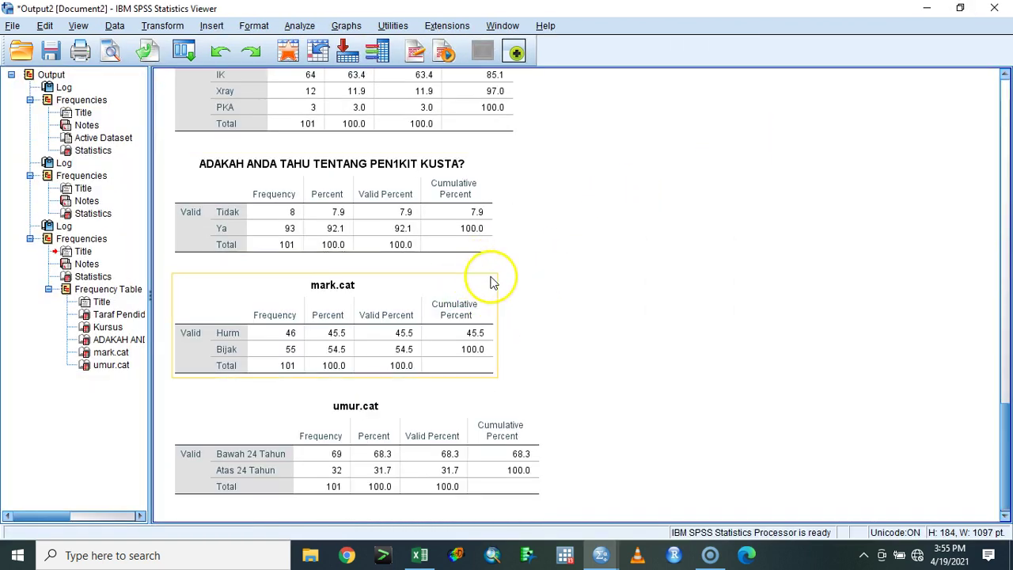
scroll(487, 289, up, 5)
scroll(474, 305, up, 5)
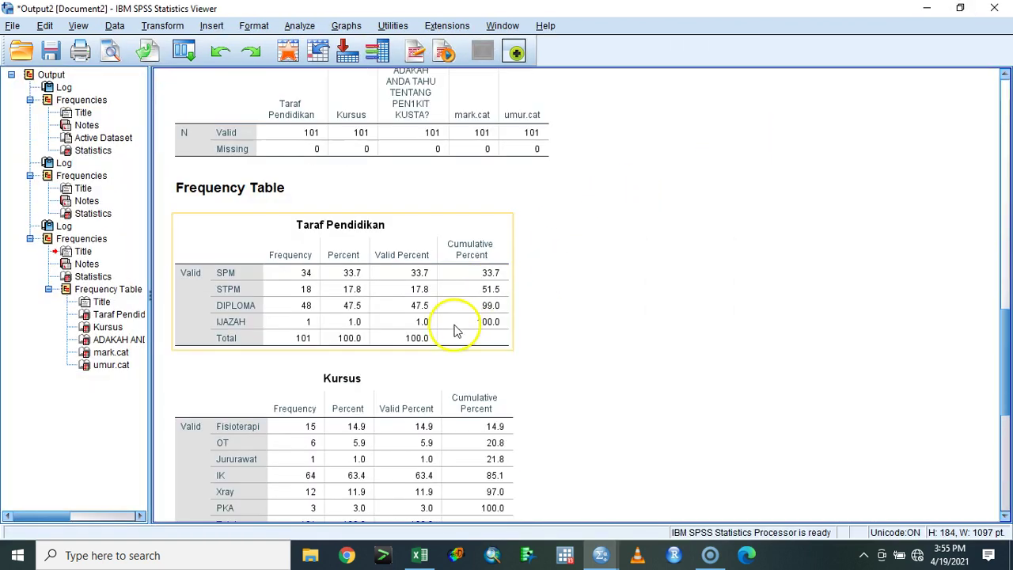
scroll(456, 330, down, 2)
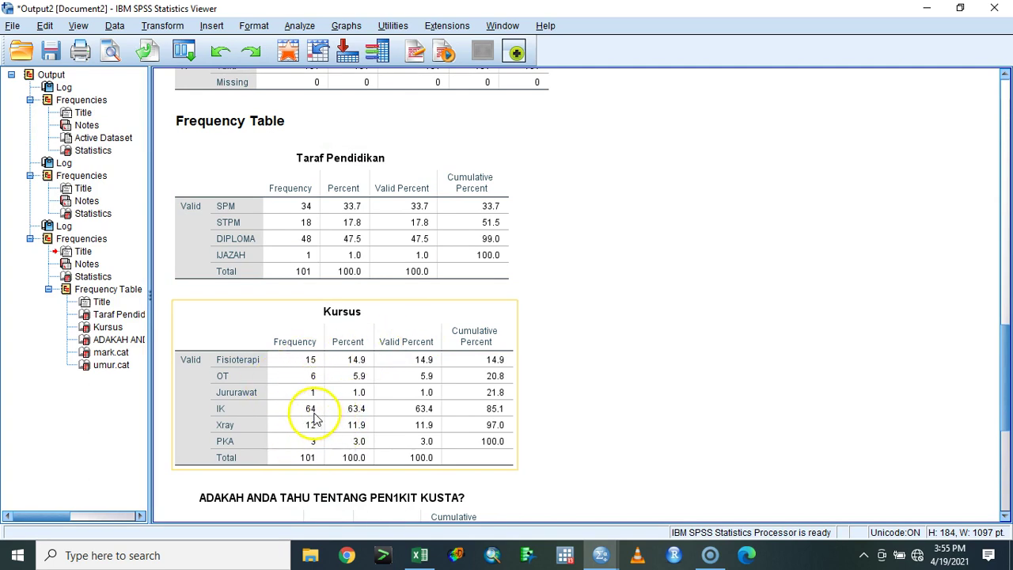
scroll(314, 419, down, 3)
scroll(317, 411, down, 4)
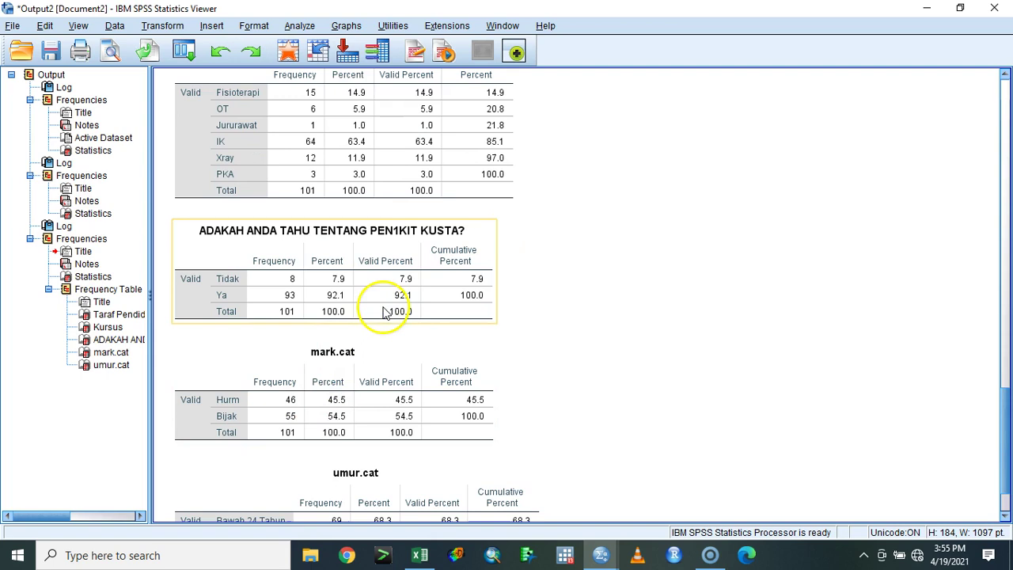
scroll(383, 313, down, 2)
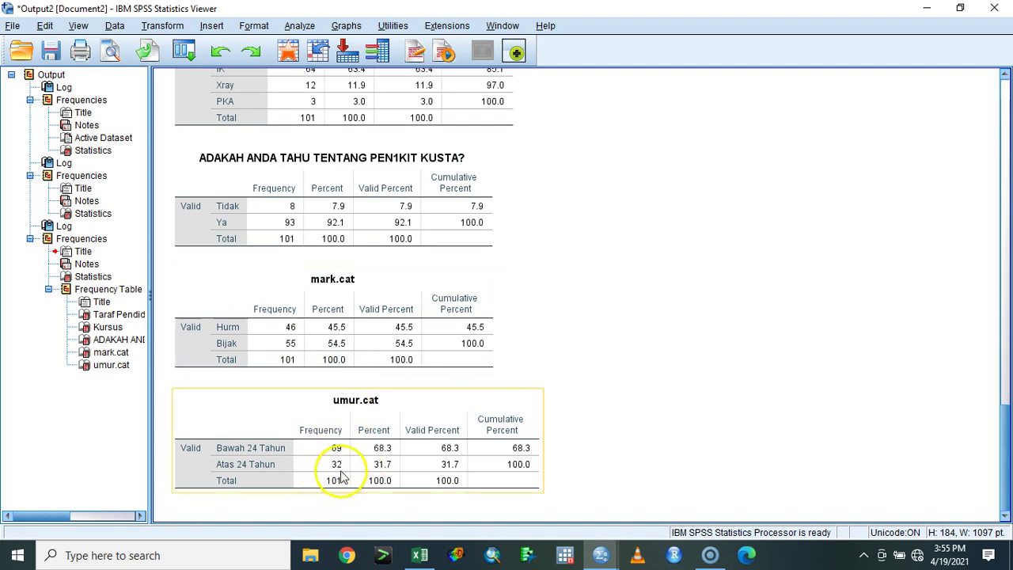
scroll(342, 475, up, 4)
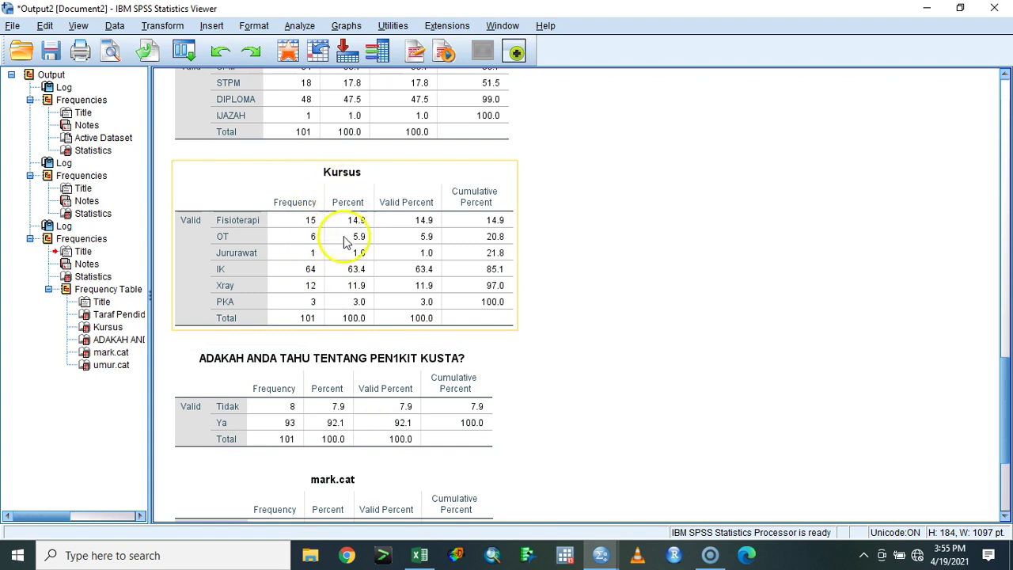
scroll(344, 242, up, 7)
click(993, 8)
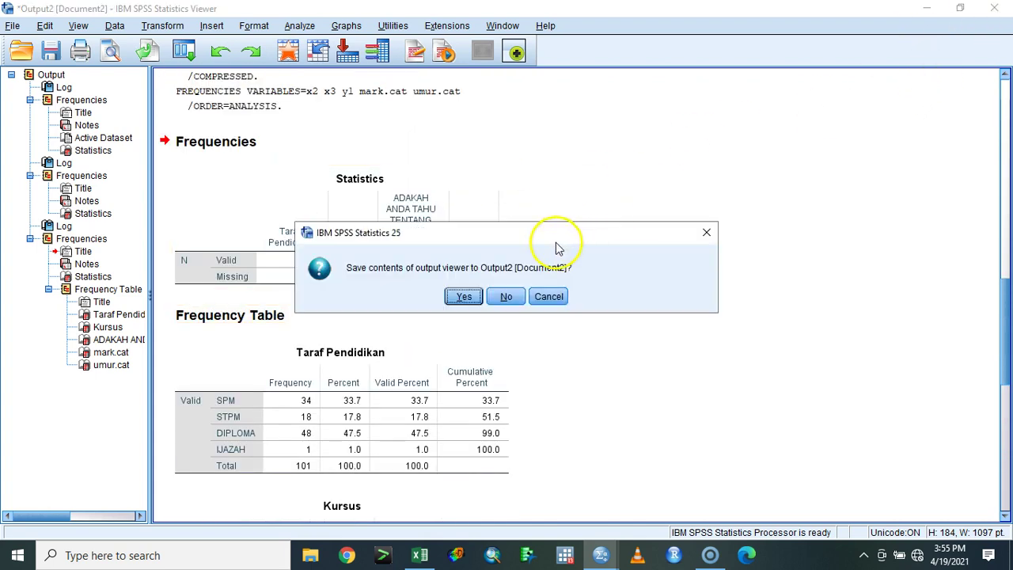
click(517, 299)
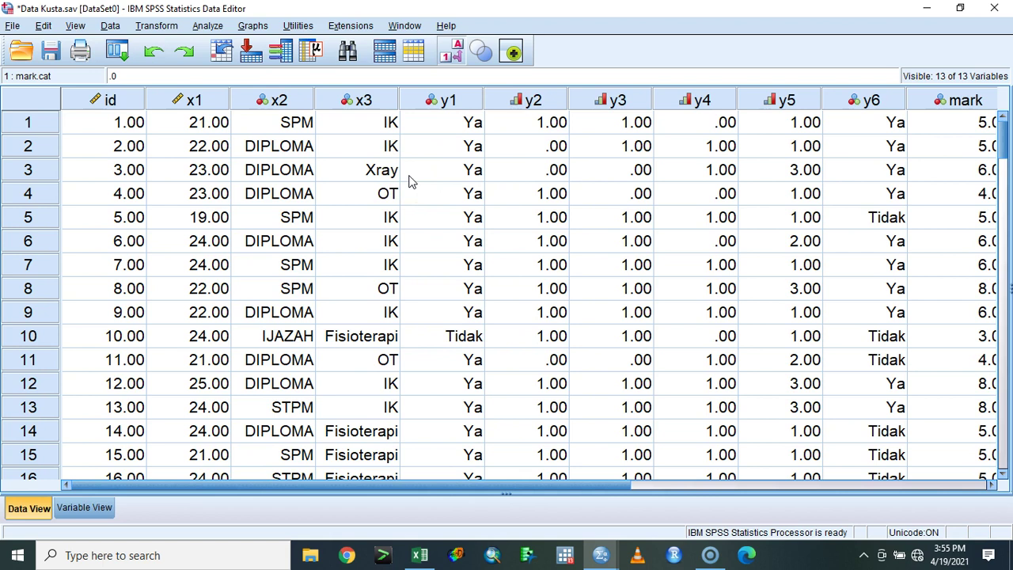
Start a One-Sample T Test and add mark as its test variable.
click(201, 26)
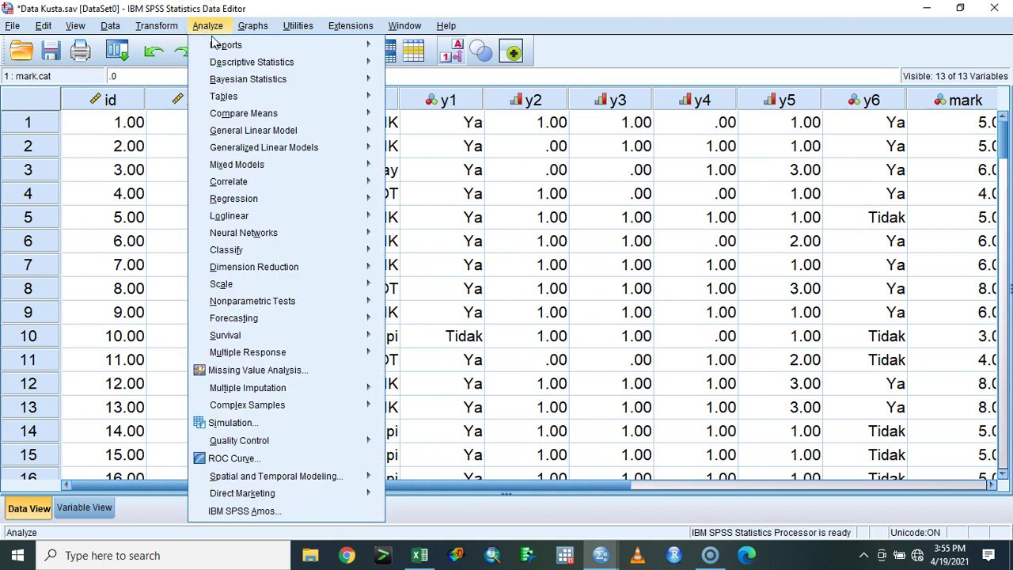
mouse_move(372, 115)
click(439, 136)
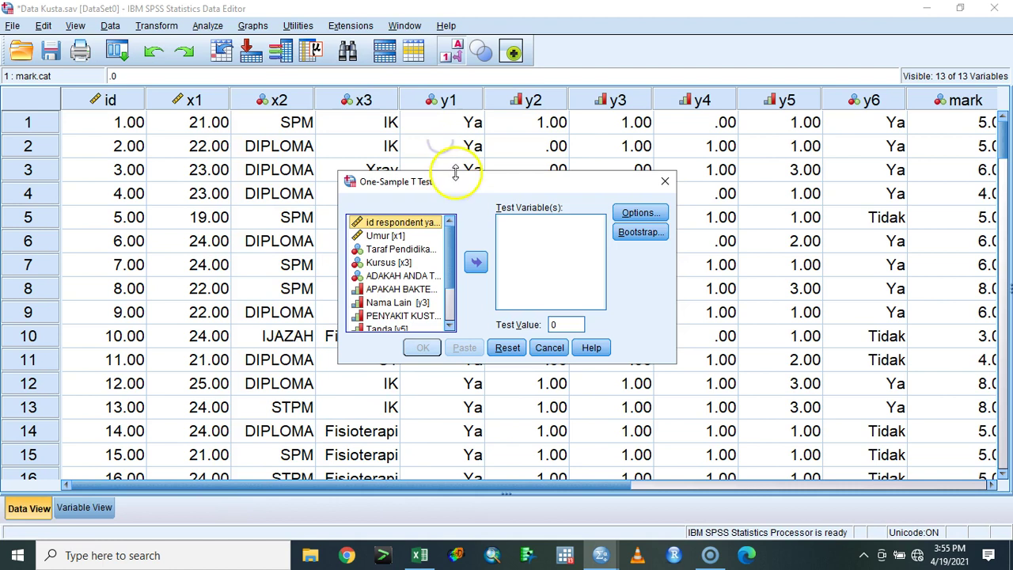
click(442, 320)
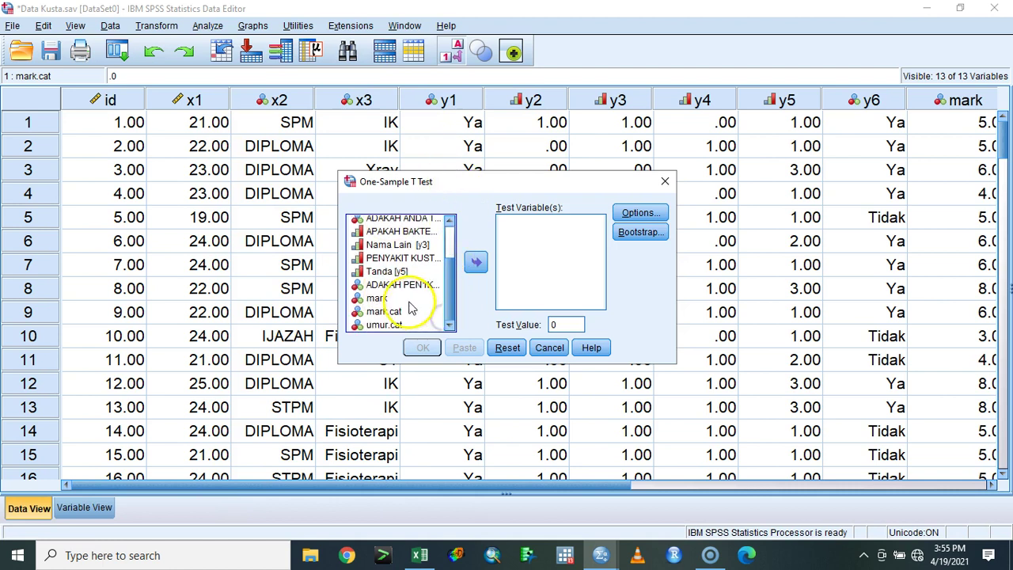
click(377, 297)
click(475, 262)
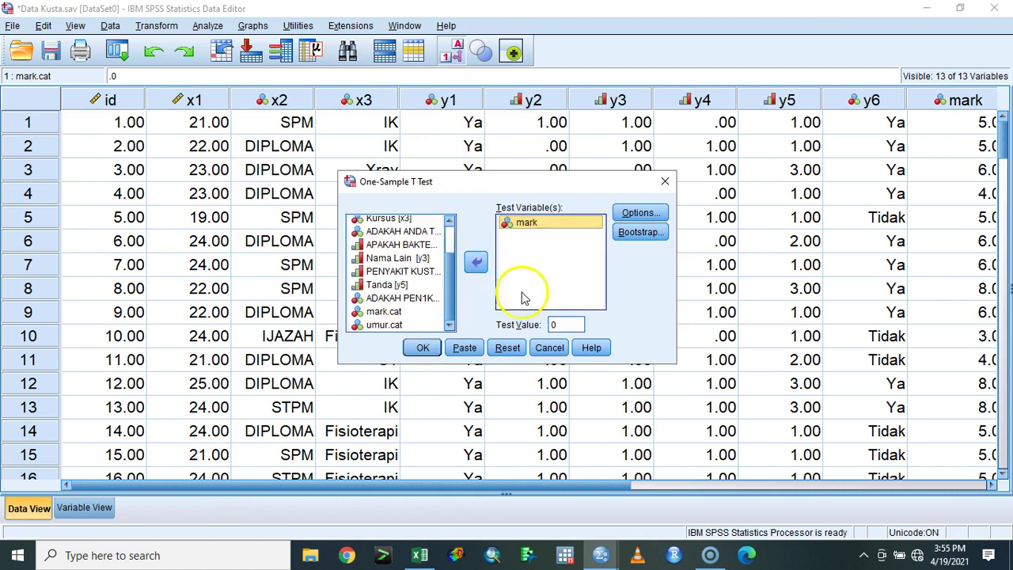
Set the test value to 6, run the one-sample t test on mark, and minimize the output.
double_click(569, 324)
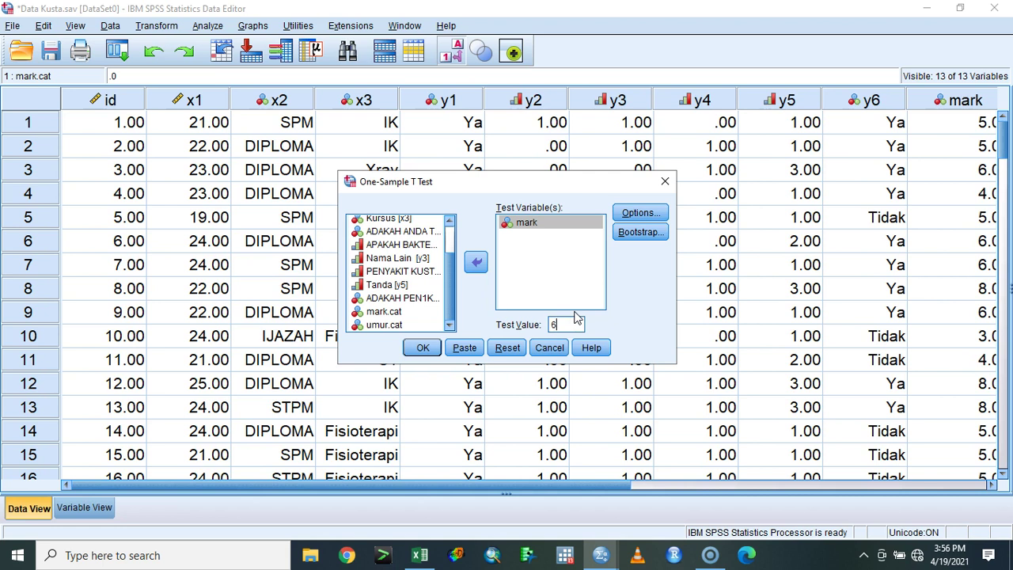
click(422, 348)
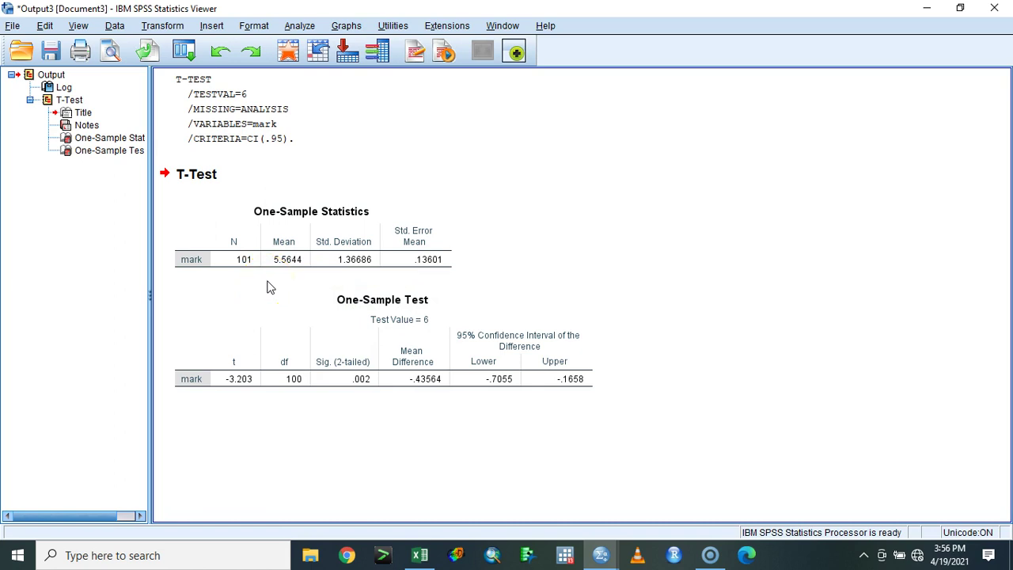
click(927, 11)
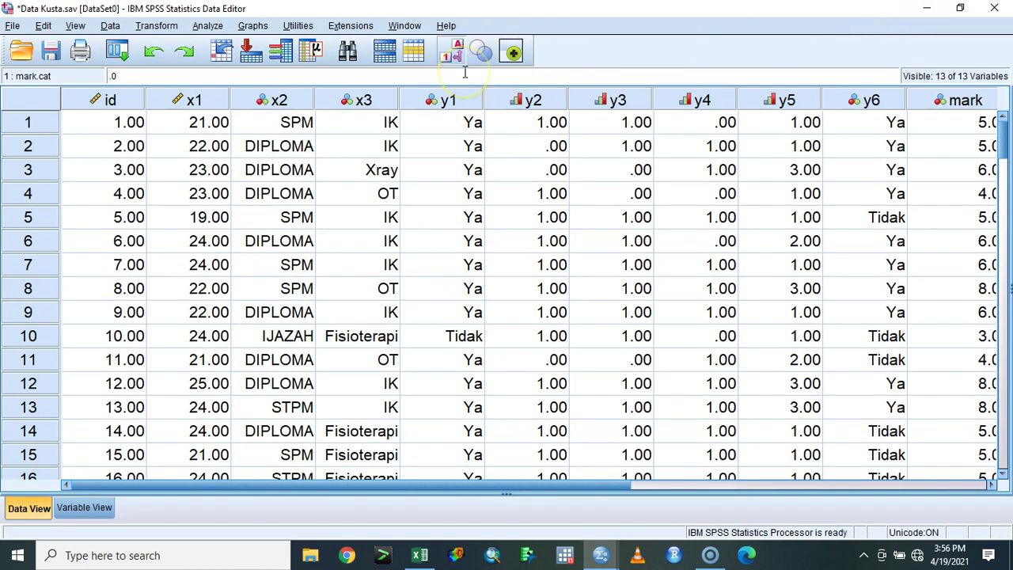
Reopen the One-Sample T Test for mark and paste its command as syntax.
click(198, 28)
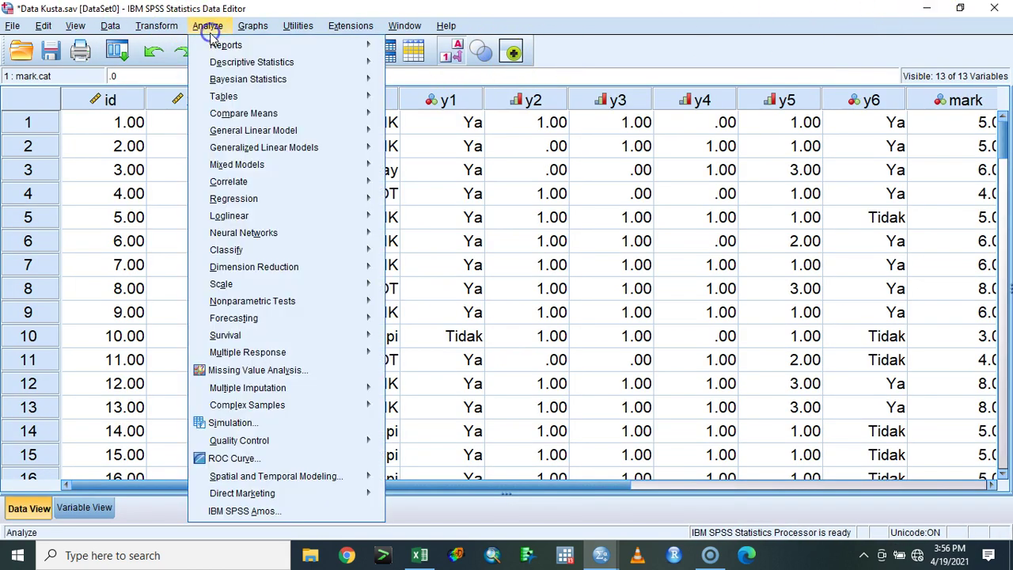
mouse_move(372, 113)
click(461, 136)
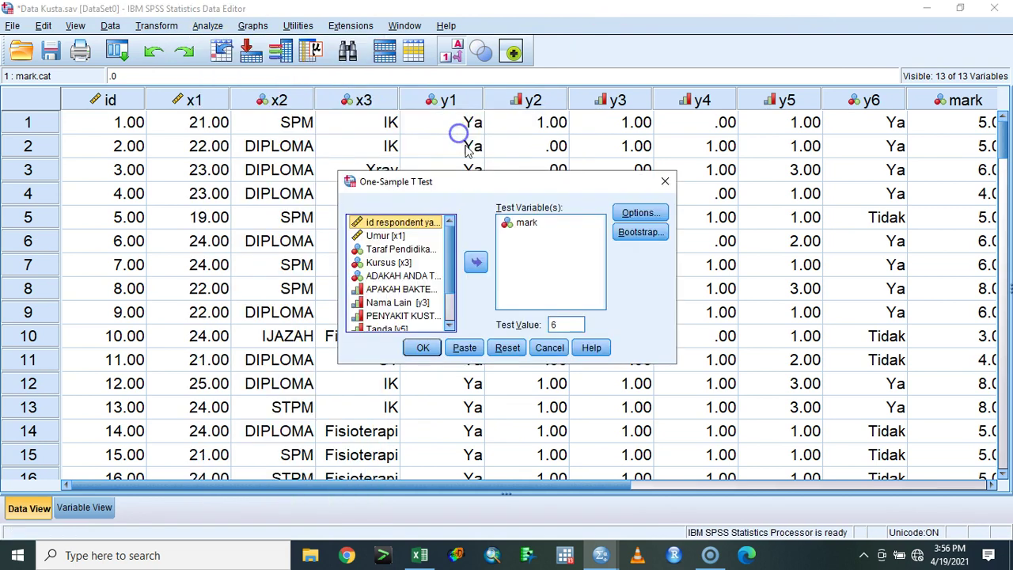
click(473, 343)
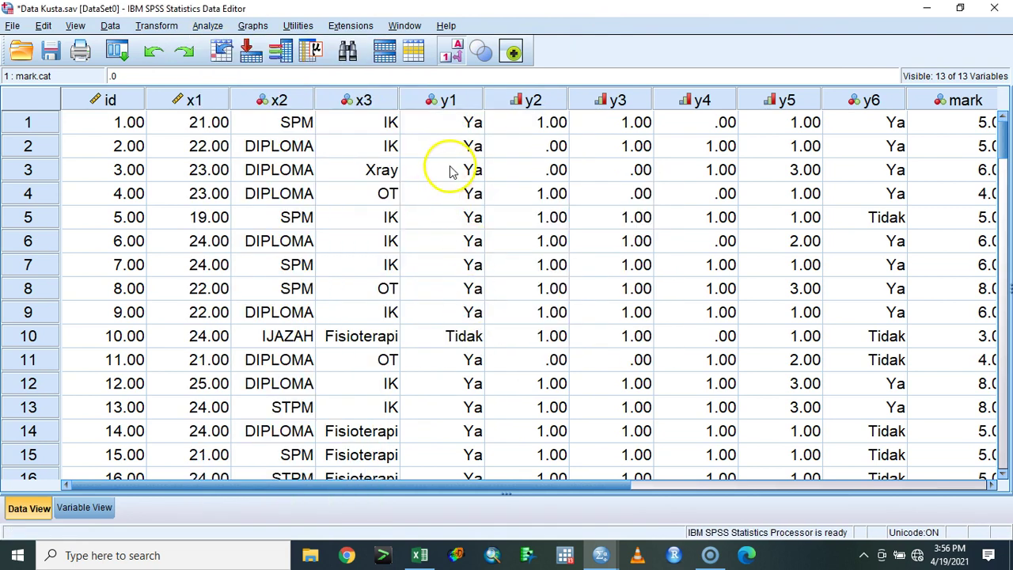
Start a One-Way ANOVA with mark as the dependent variable and Kursus (x3) as the factor.
click(212, 29)
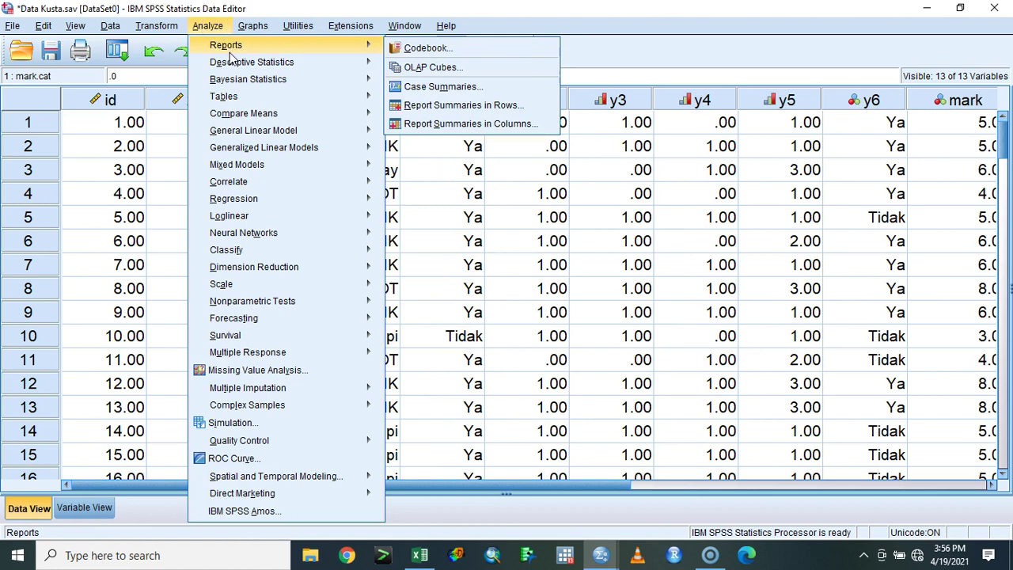
mouse_move(245, 63)
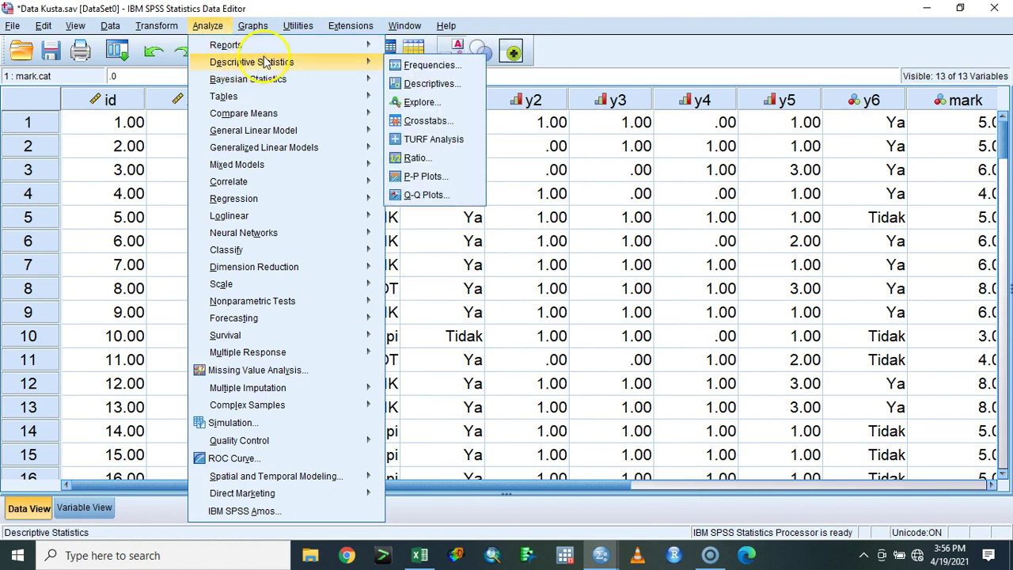
mouse_move(271, 52)
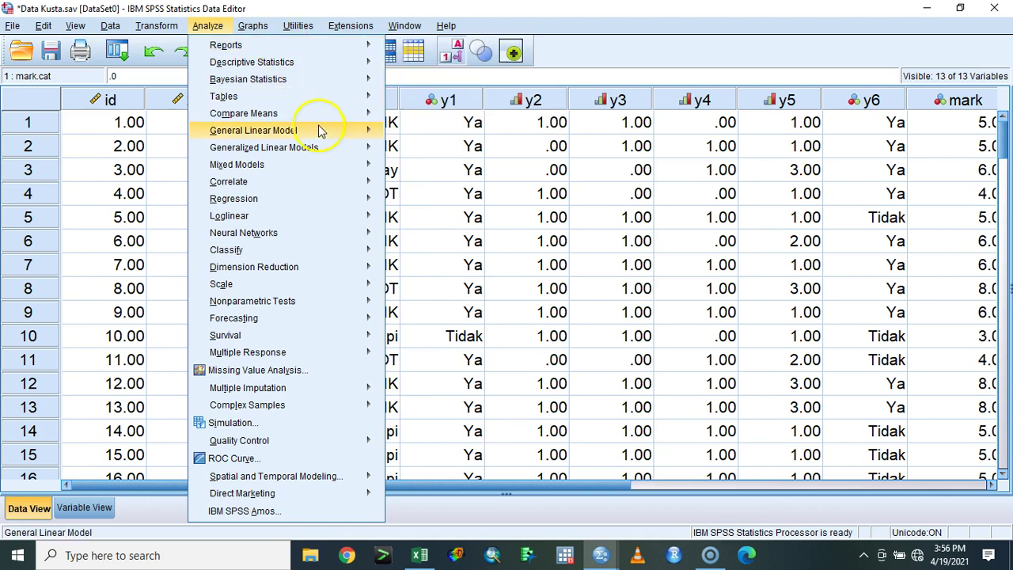
mouse_move(322, 116)
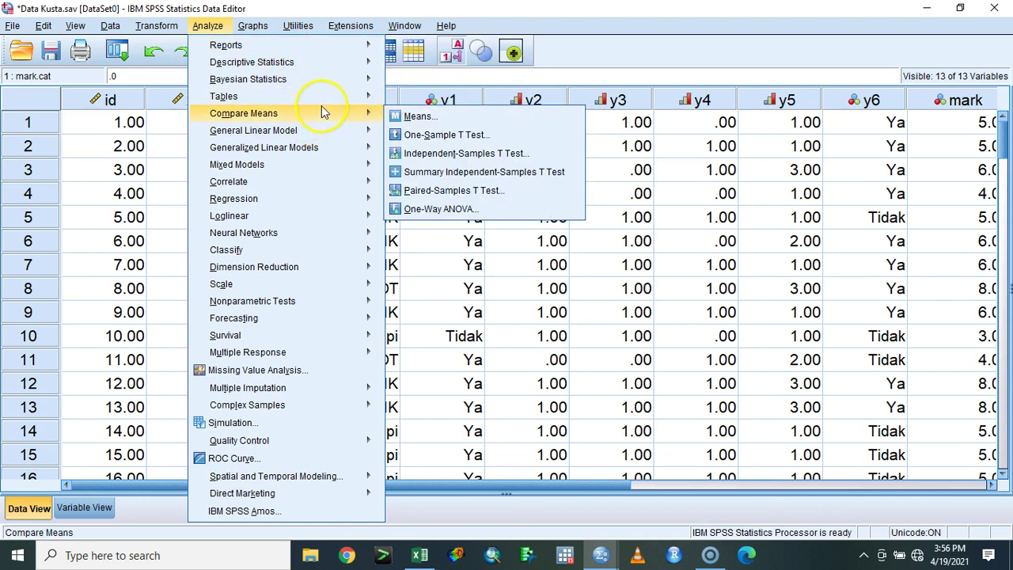
mouse_move(352, 96)
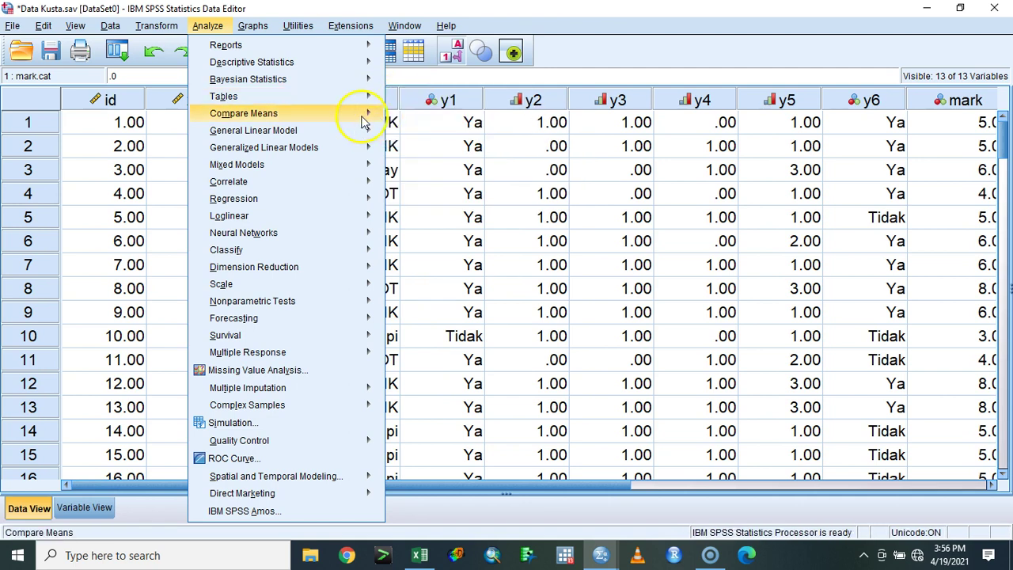
mouse_move(362, 120)
click(448, 209)
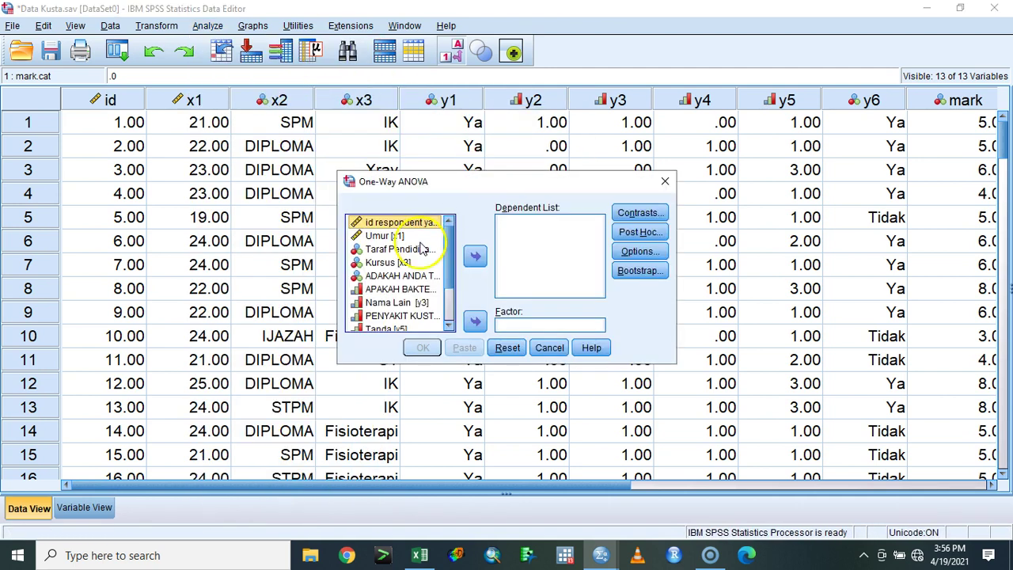
scroll(427, 317, down, 2)
click(415, 300)
click(475, 256)
scroll(419, 273, up, 2)
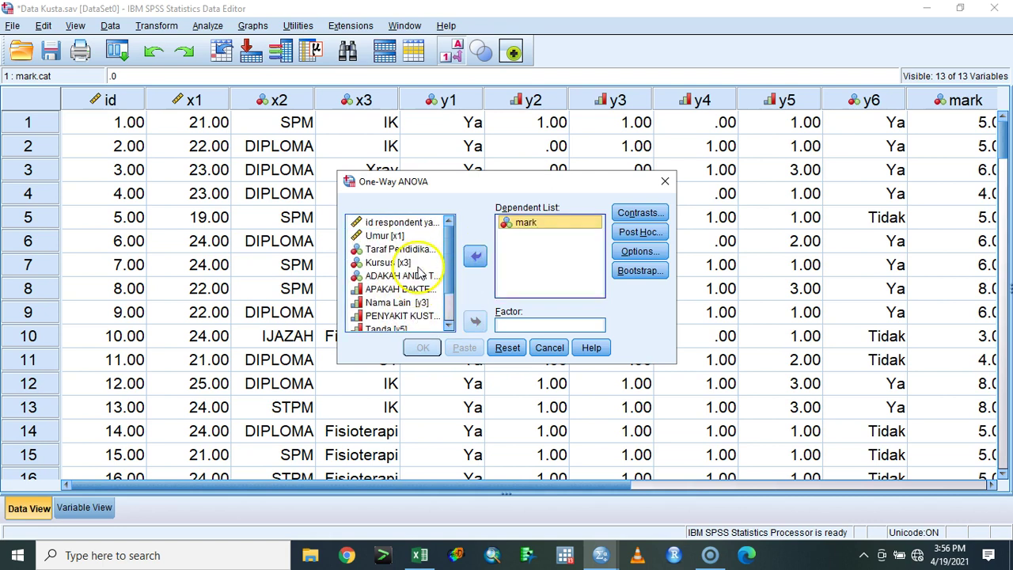
click(400, 263)
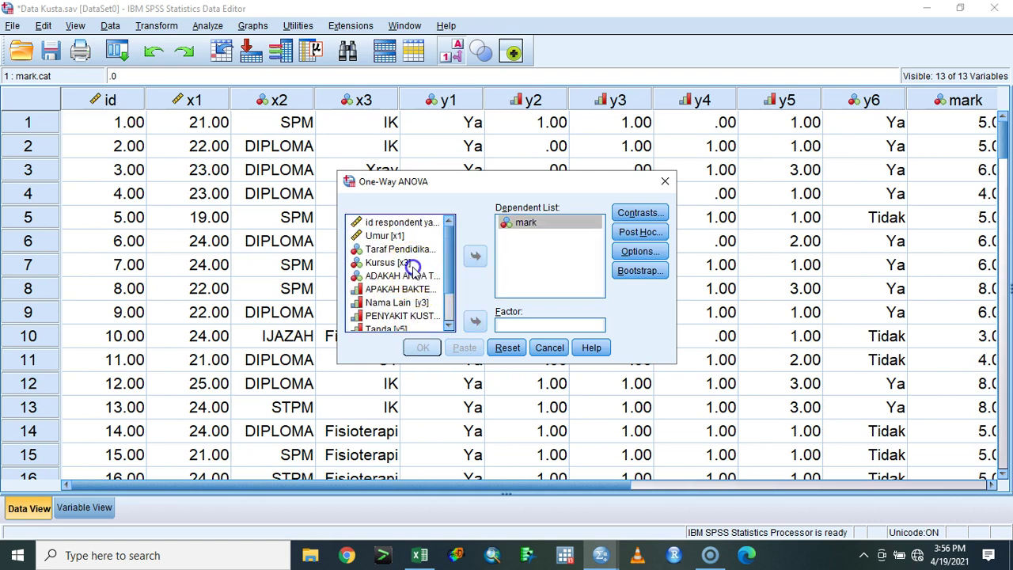
click(474, 318)
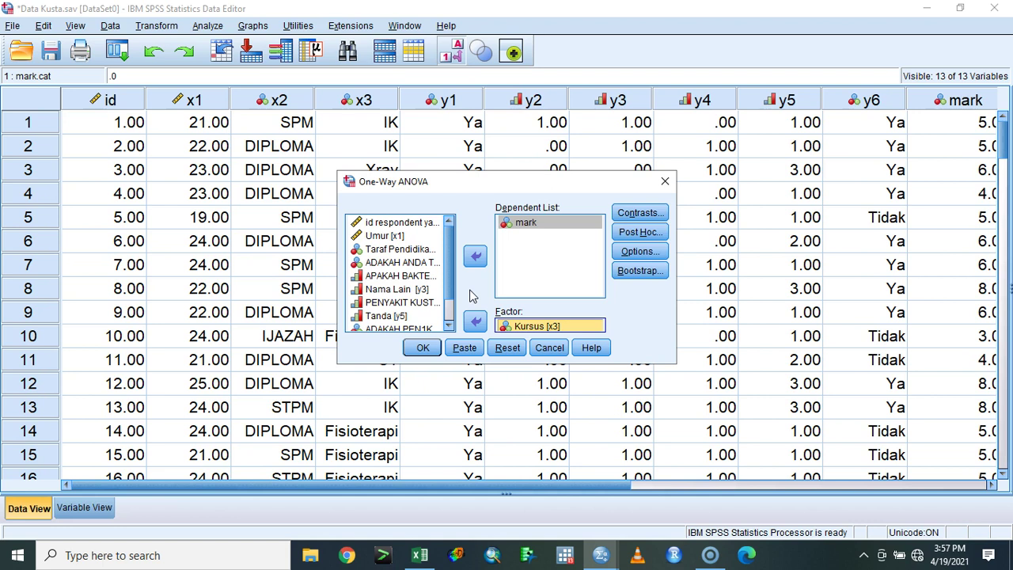
Request Descriptive statistics and the Homogeneity of variance test for the ANOVA, and paste the command as syntax.
click(639, 252)
click(466, 200)
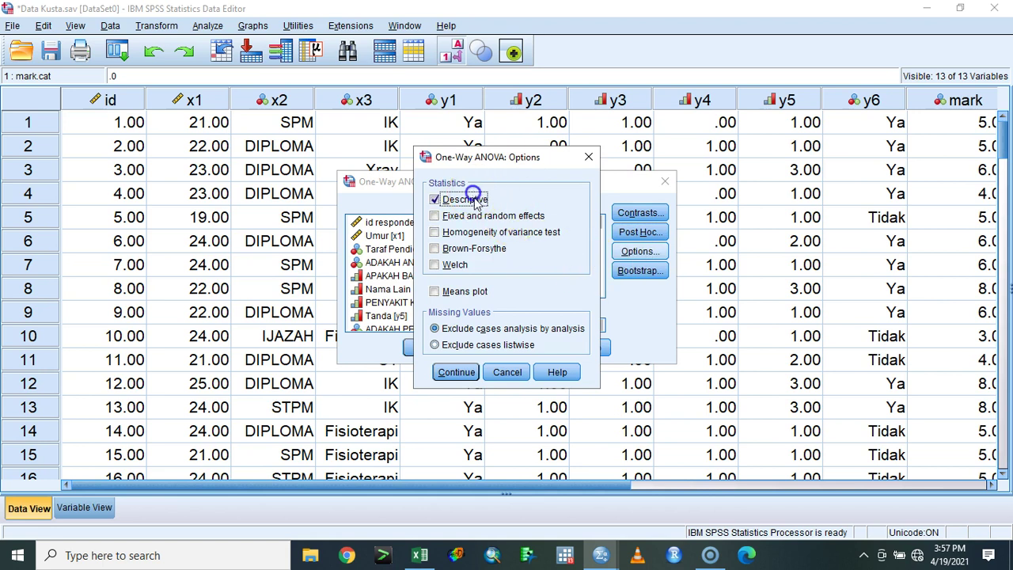
click(479, 232)
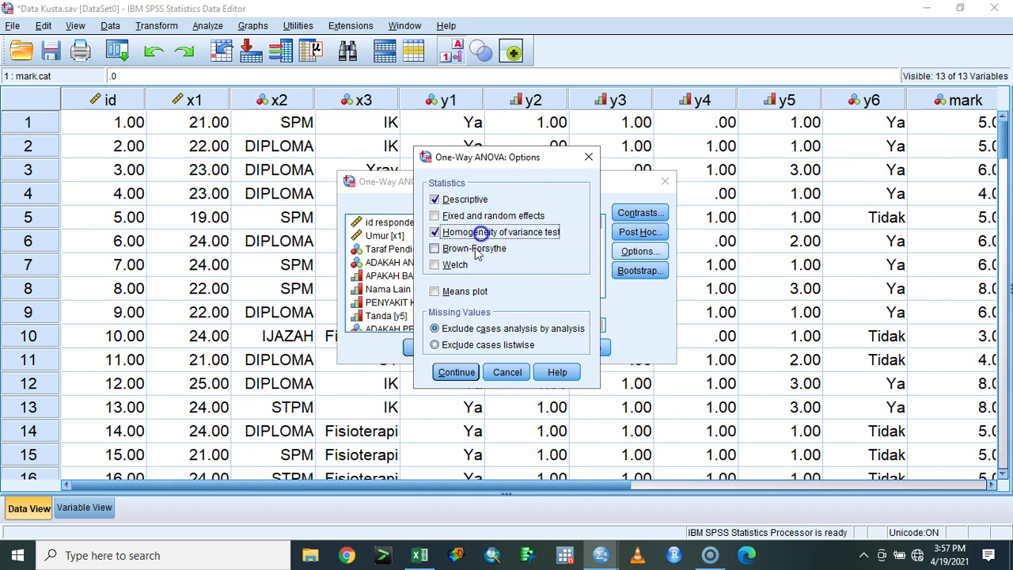
click(447, 369)
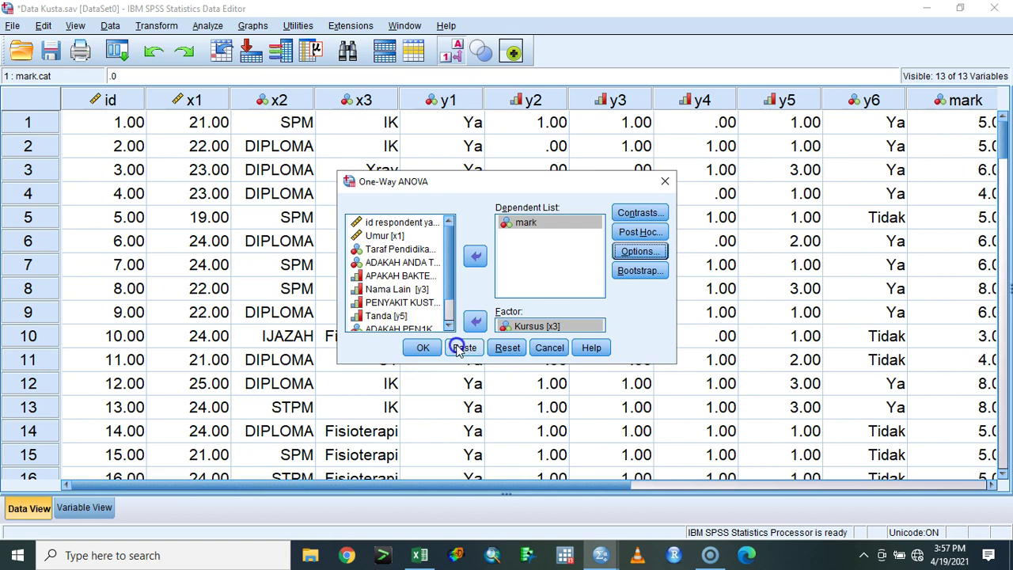
click(428, 347)
Reopen the One-Way ANOVA and run it for mark by Kursus (x3).
click(207, 25)
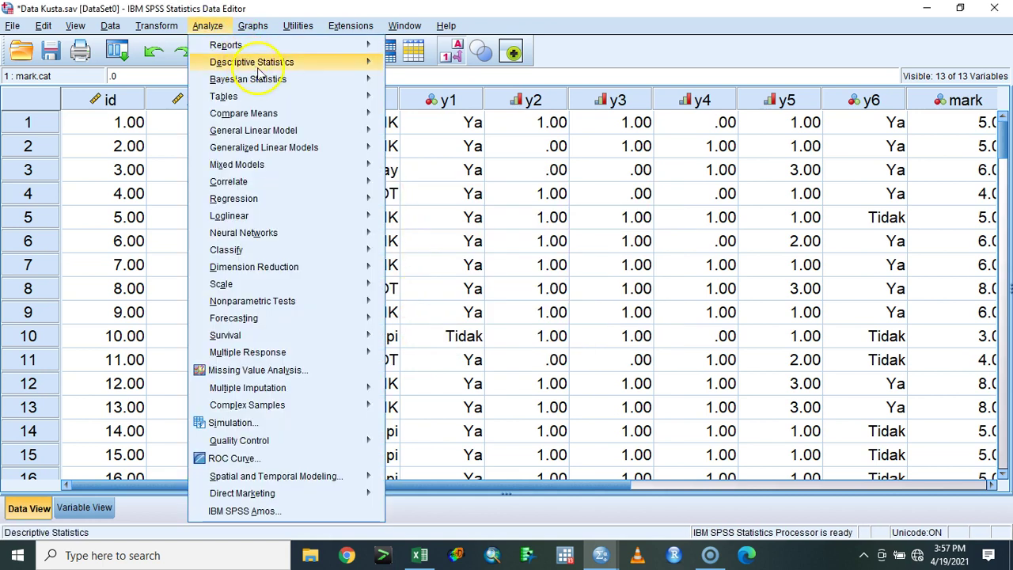
mouse_move(271, 117)
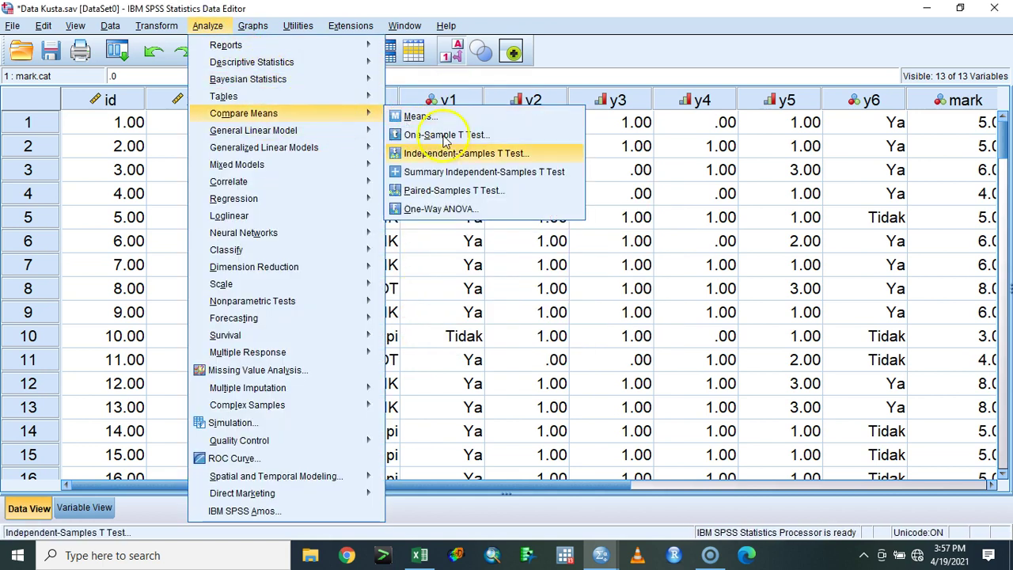
click(457, 209)
click(423, 348)
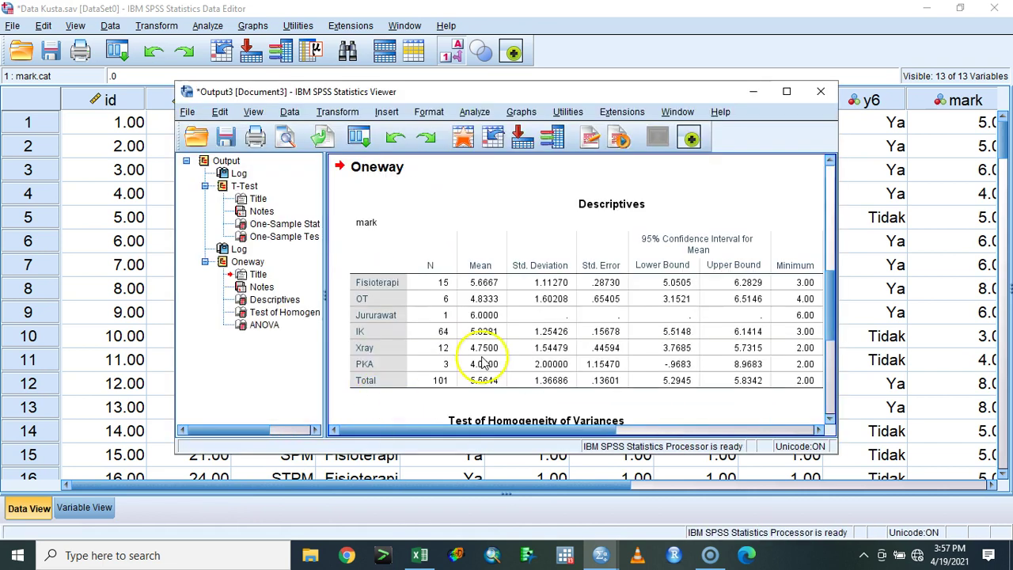
Examine the Descriptives, Test of Homogeneity of Variances and ANOVA tables for mark in the maximized output.
click(786, 95)
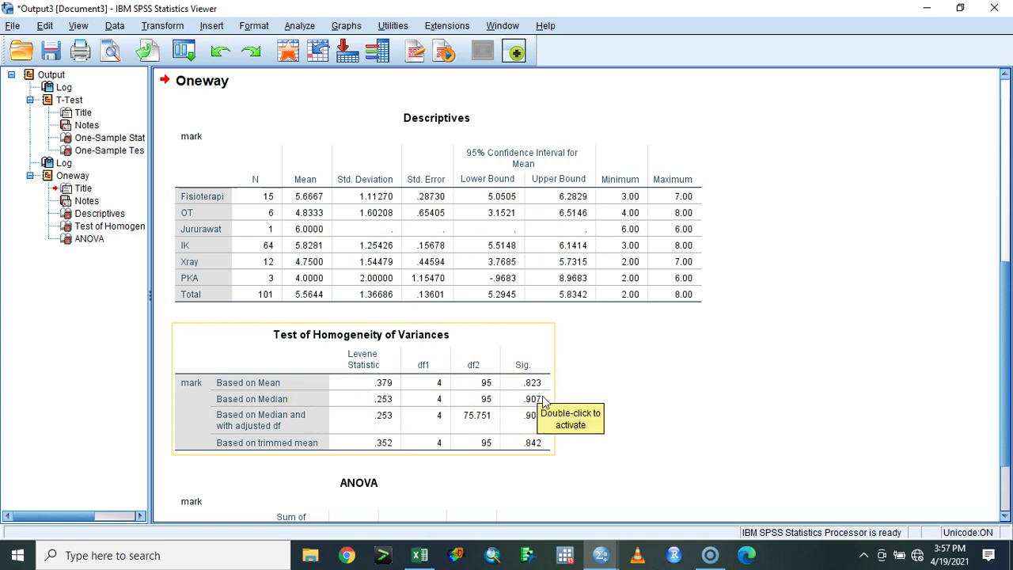
scroll(543, 401, down, 3)
click(529, 448)
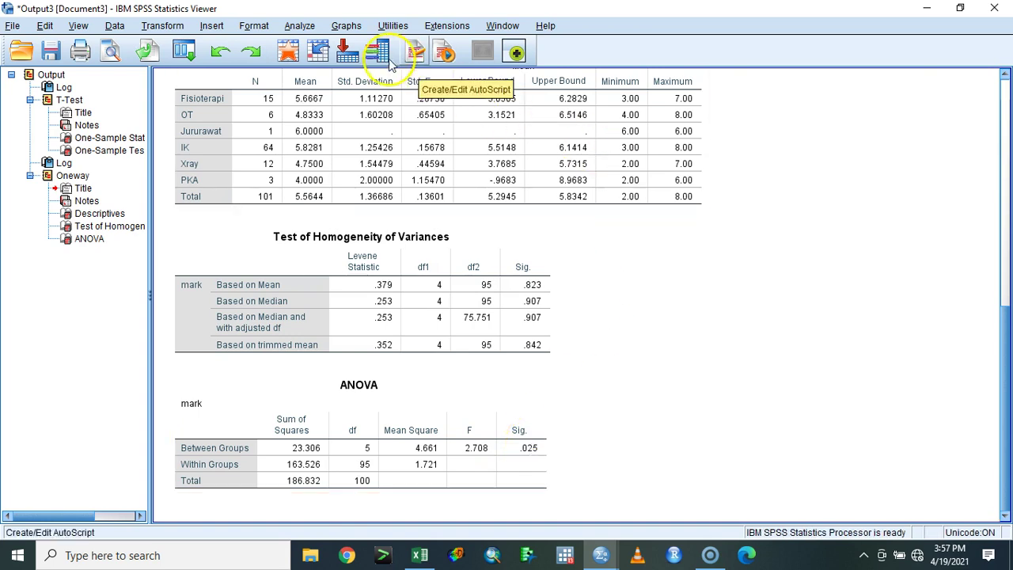
click(310, 96)
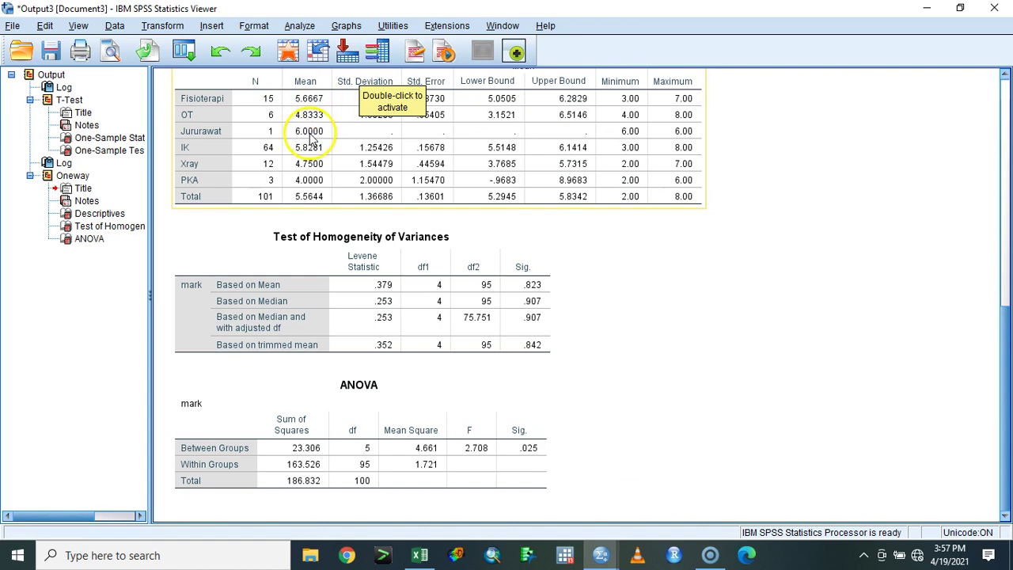